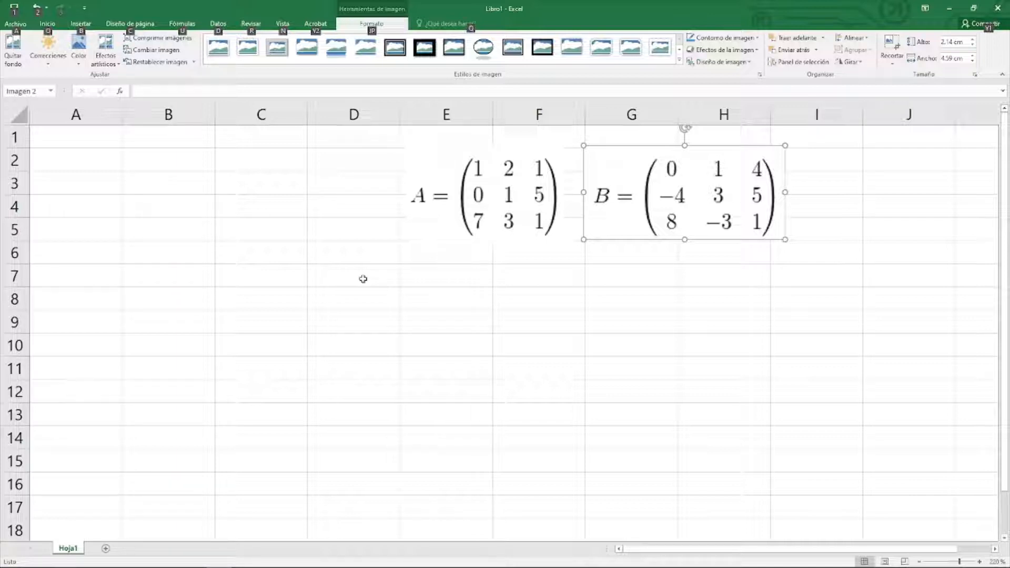
# - Enter the first row of matrix A, 1, 2 and 1, in cells A3 to C3
pyautogui.press('o')
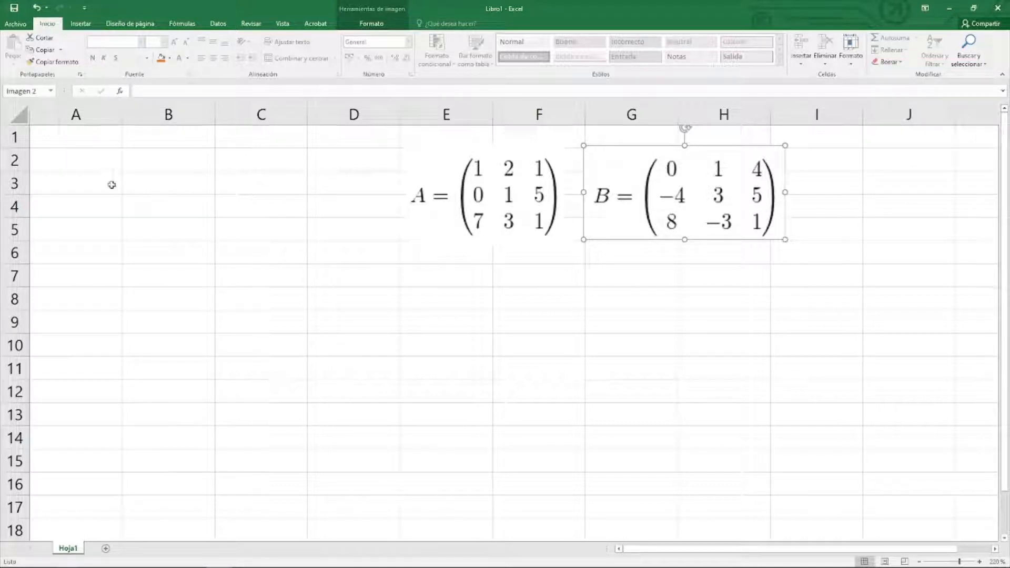
pyautogui.click(95, 183)
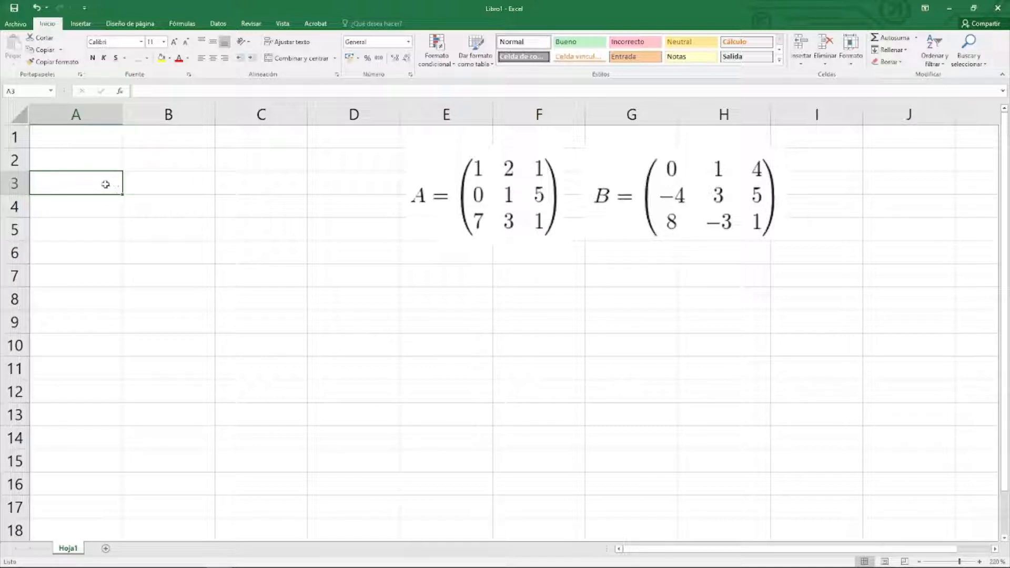
pyautogui.write('1')
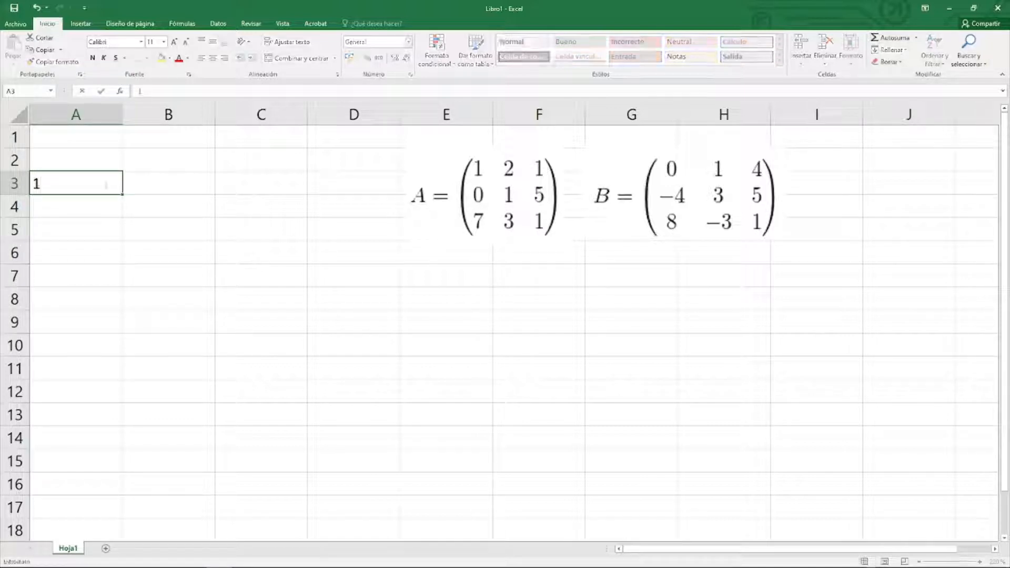
pyautogui.press('Tab')
pyautogui.write('2')
pyautogui.press('Tab')
pyautogui.write('1')
pyautogui.press('Return')
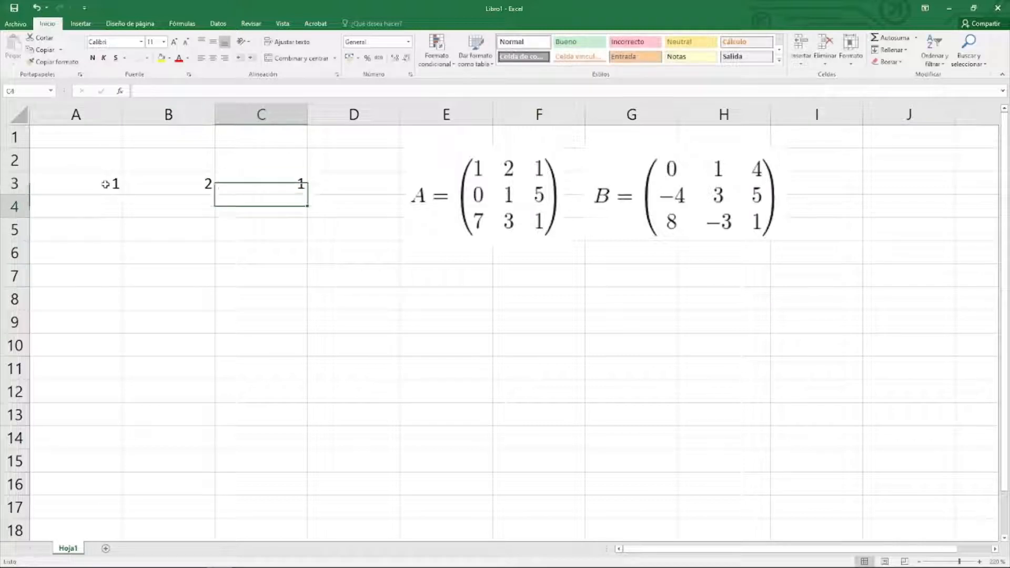
# - Enter the second row of matrix A, 0, 1 and 5, in cells A4 to C4
pyautogui.write('0')
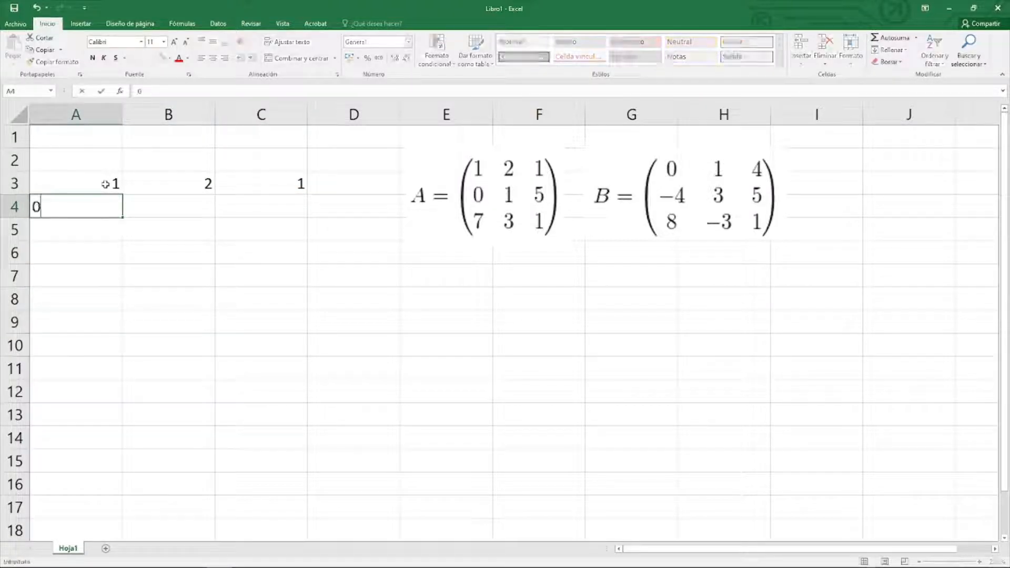
pyautogui.press('Tab')
pyautogui.write('1')
pyautogui.press('Tab')
pyautogui.write('5')
pyautogui.press('Return')
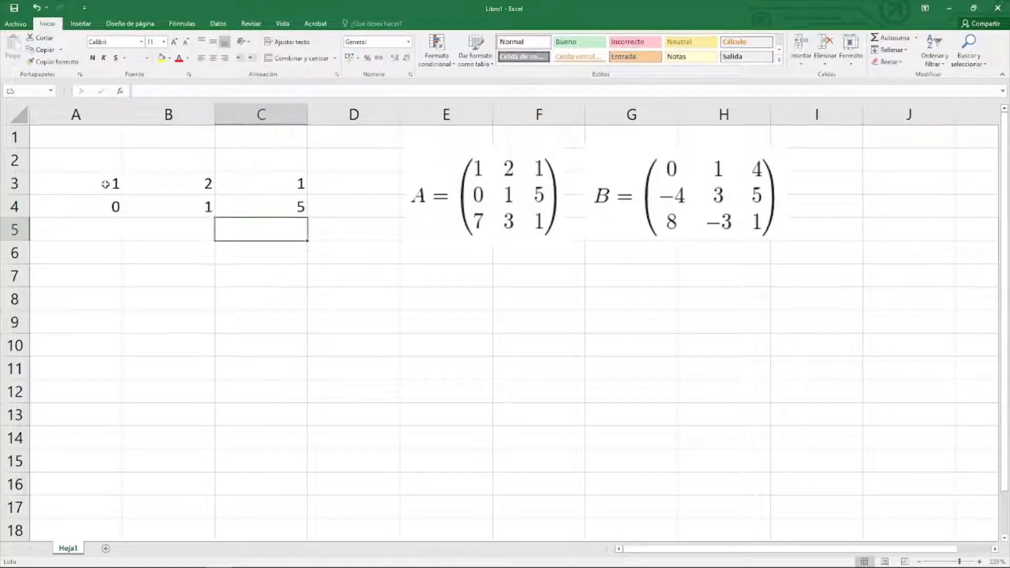
# - Enter the third row of matrix A, 7, 3 and 1, in cells A5 to C5
pyautogui.write('7')
pyautogui.press('Right')
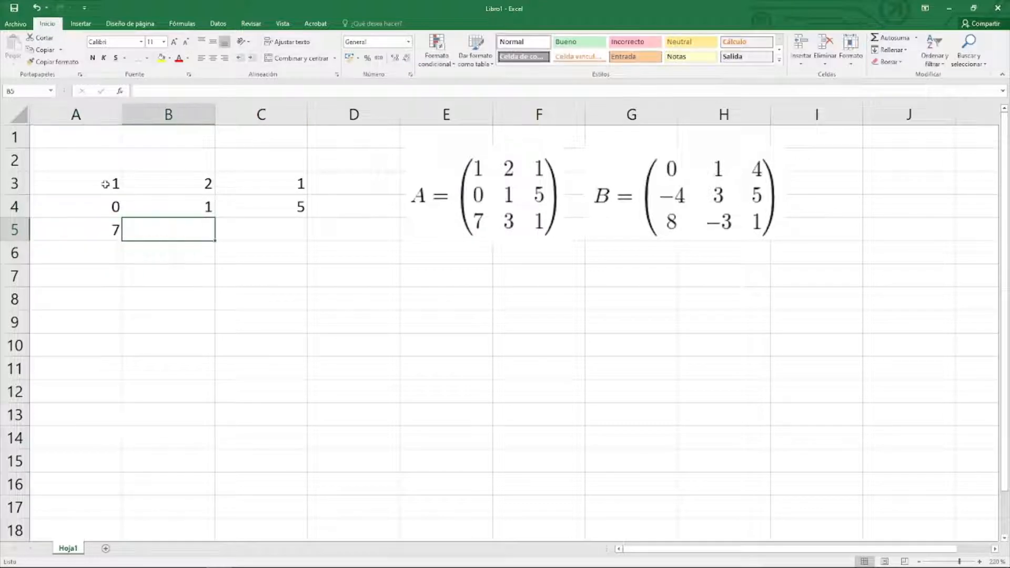
pyautogui.write('3')
pyautogui.press('Right')
pyautogui.write('1')
pyautogui.press('Down')
# - Enter the first row of matrix B, 0, 1 and 4, in cells A7 to C7
pyautogui.press('Down')
pyautogui.press('Left')
pyautogui.press('Left')
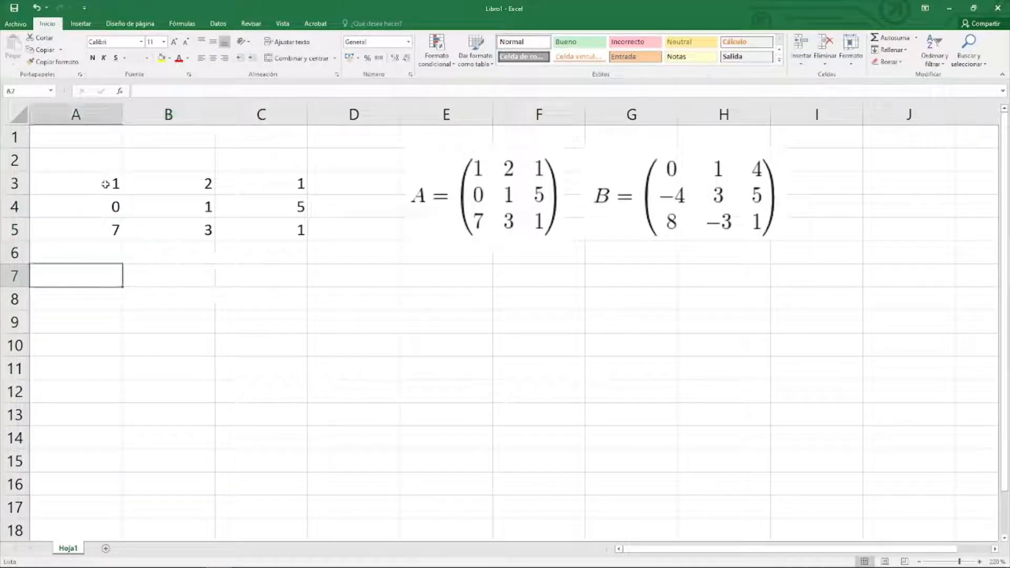
pyautogui.write('0')
pyautogui.press('Right')
pyautogui.write('1')
pyautogui.press('Right')
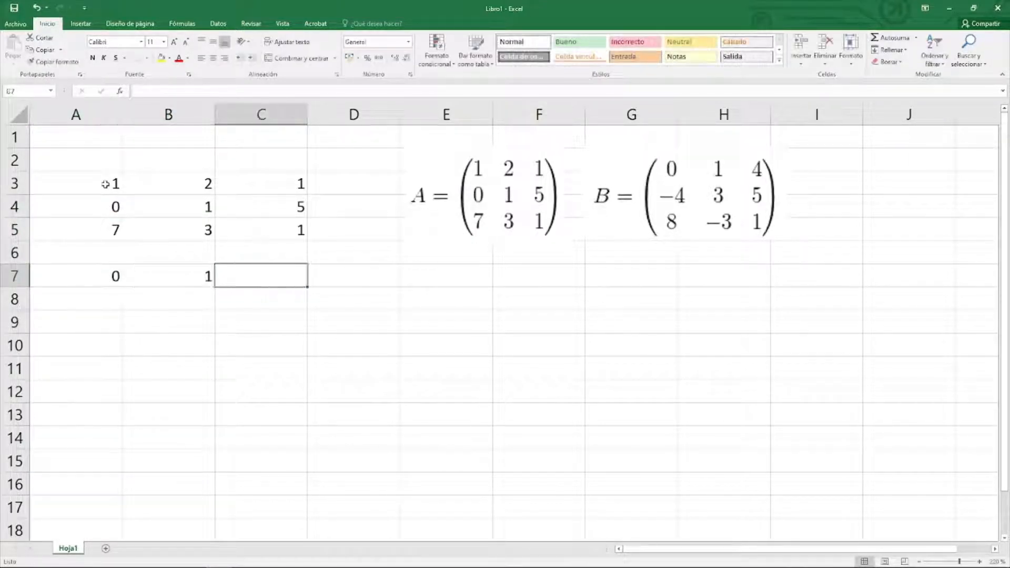
pyautogui.write('4')
pyautogui.press('Down')
# - Enter the second row of matrix B, -4, 3 and 5, in cells A8 to C8
pyautogui.press('Left')
pyautogui.press('Left')
pyautogui.write('-4')
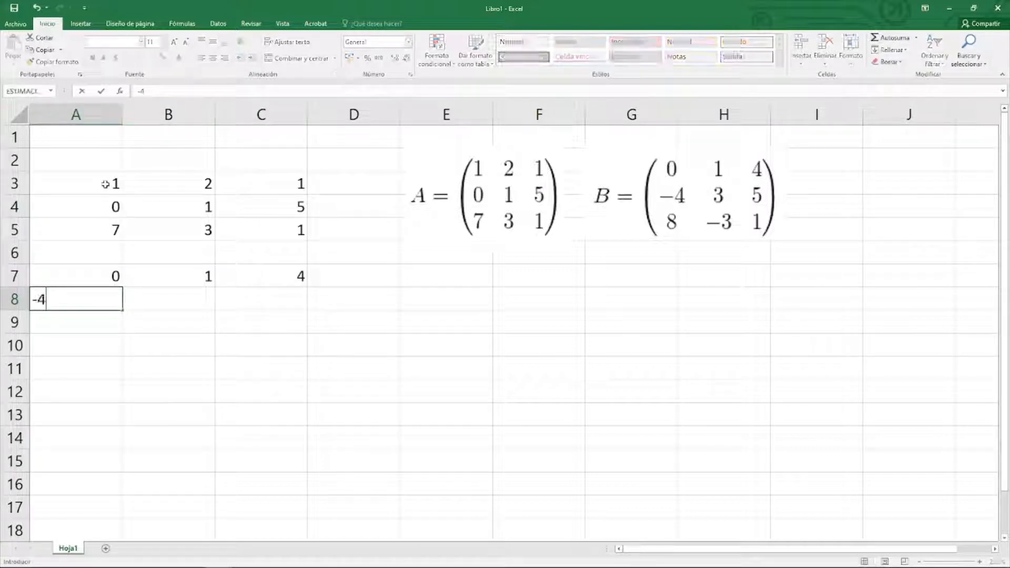
pyautogui.press('Right')
pyautogui.write('3')
pyautogui.press('Right')
pyautogui.write('5')
pyautogui.press('Down')
# - Enter the third row of matrix B, 8, -3 and 1, in cells A9 to C9
pyautogui.press('Left')
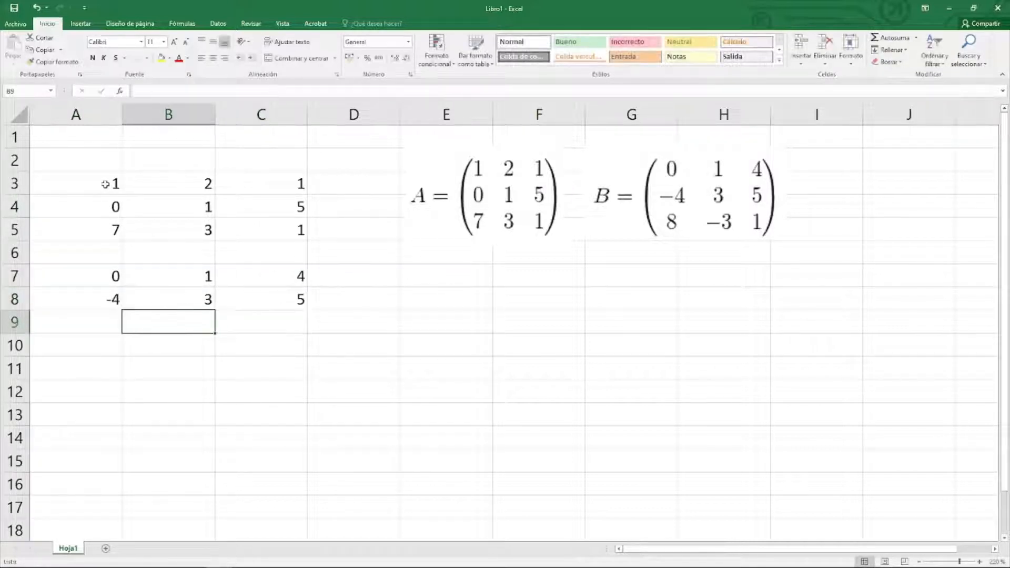
pyautogui.press('Left')
pyautogui.write('8')
pyautogui.press('Right')
pyautogui.write('3')
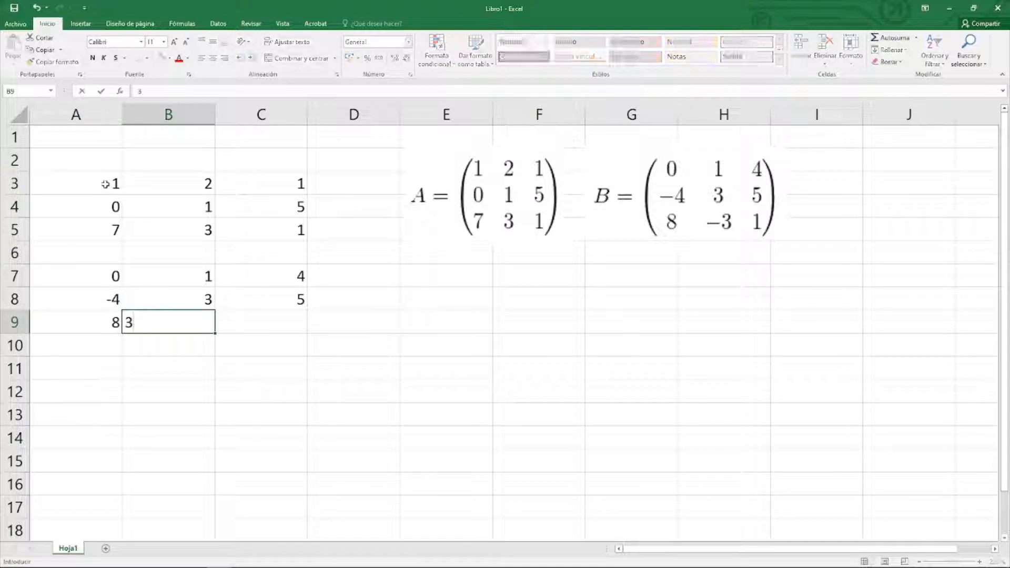
pyautogui.press('BackSpace')
pyautogui.write('-3')
pyautogui.press('Right')
pyautogui.write('1')
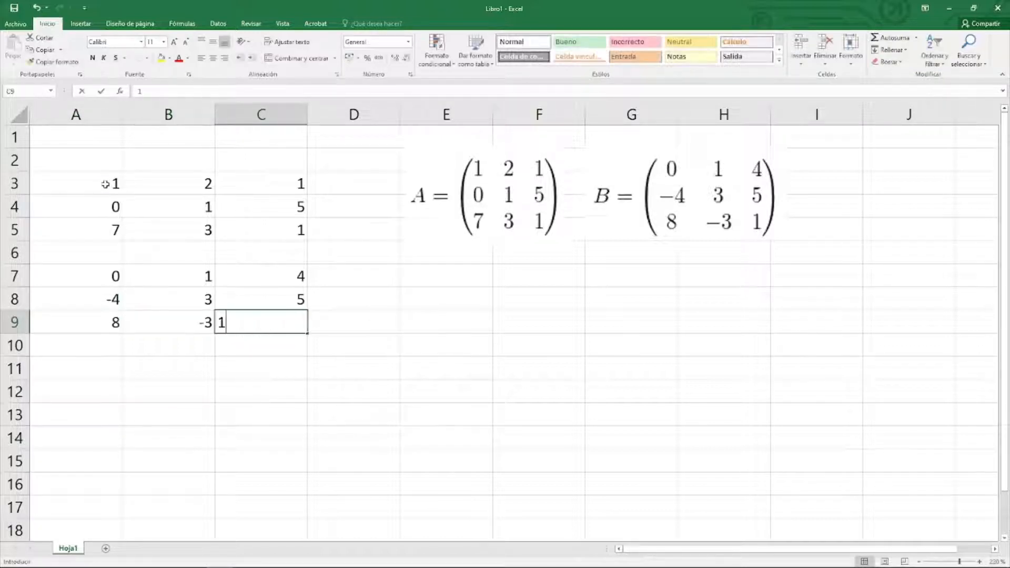
pyautogui.press('Return')
# - Select matrix A in A3:C5 and then matrix B in A7:C9 to review the two blocks
pyautogui.moveTo(105, 184); pyautogui.dragTo(260, 219)
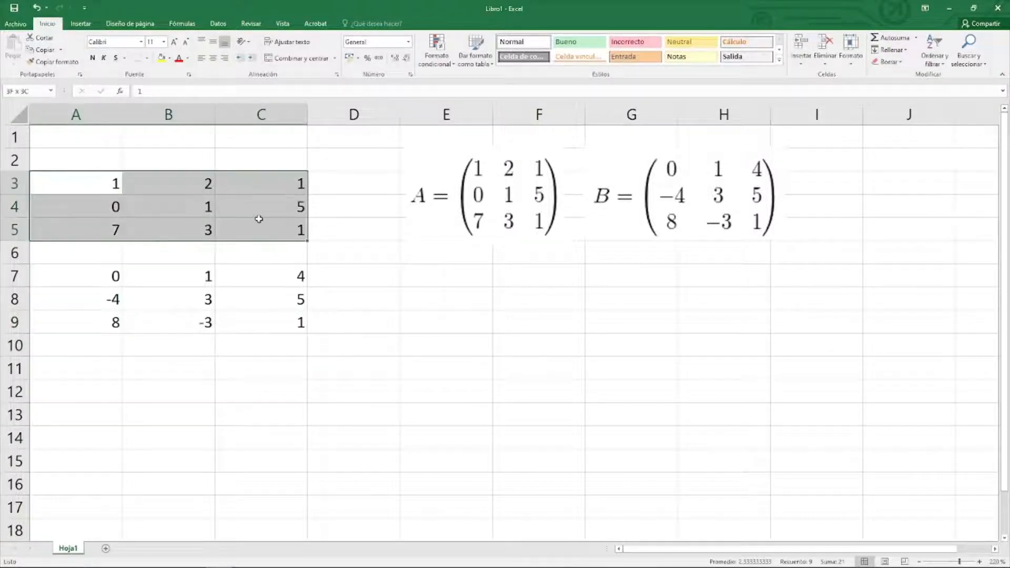
pyautogui.click(116, 277)
pyautogui.moveTo(115, 277); pyautogui.dragTo(260, 318)
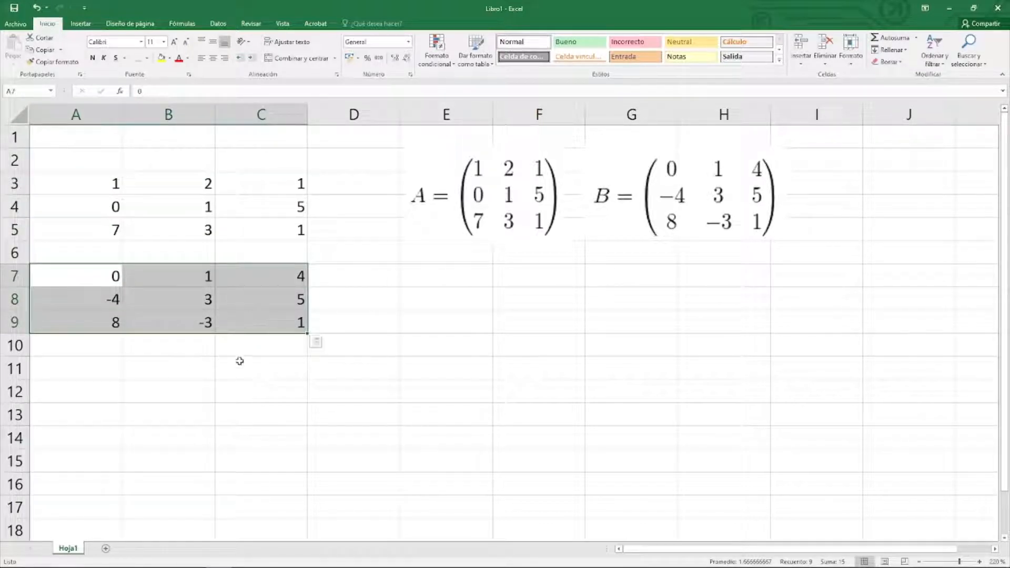
# - Add the heading SUMA in cell E8 and make it bold
pyautogui.click(453, 290)
pyautogui.write('SUMA')
pyautogui.press('Return')
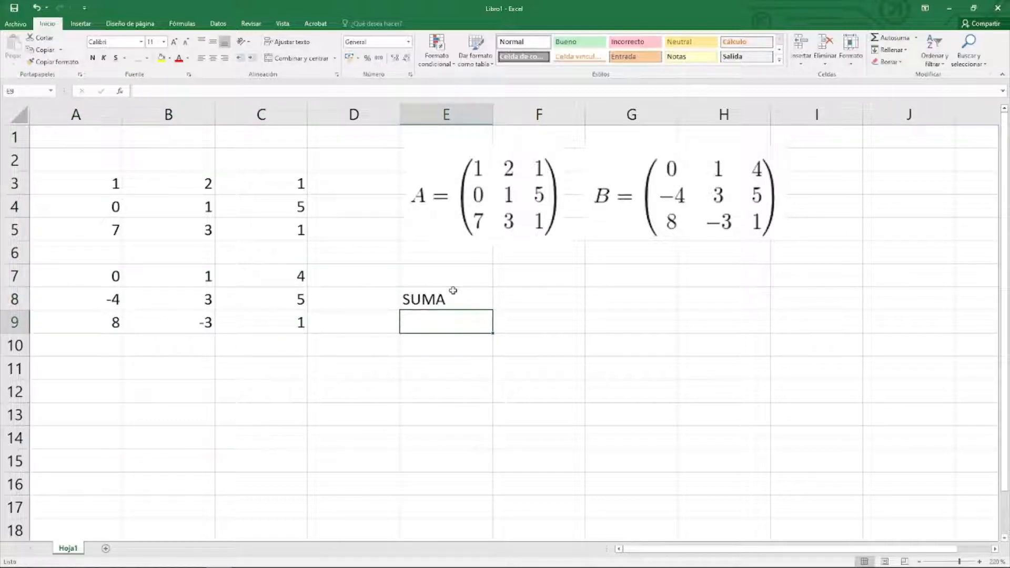
pyautogui.click(423, 283)
pyautogui.click(458, 298)
pyautogui.hotkey('ctrl', 'n')
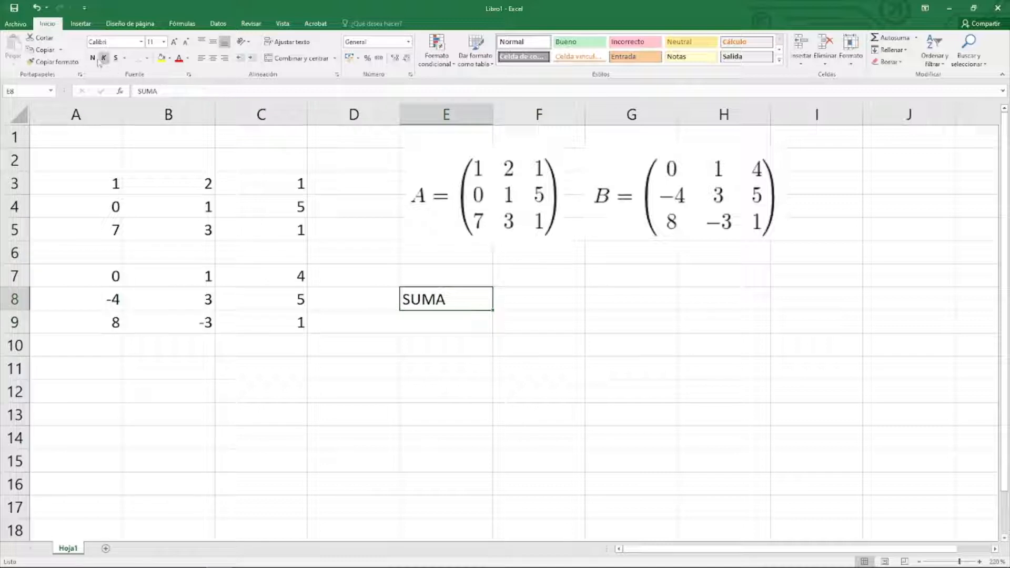
# - Enter the formula =A3+A7 in cell E9 to add the first elements of both matrices
pyautogui.click(422, 317)
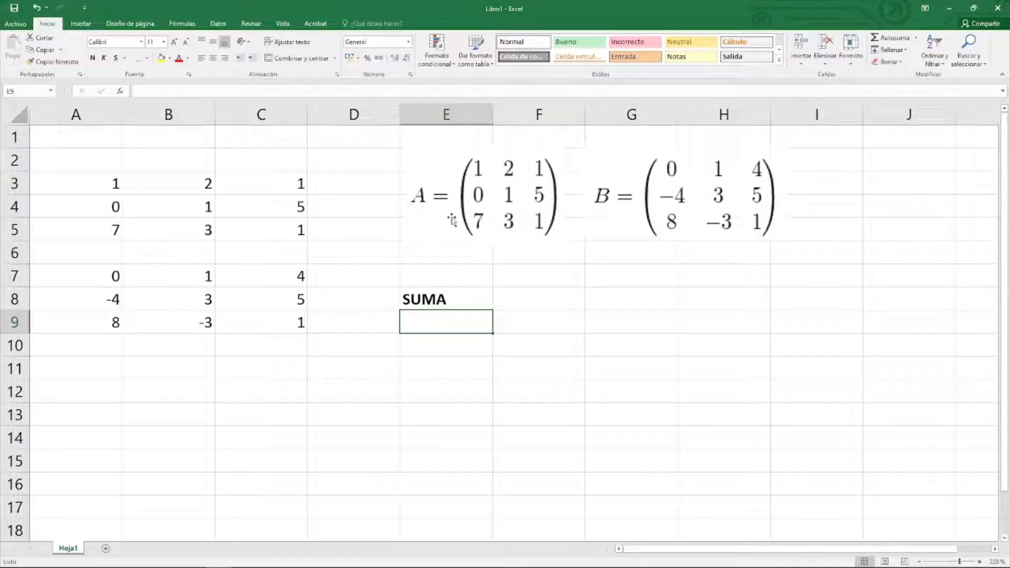
pyautogui.write('=')
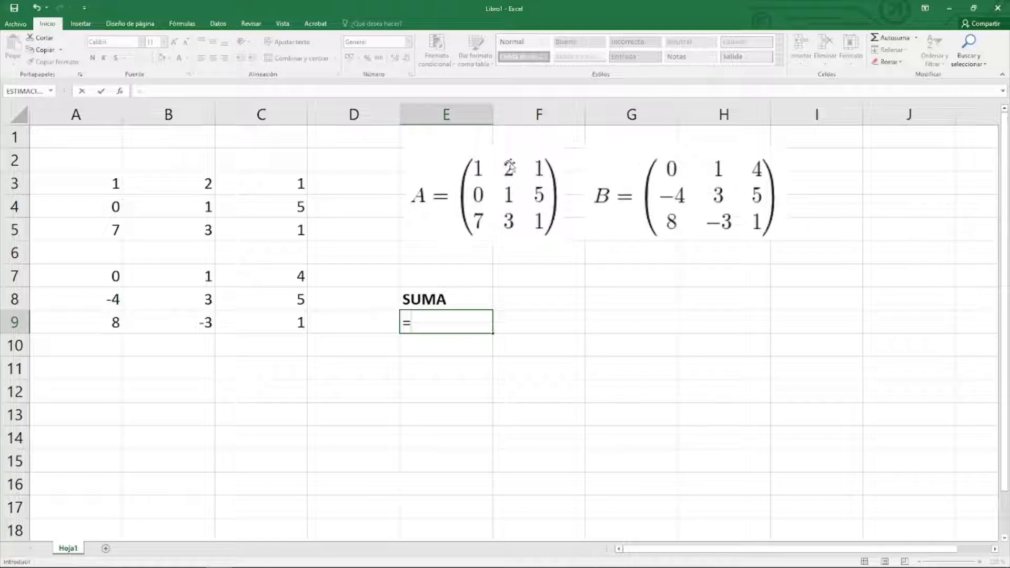
pyautogui.click(107, 182)
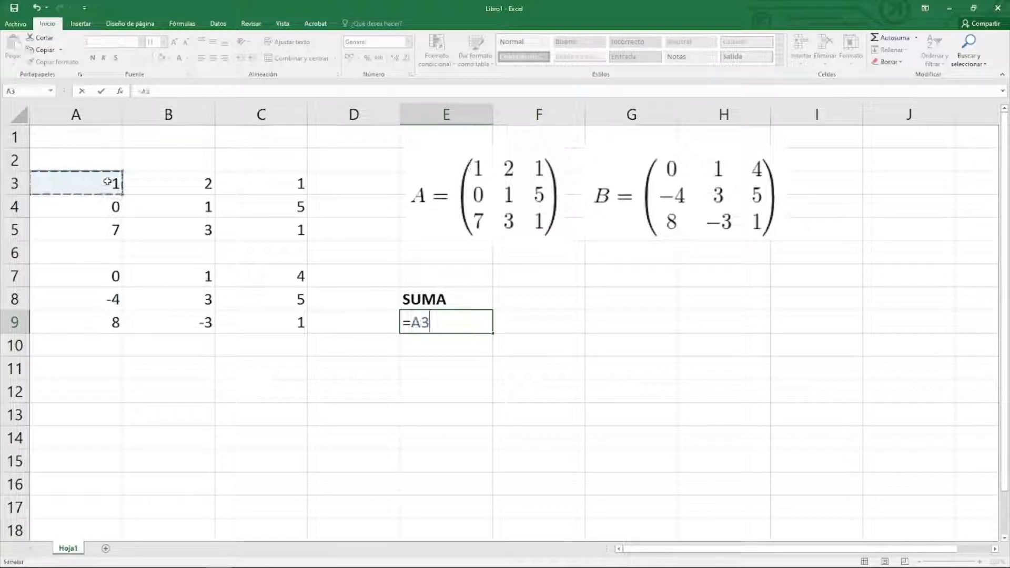
pyautogui.write('+')
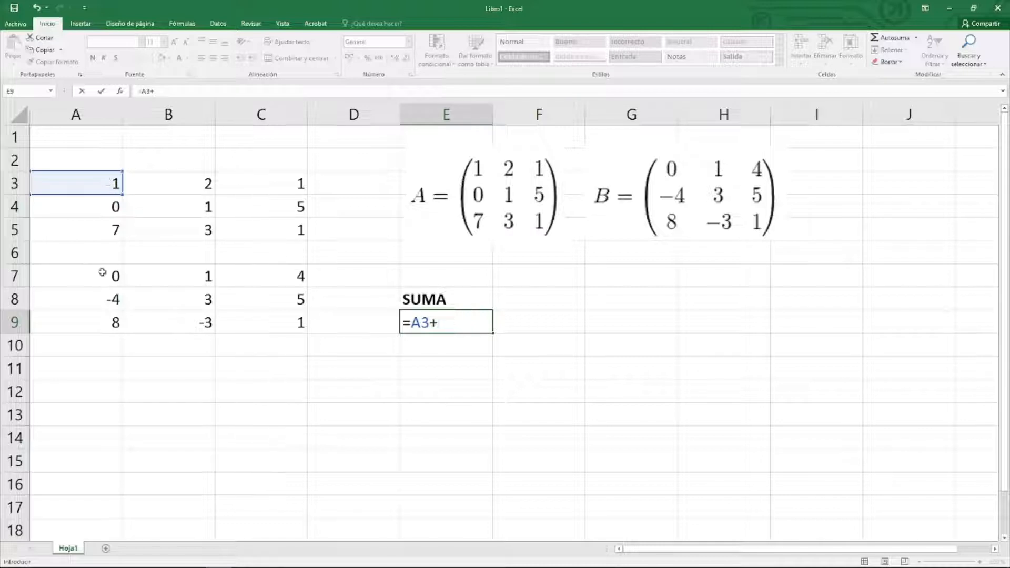
pyautogui.click(103, 273)
pyautogui.press('Return')
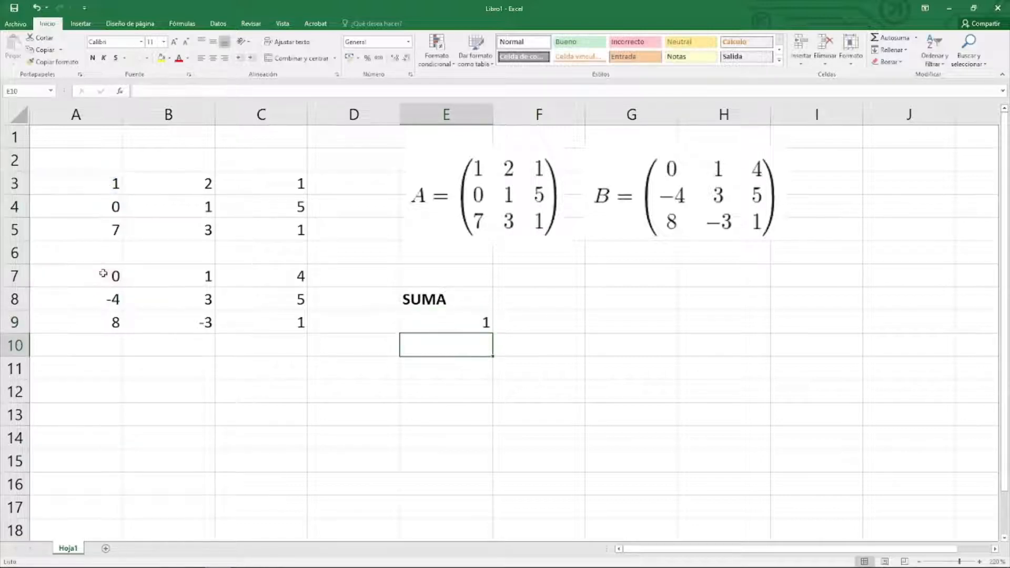
# - Fill the addition formula from E9 across the 3×3 range E9:G11
pyautogui.click(474, 330)
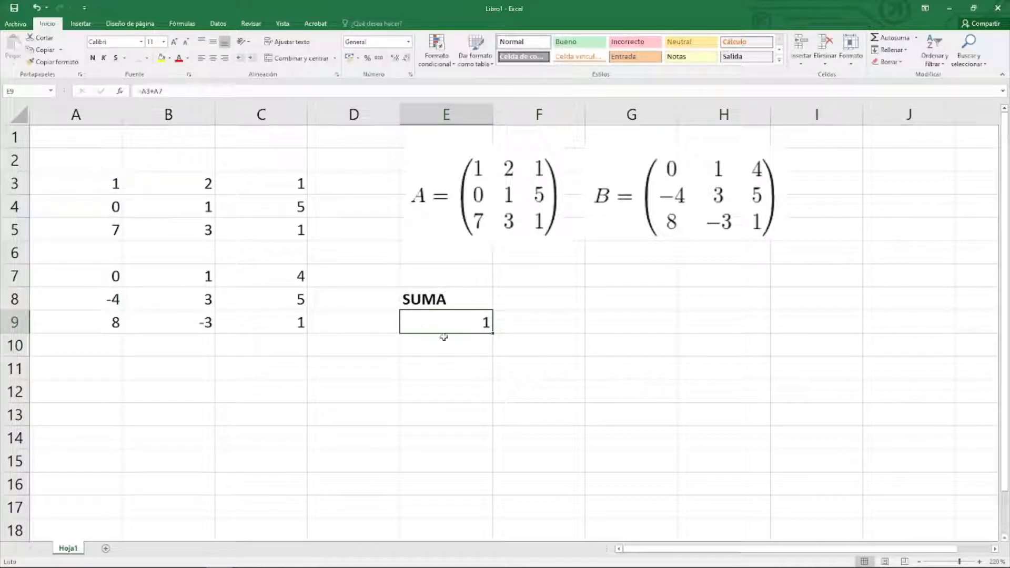
pyautogui.moveTo(493, 333); pyautogui.dragTo(679, 381)
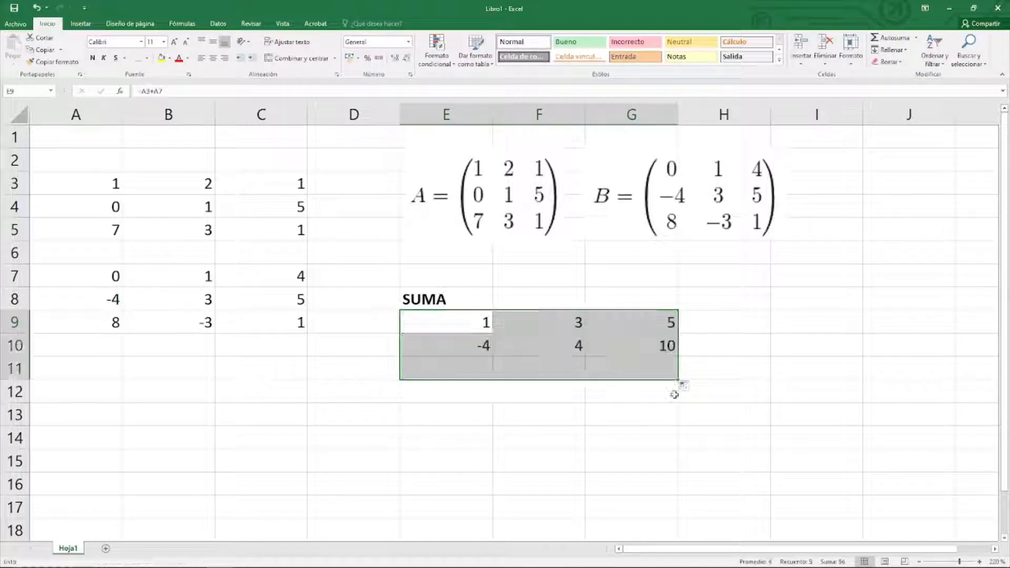
pyautogui.click(658, 477)
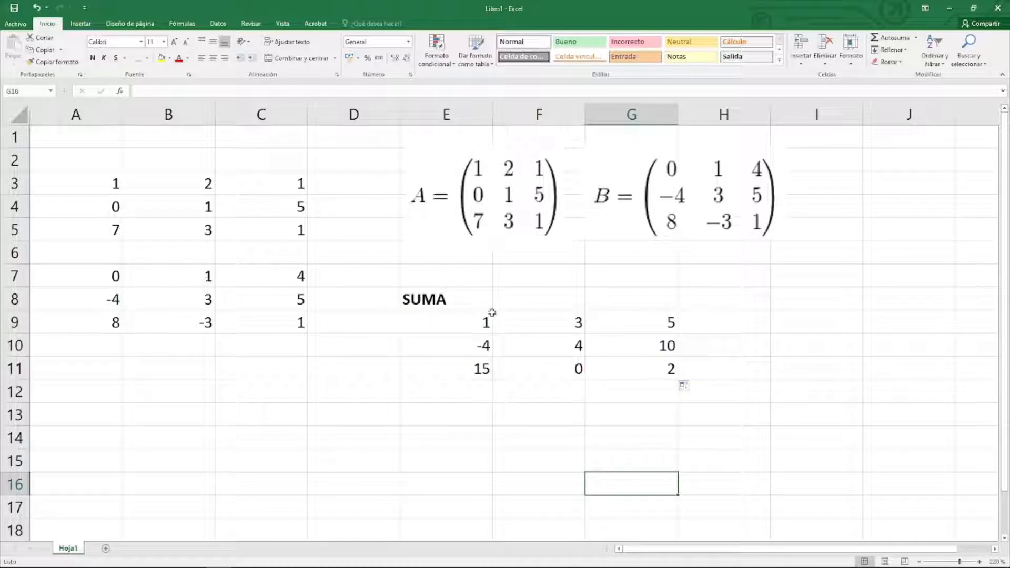
# - Add the heading RESTA in cell E13 and make it bold
pyautogui.click(452, 410)
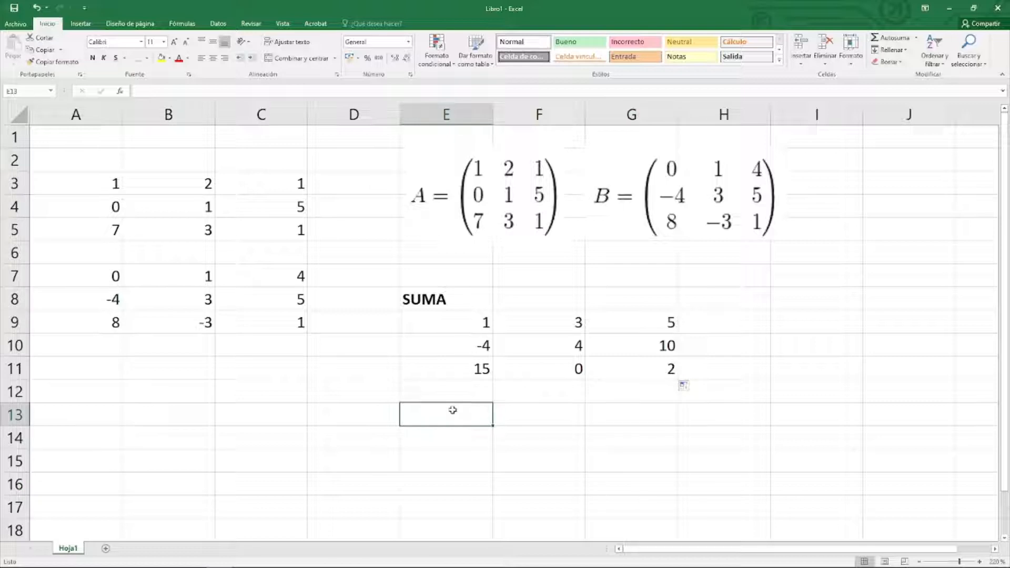
pyautogui.write('RESTA')
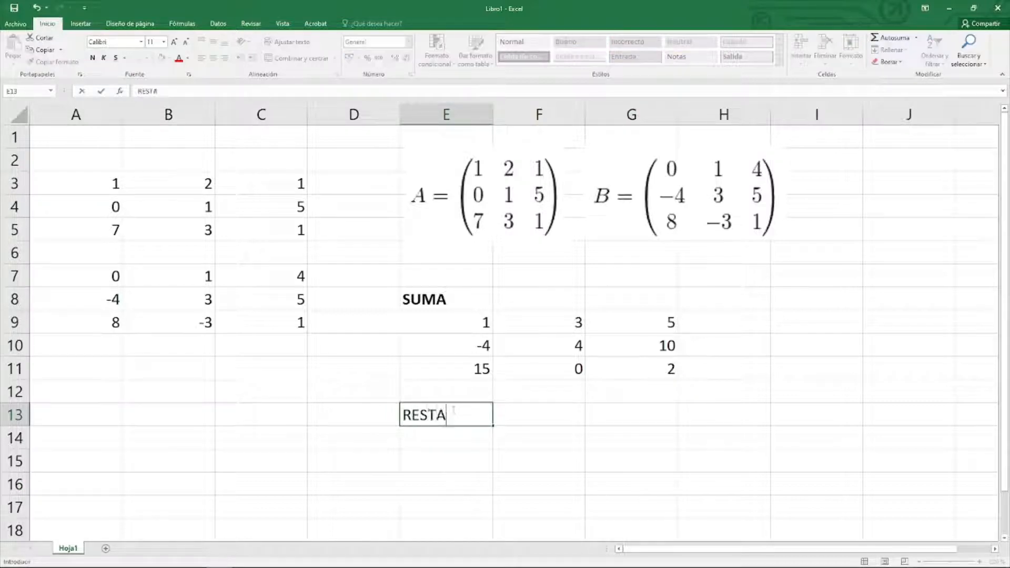
pyautogui.press('Return')
pyautogui.click(452, 410)
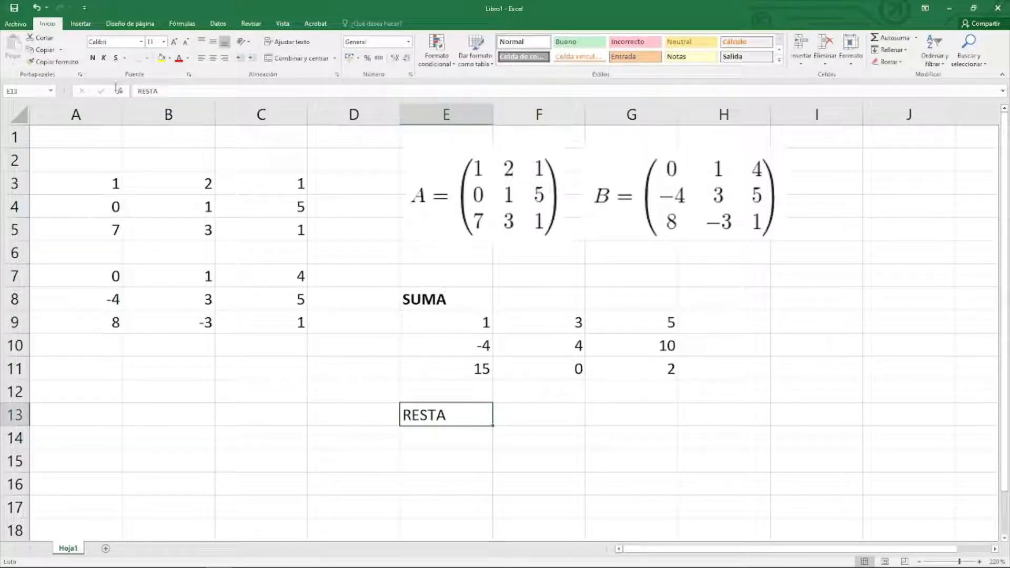
pyautogui.click(92, 58)
# - Enter the formula =A3-A7 in cell E14 to subtract the first elements of both matrices
pyautogui.click(415, 439)
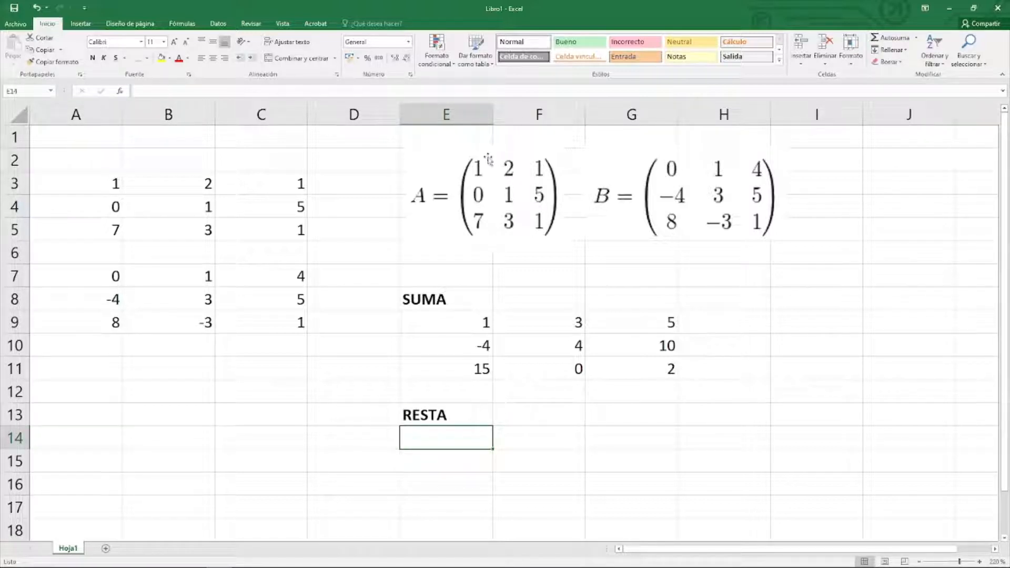
pyautogui.write('=')
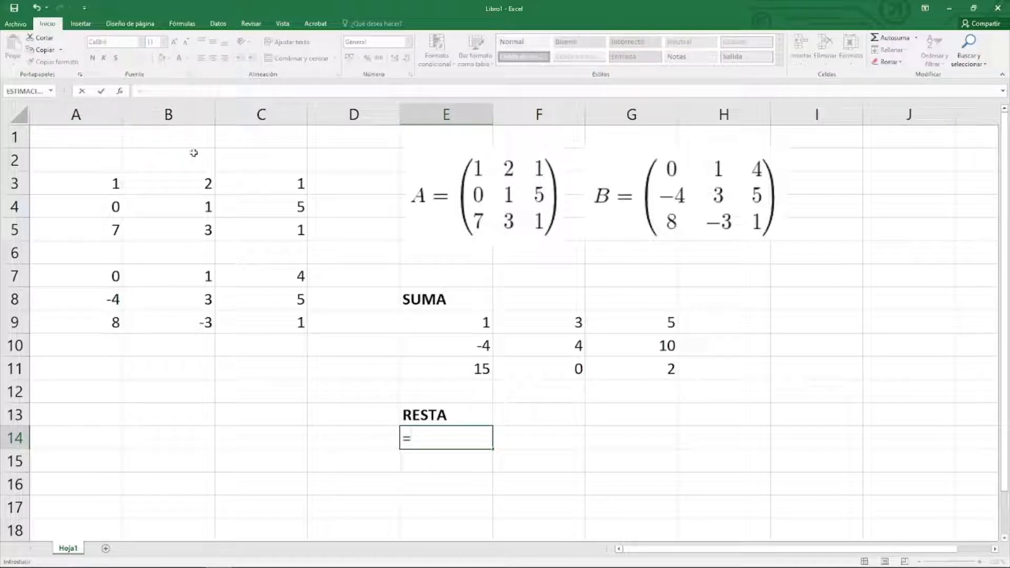
pyautogui.click(75, 176)
pyautogui.write('-')
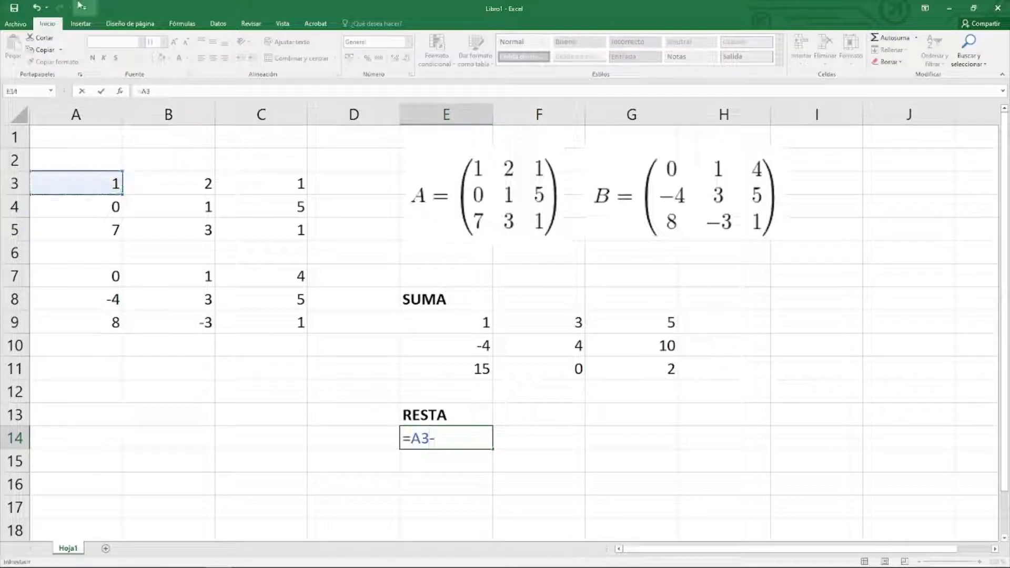
pyautogui.click(86, 271)
pyautogui.press('Return')
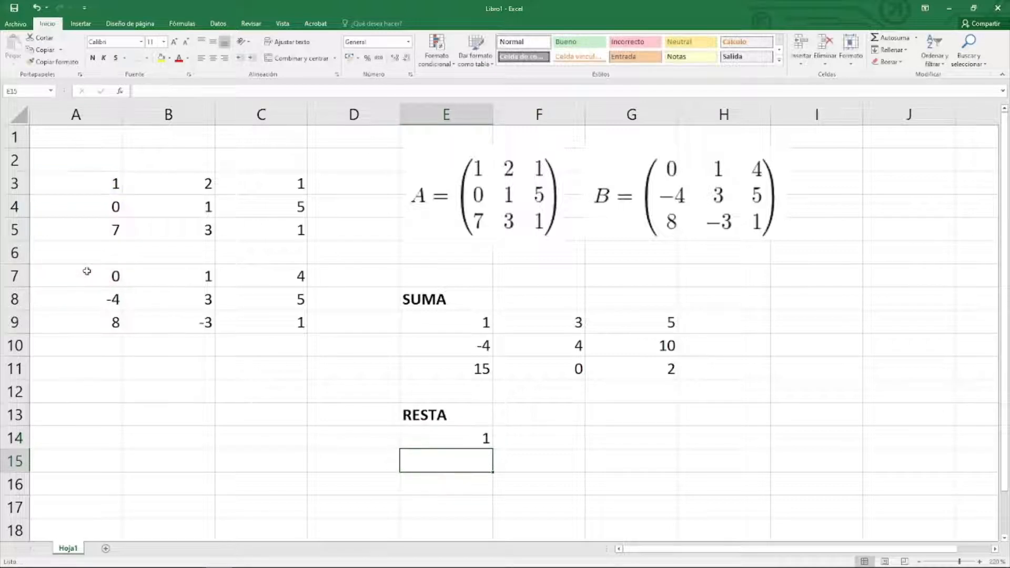
# - Fill the subtraction formula from E14 across the 3×3 range E14:G16
pyautogui.click(485, 441)
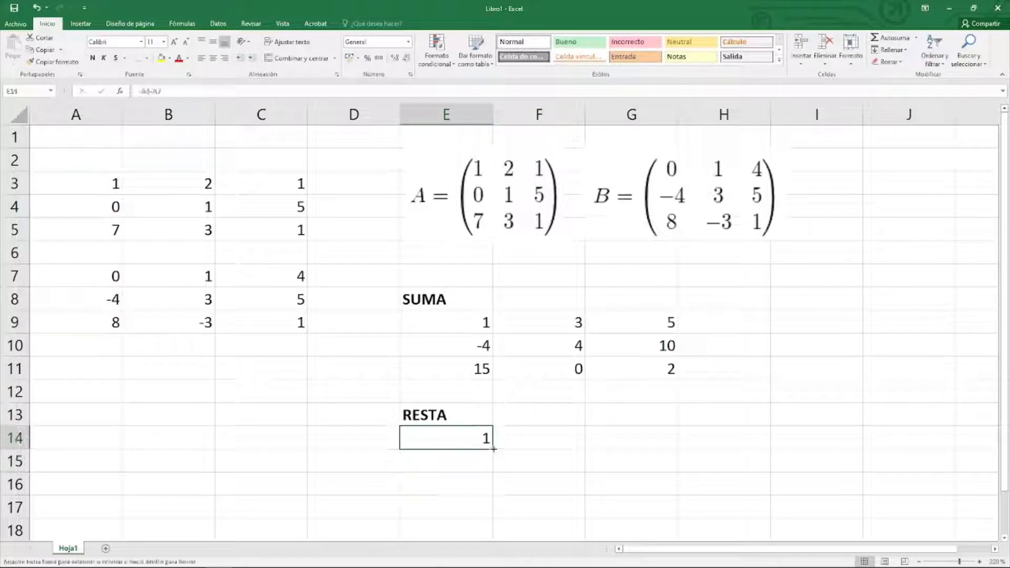
pyautogui.moveTo(492, 449); pyautogui.dragTo(681, 498)
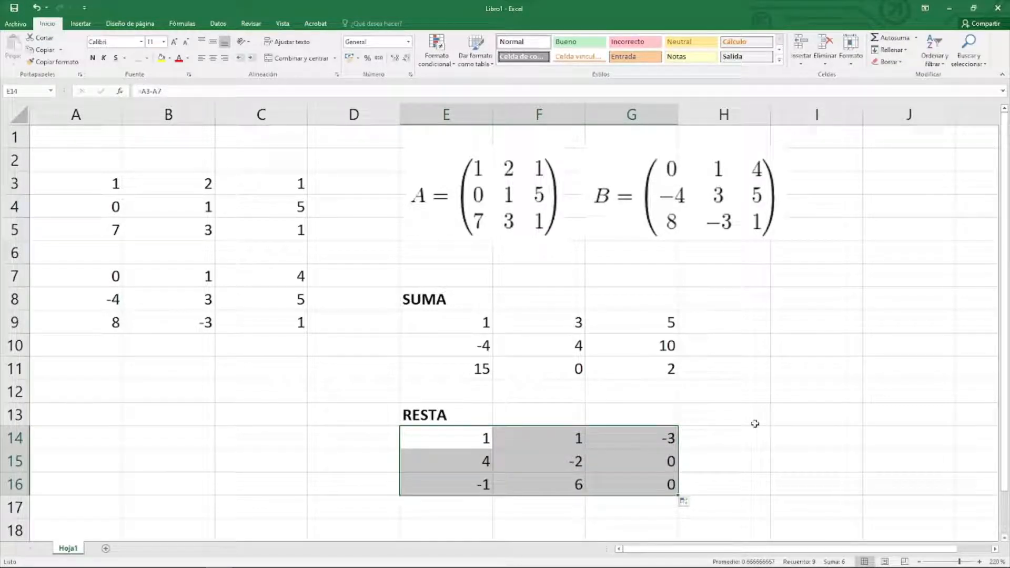
pyautogui.click(337, 419)
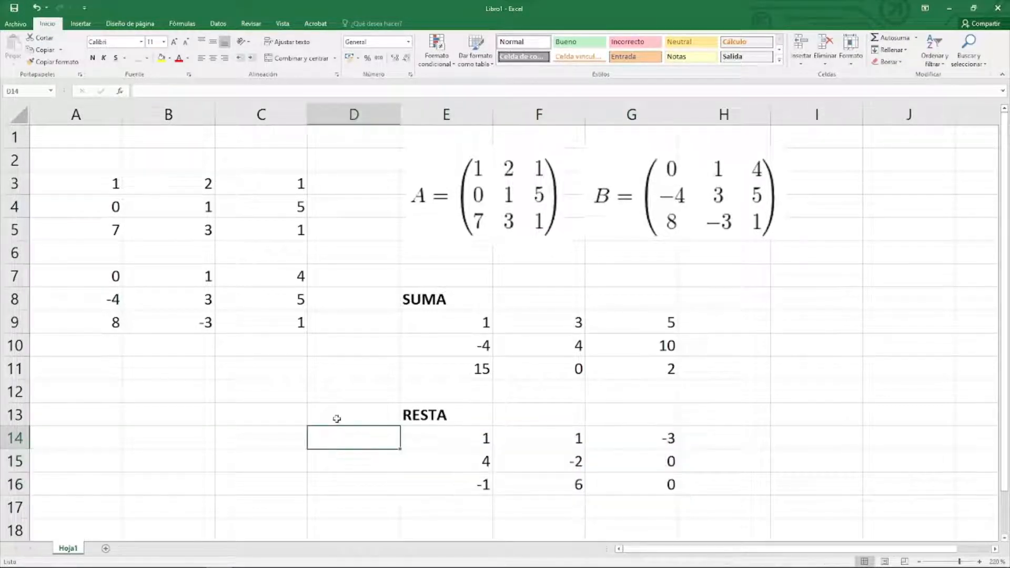
# - Add the label x in cell A11, centred and bold
pyautogui.click(346, 396)
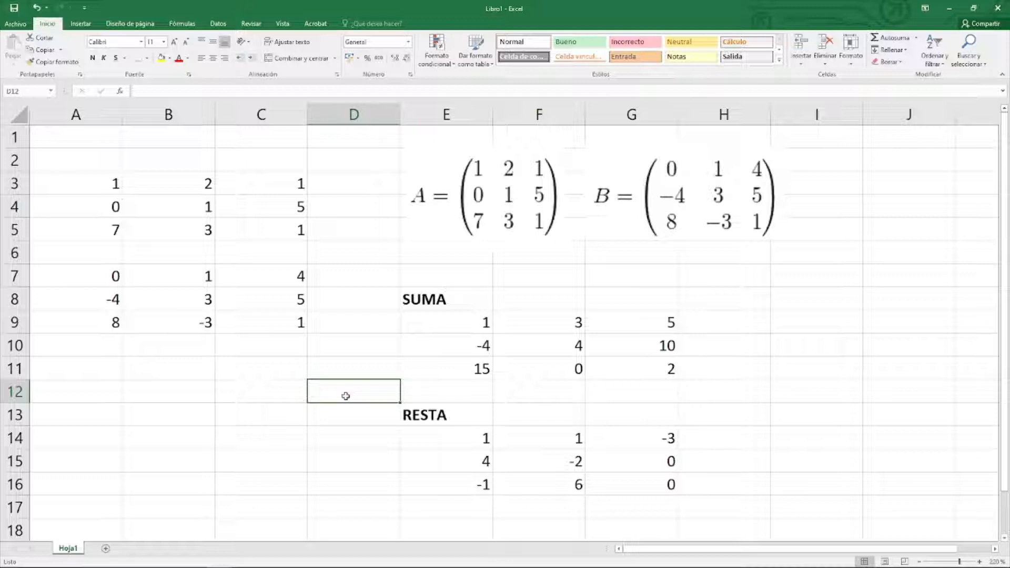
pyautogui.click(98, 372)
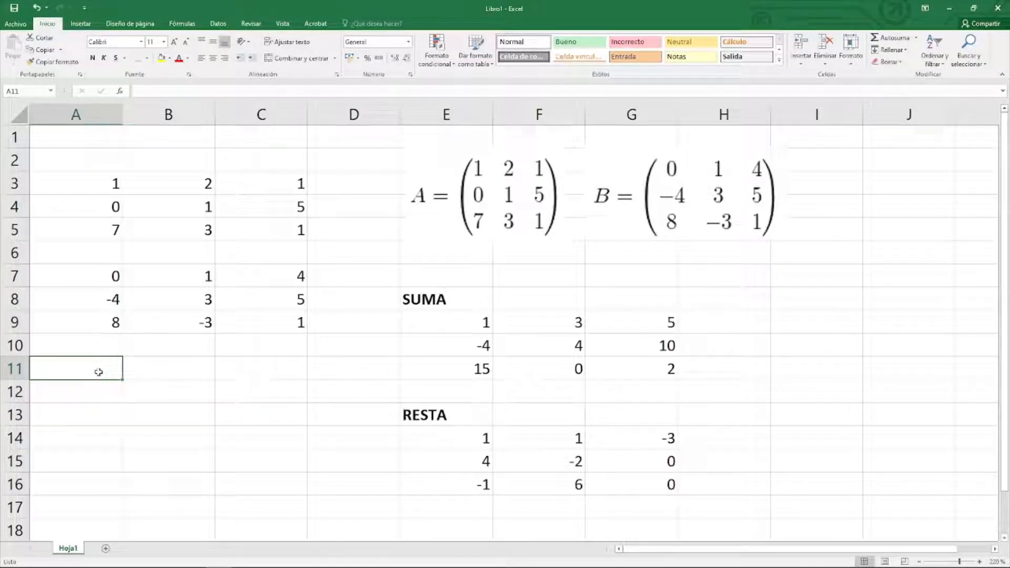
pyautogui.write('x')
pyautogui.press('Tab')
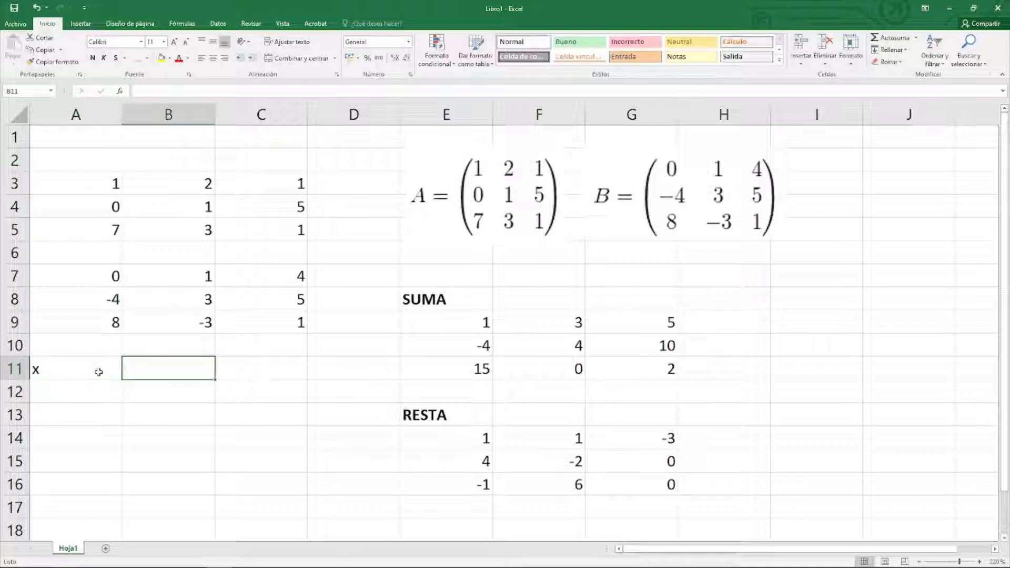
pyautogui.click(99, 373)
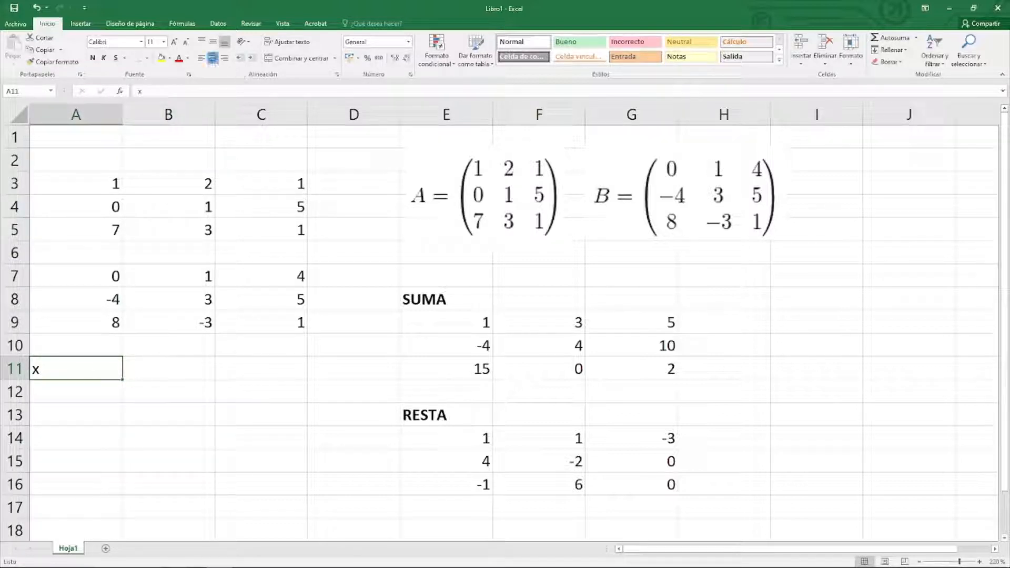
pyautogui.click(213, 57)
pyautogui.click(93, 58)
# - Enter the scalar value 5 in cell B11, beside the x label
pyautogui.click(153, 365)
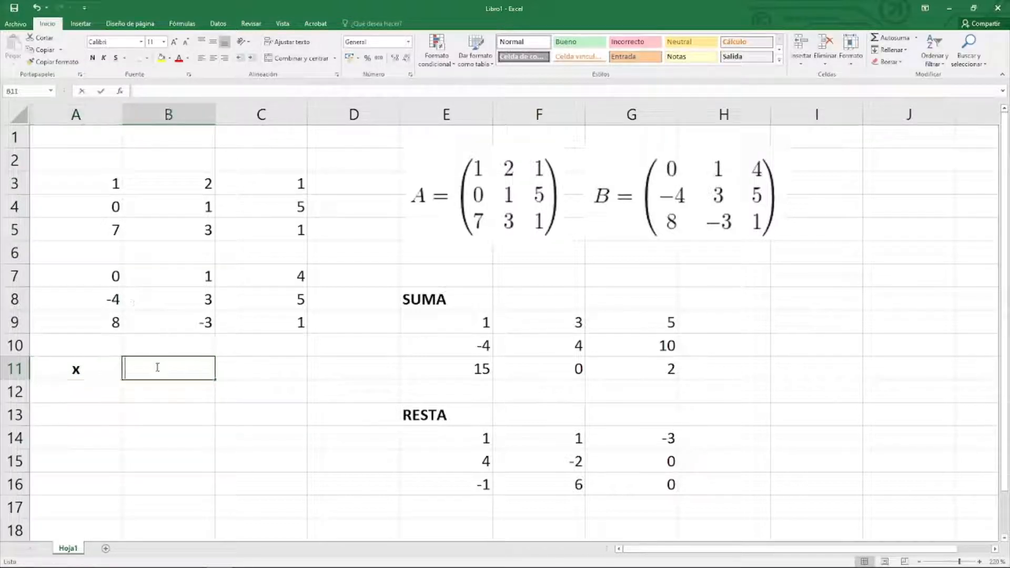
pyautogui.write('5')
pyautogui.press('Return')
# - Replace the SUMA heading in cell E8 with MATRIZ x ESCALAR
pyautogui.click(436, 301)
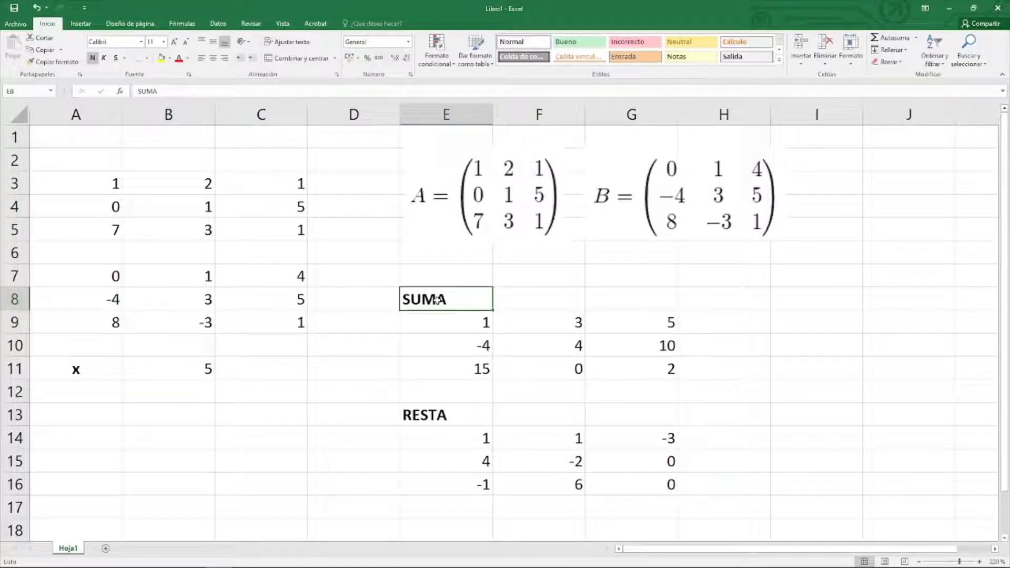
pyautogui.write('MATRIX')
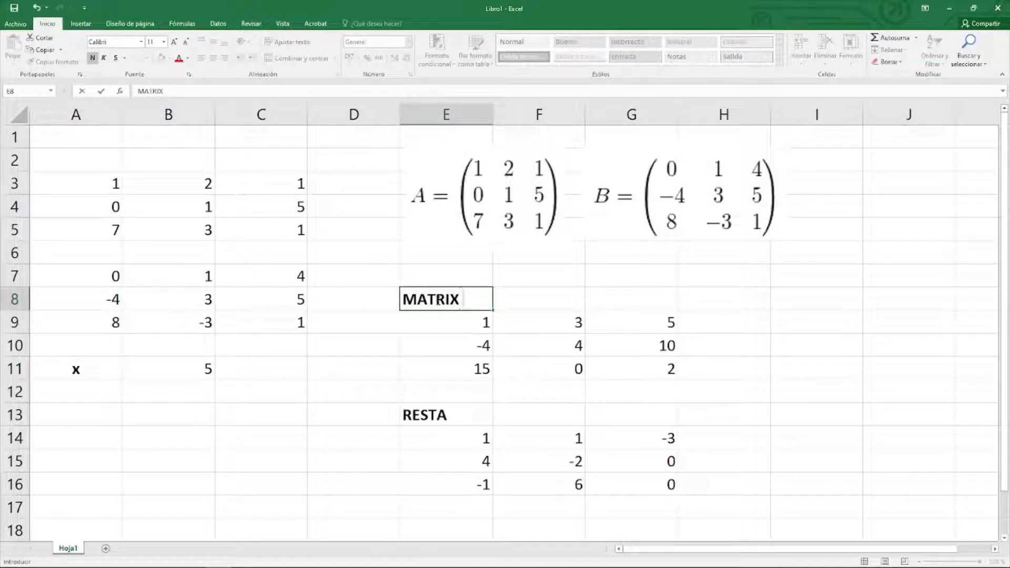
pyautogui.press('BackSpace')
pyautogui.write('Z x ESCALAR')
pyautogui.press('Return')
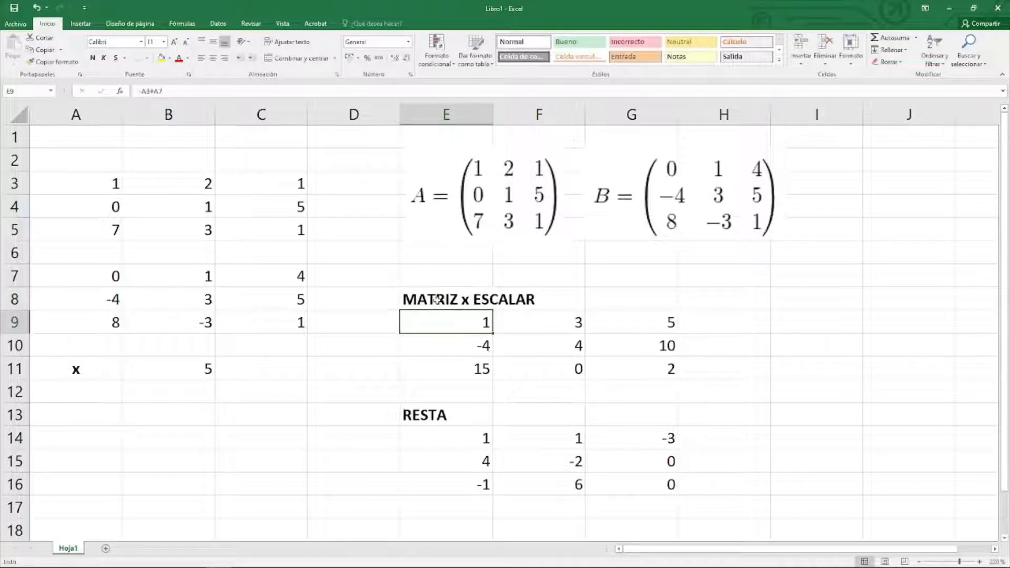
# - Change the formula in E9 to =A3*$B$11, multiplying matrix A's first element by the fixed scalar cell
pyautogui.doubleClick(453, 316)
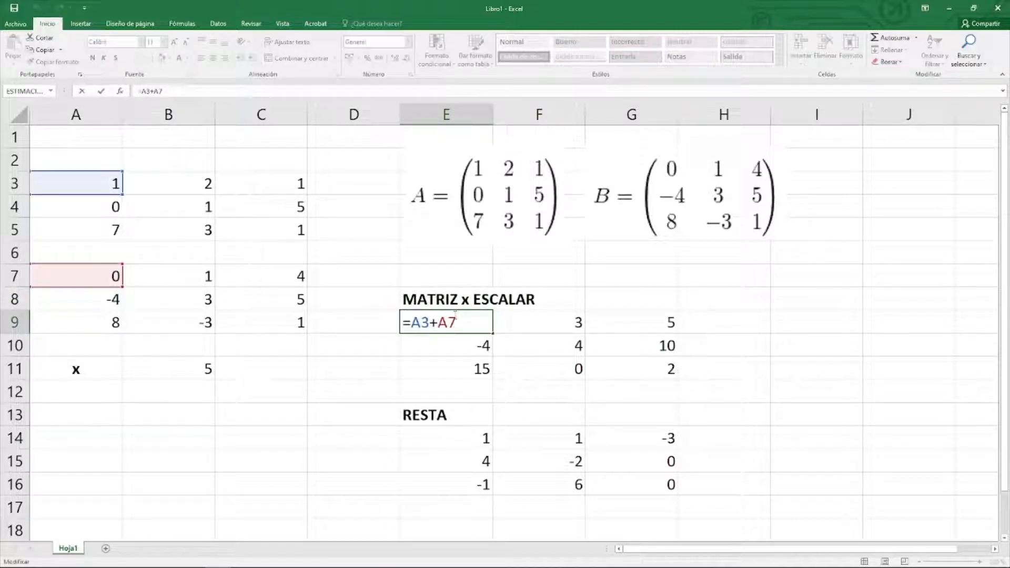
pyautogui.press('BackSpace')
pyautogui.press('BackSpace')
pyautogui.press('BackSpace')
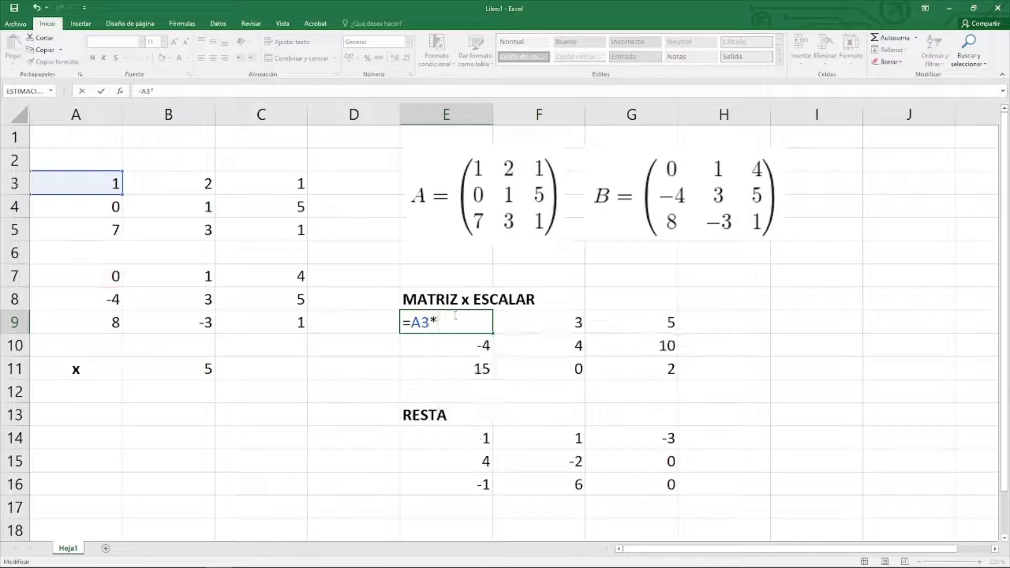
pyautogui.write('*')
pyautogui.click(200, 363)
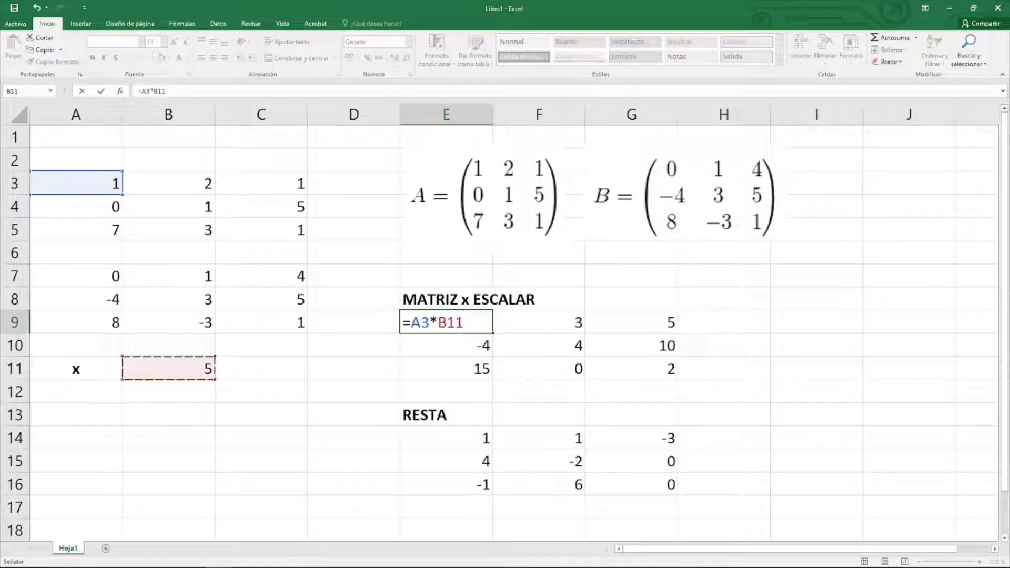
pyautogui.click(439, 321)
pyautogui.write('$')
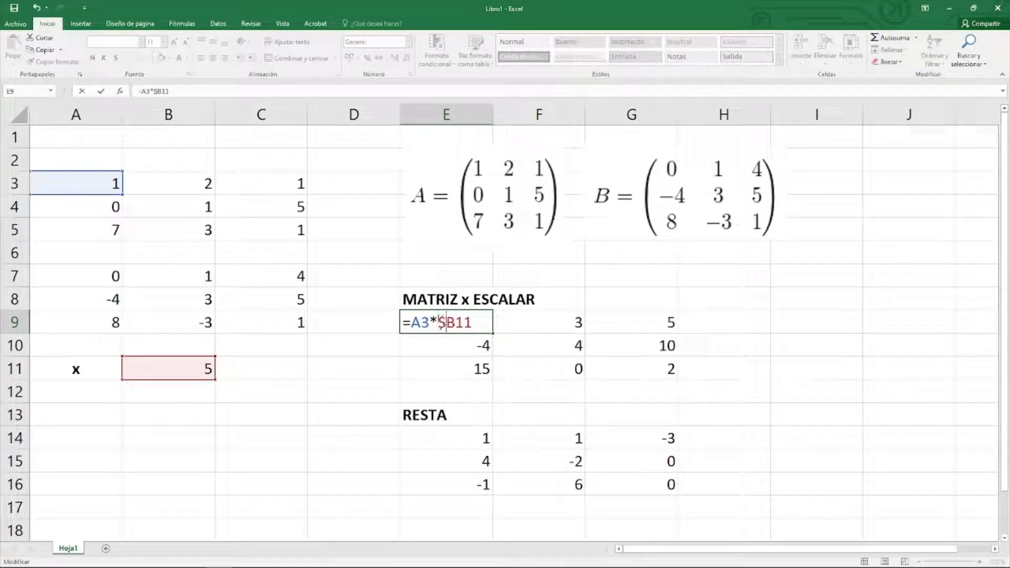
pyautogui.press('Right')
pyautogui.write('$')
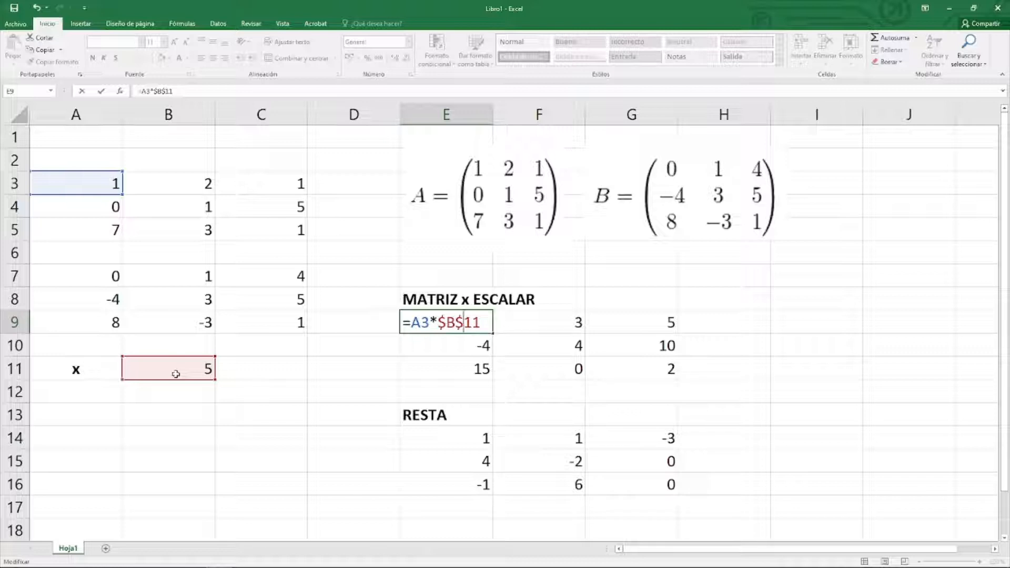
pyautogui.press('Return')
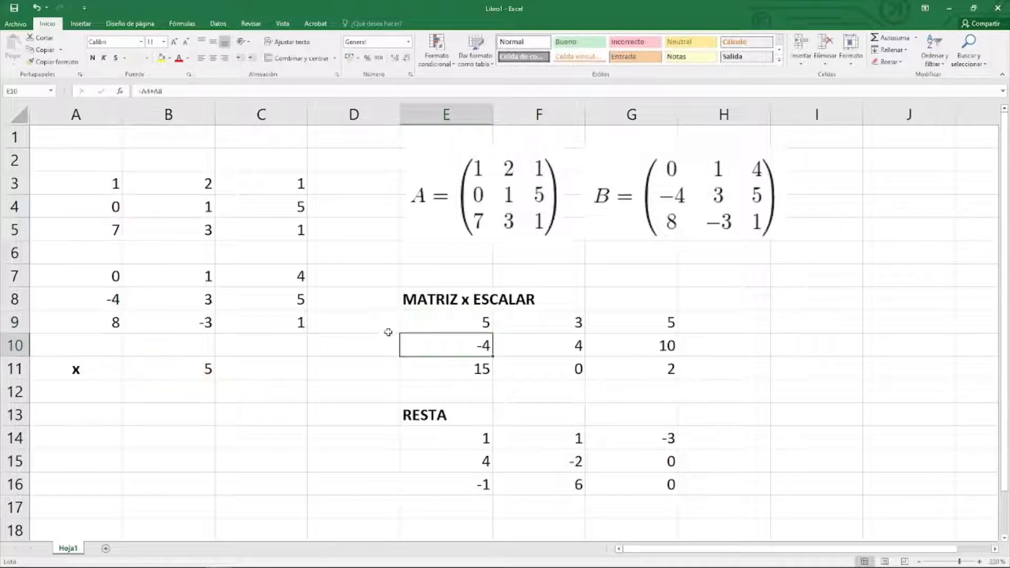
# - Fill the scalar multiplication formula from E9 across E9:G11 and check the cell references in E11
pyautogui.click(482, 324)
pyautogui.moveTo(492, 333); pyautogui.dragTo(681, 384)
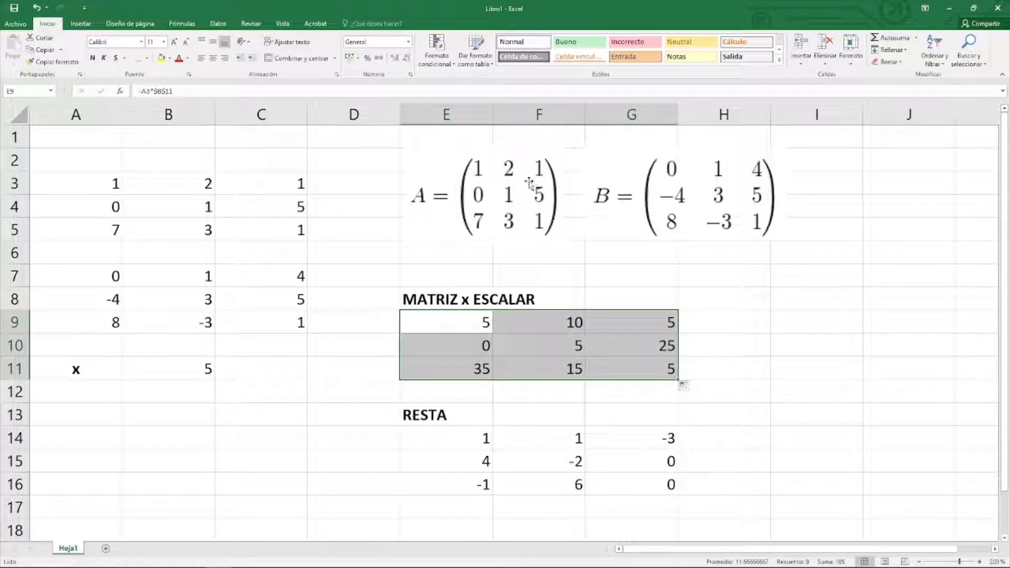
pyautogui.click(473, 370)
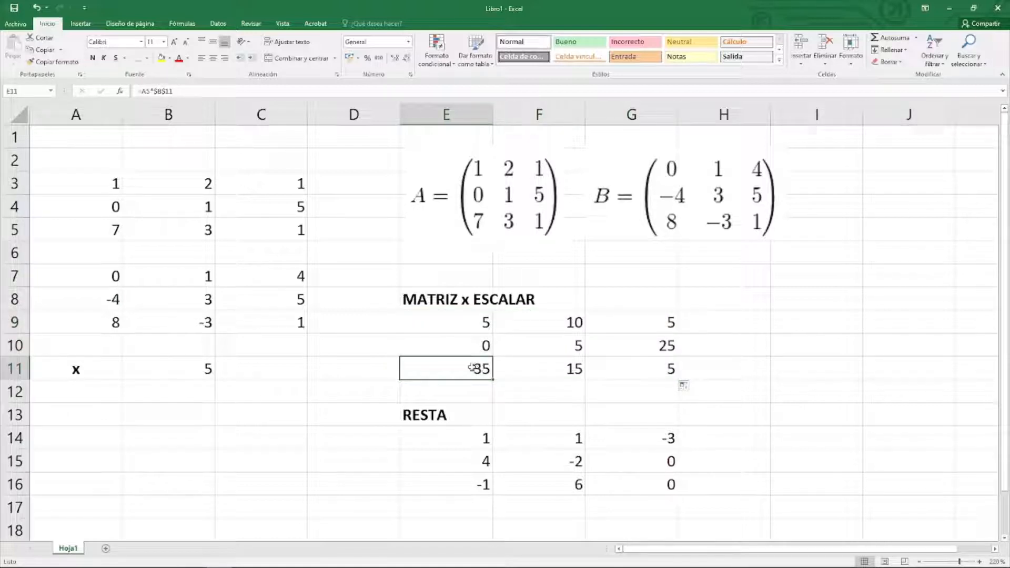
pyautogui.doubleClick(477, 369)
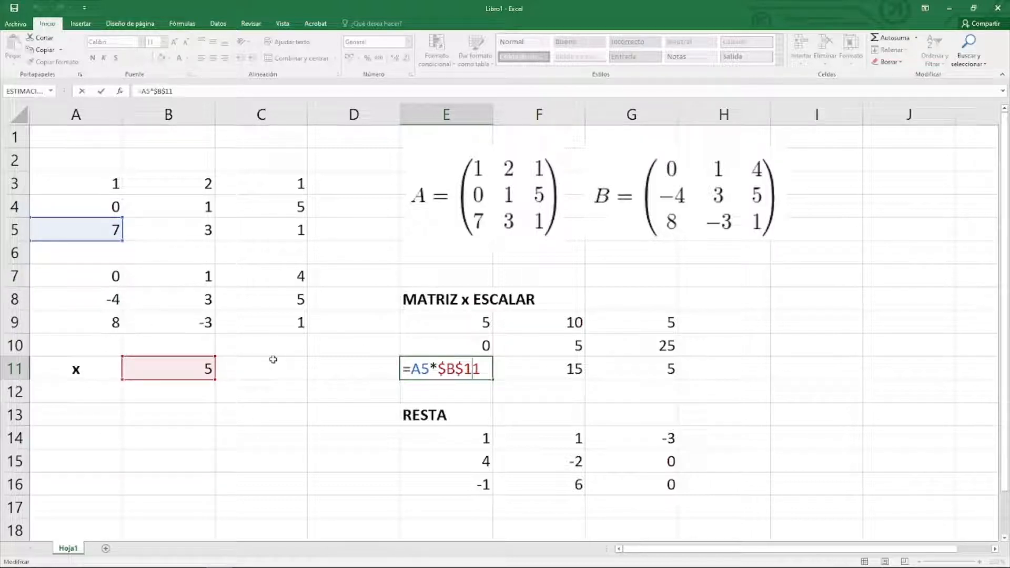
pyautogui.press('Return')
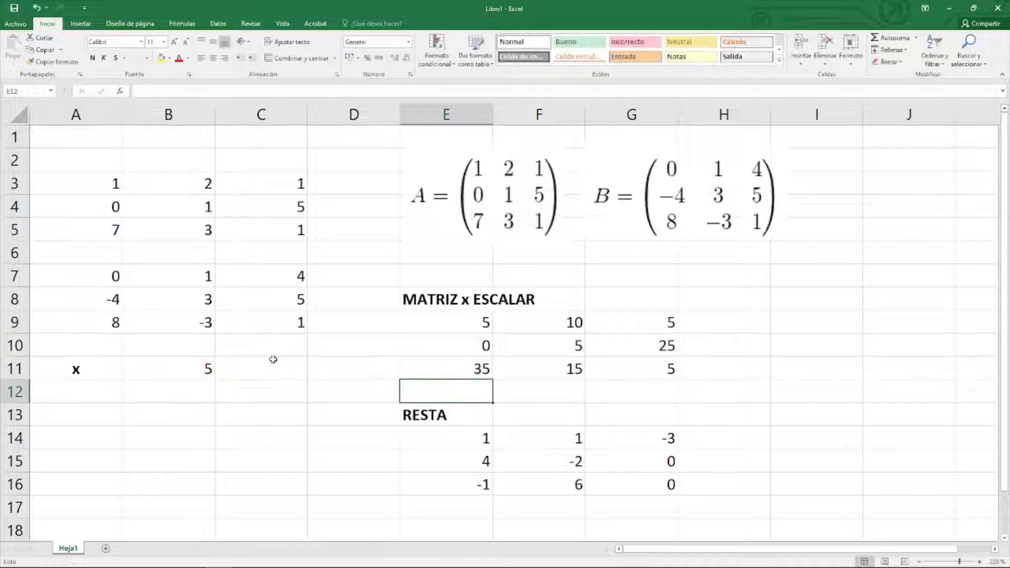
# - Replace the RESTA heading in cell E13 with MULTIPLICACIÓN
pyautogui.click(284, 454)
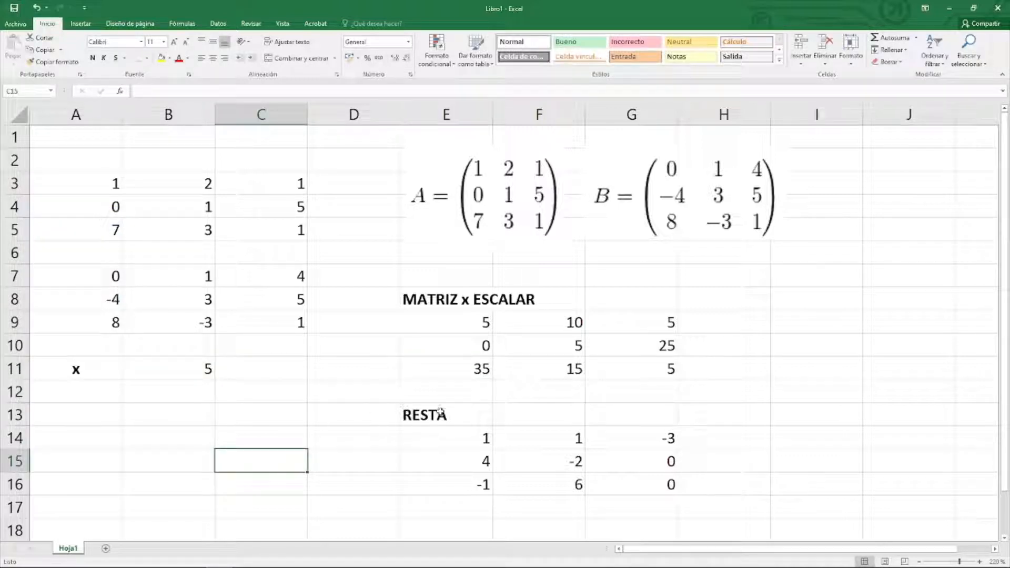
pyautogui.click(454, 419)
pyautogui.write('MUL')
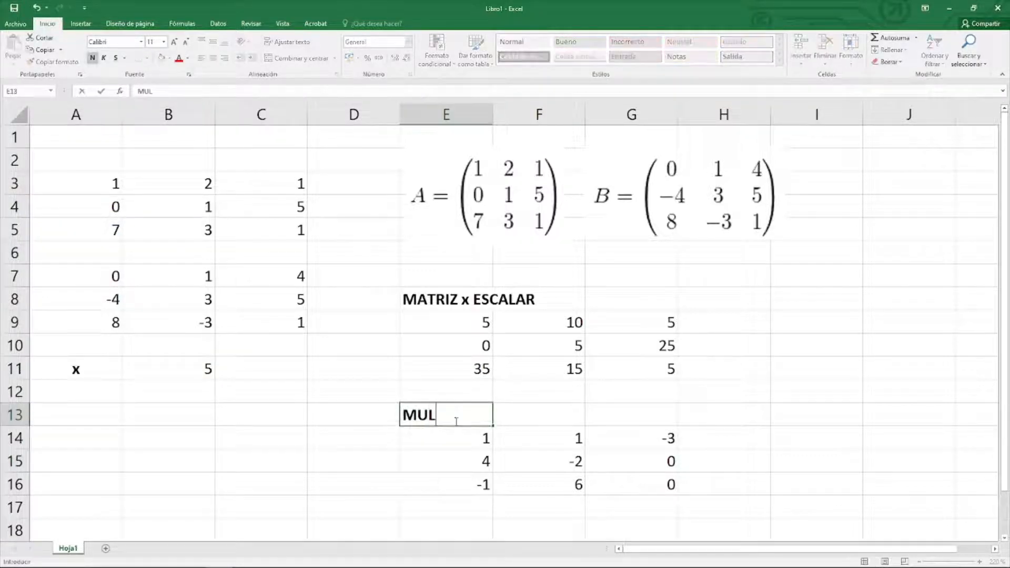
pyautogui.write('TIPLICAC')
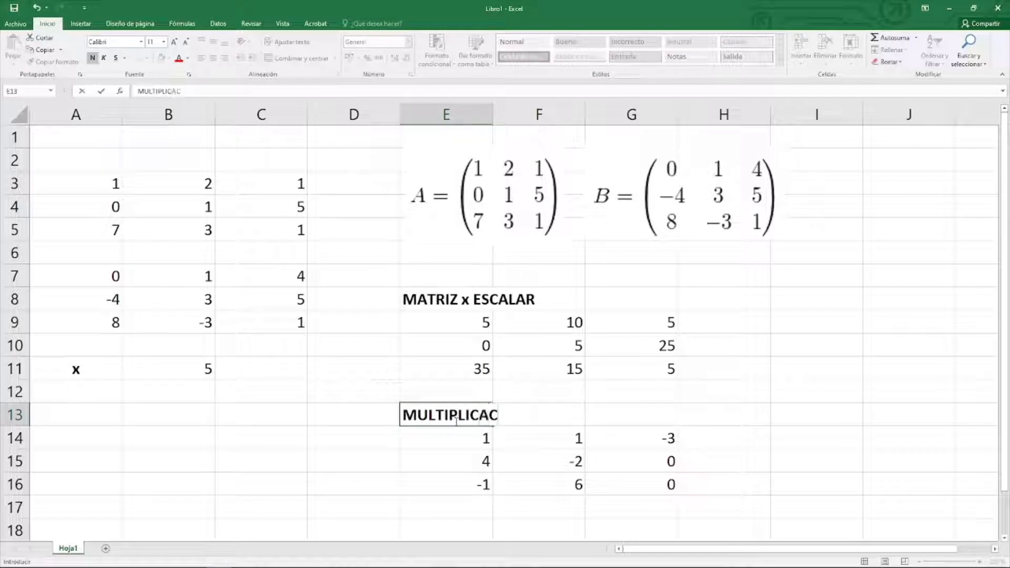
pyautogui.write('IÓN')
pyautogui.press('Return')
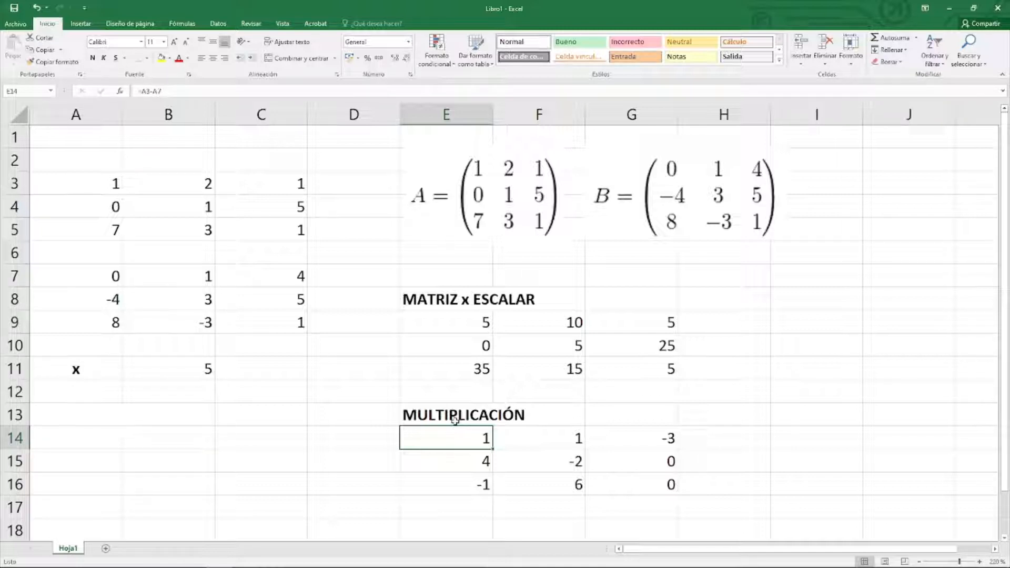
# - Clear the subtraction results from the range E14:G16
pyautogui.moveTo(456, 430); pyautogui.dragTo(618, 486)
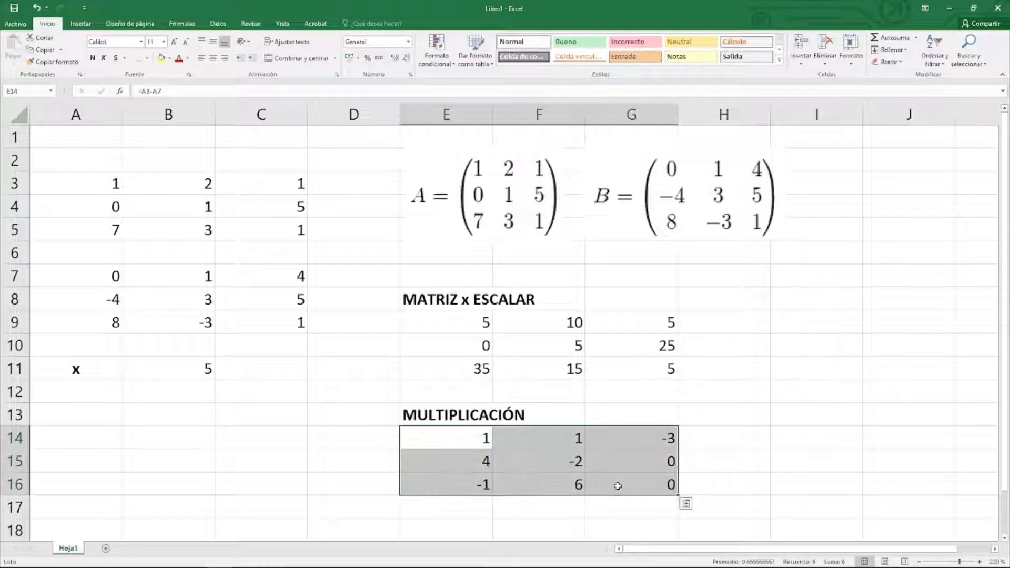
pyautogui.press('Delete')
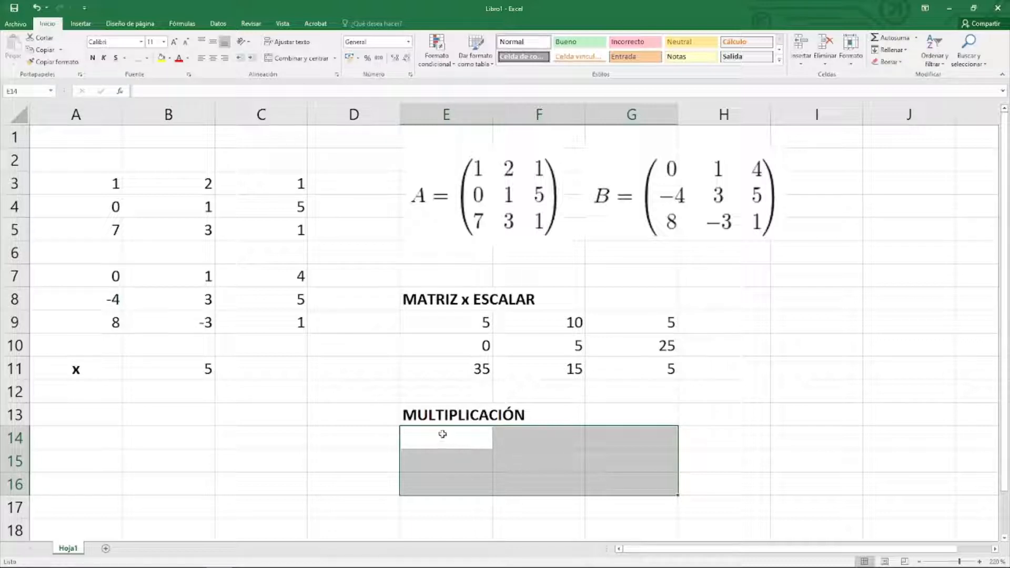
pyautogui.click(605, 392)
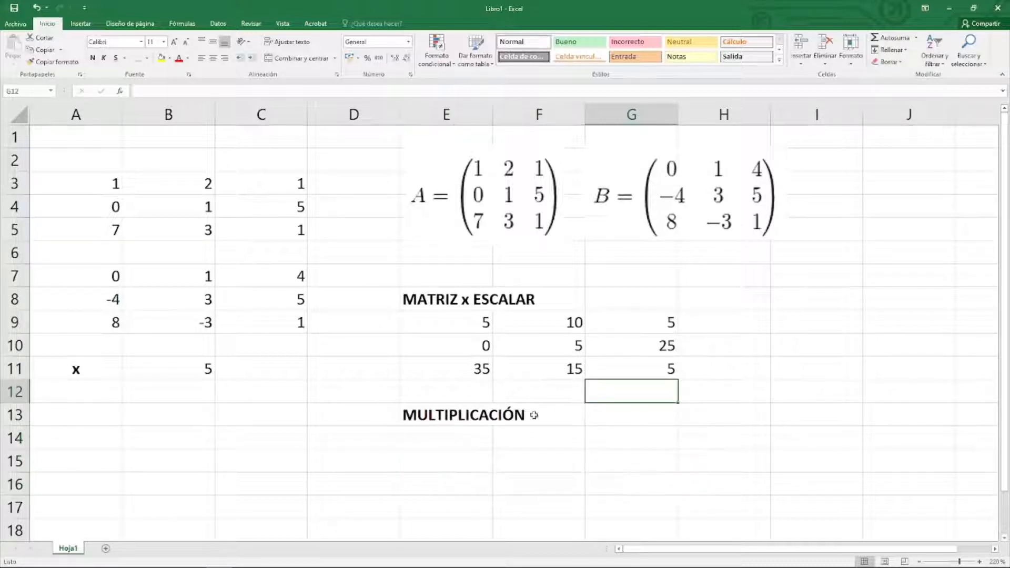
# - Enter =MMULT(A3:C5;A7:C9) as an array formula across E14:G16 to multiply matrix A by matrix B
pyautogui.click(453, 436)
pyautogui.moveTo(453, 436); pyautogui.dragTo(633, 478)
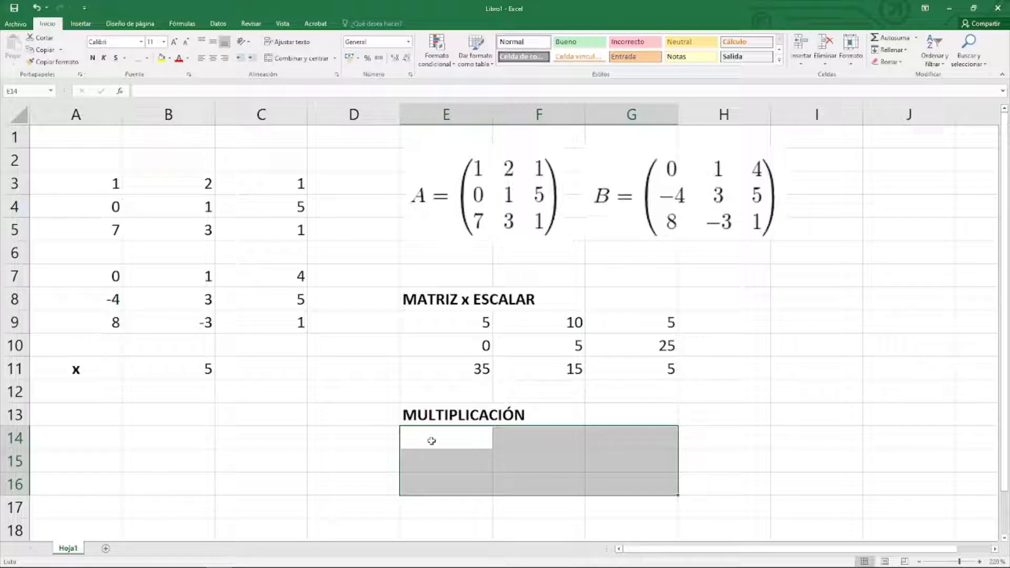
pyautogui.write('=')
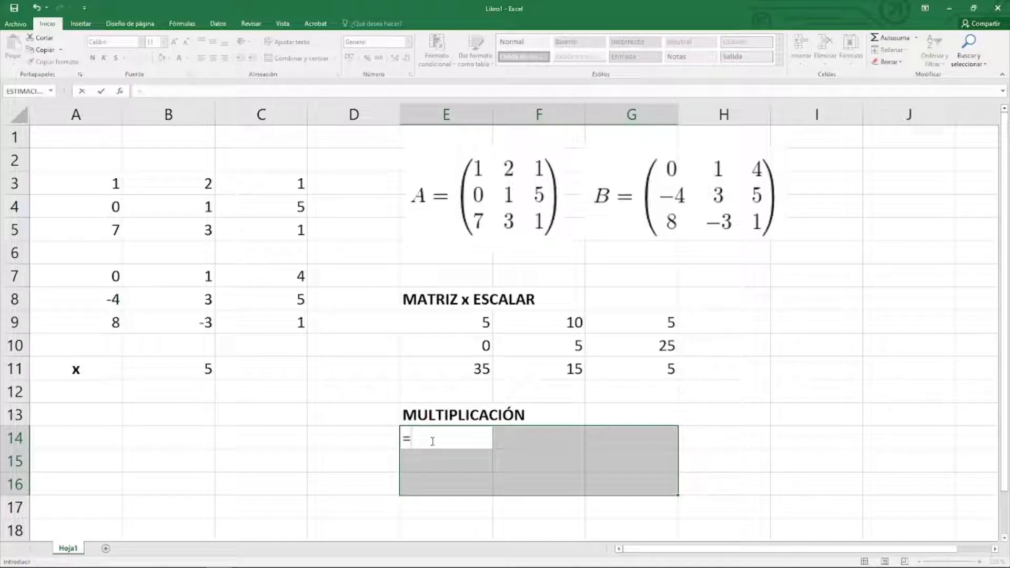
pyautogui.write('MMULT')
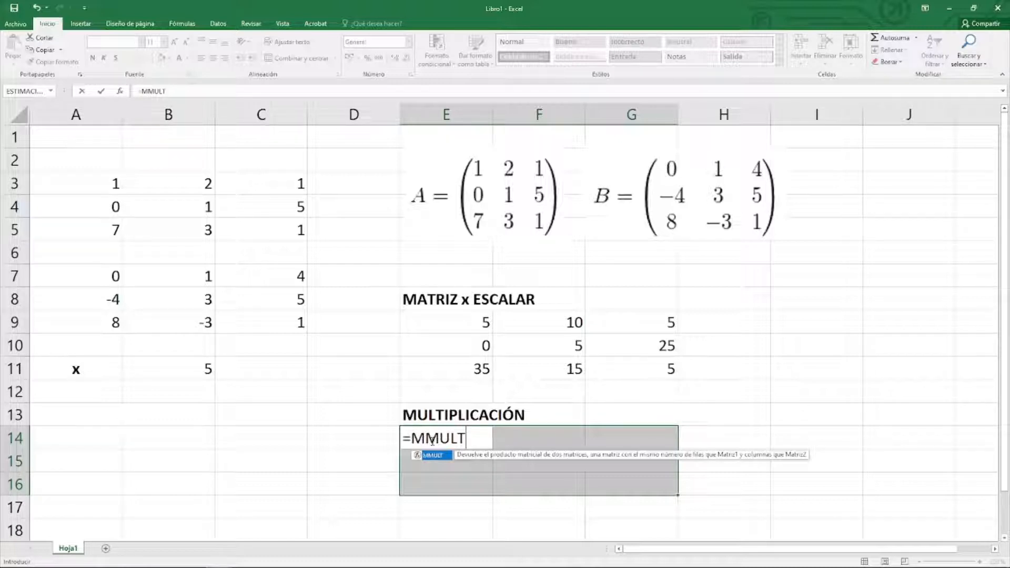
pyautogui.write('(')
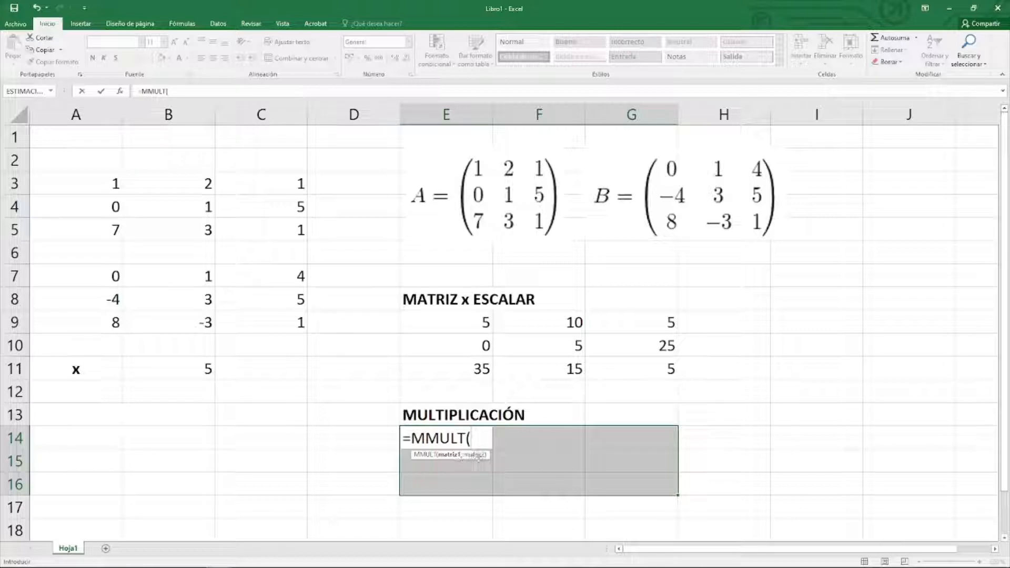
pyautogui.click(90, 178)
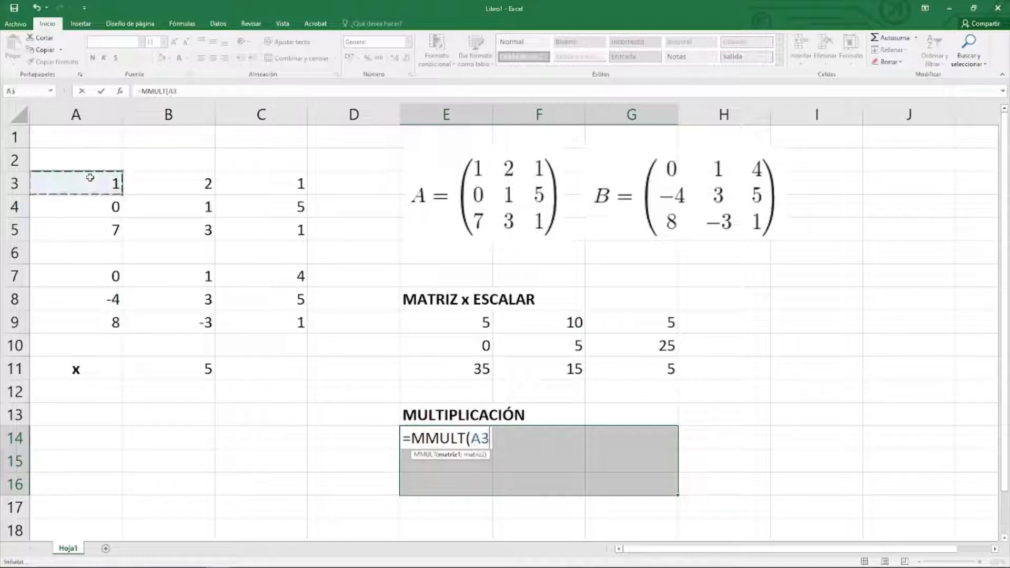
pyautogui.moveTo(90, 178); pyautogui.dragTo(263, 228)
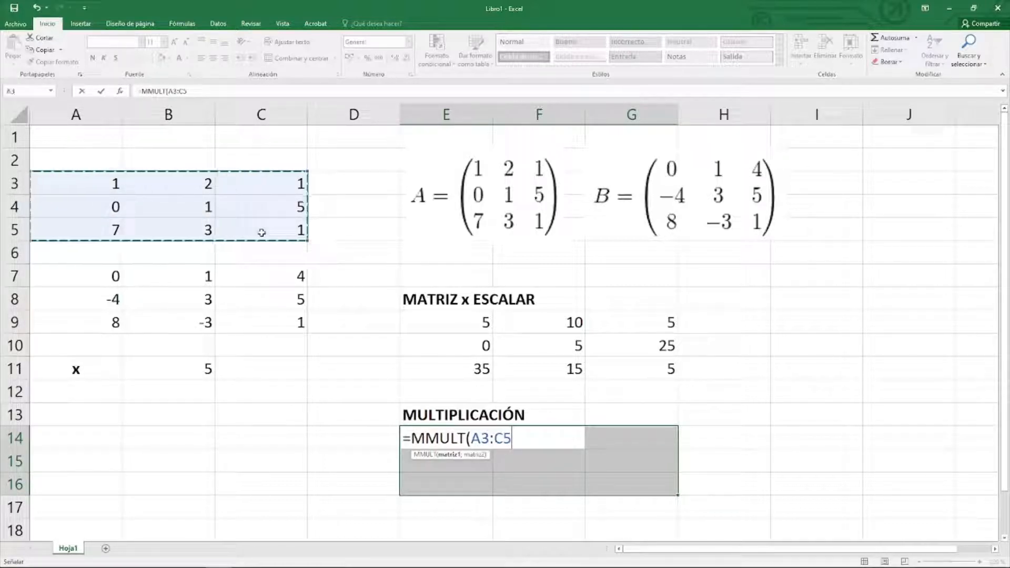
pyautogui.write(';')
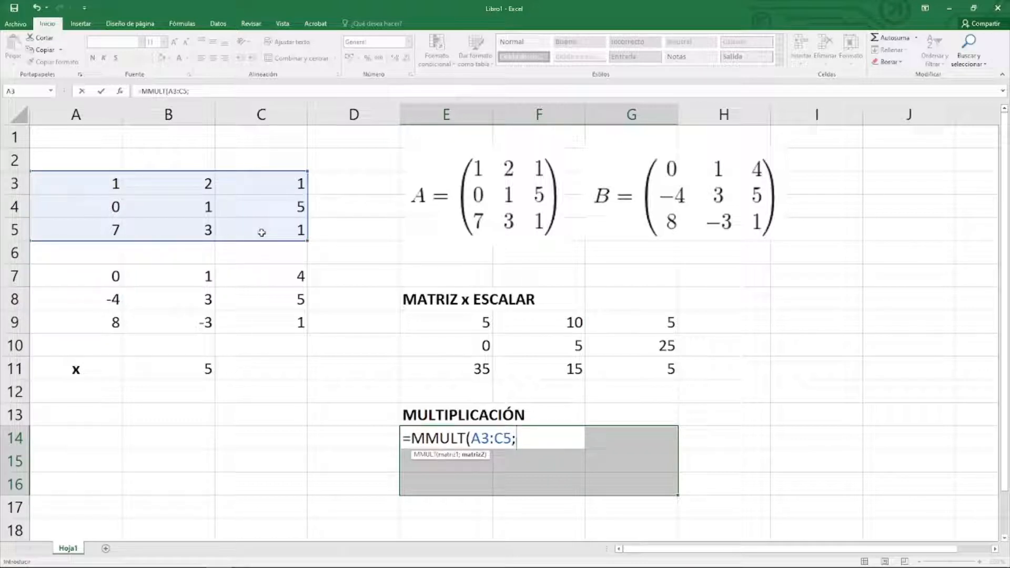
pyautogui.moveTo(97, 274); pyautogui.dragTo(261, 320)
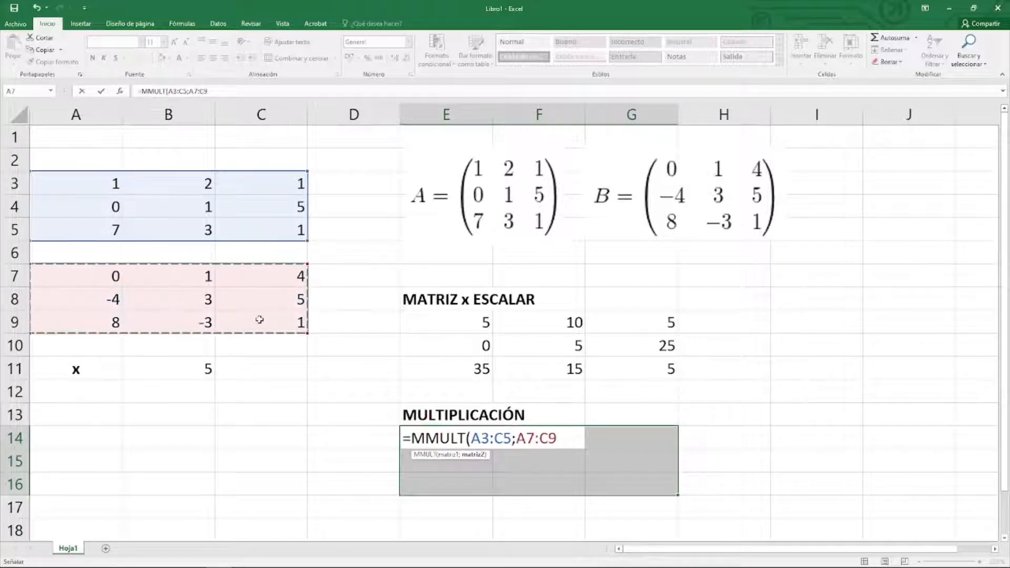
pyautogui.write(')')
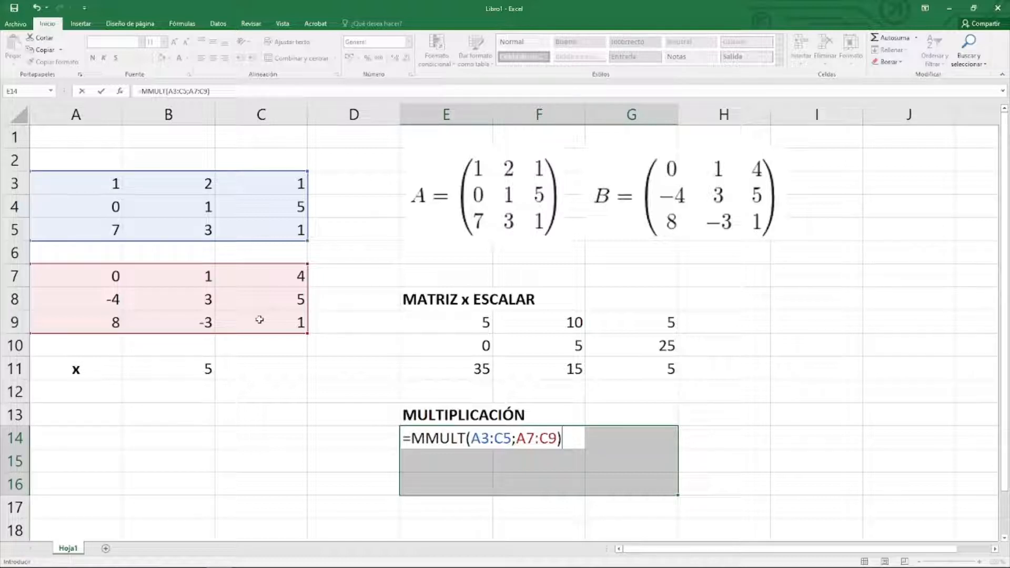
pyautogui.hotkey('ctrl', 'shift', 'Return')
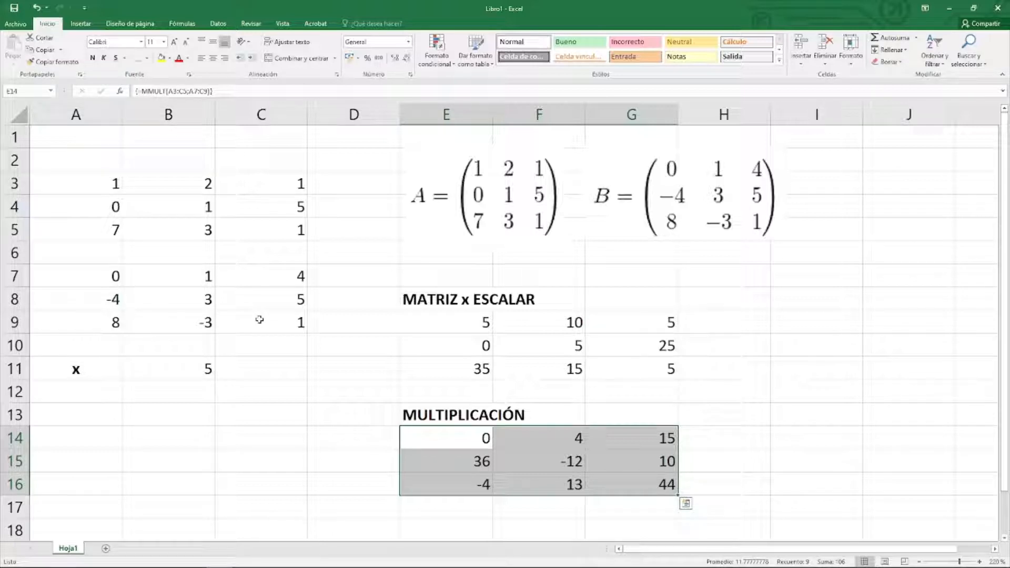
# - Replace the heading in cell E8 with DETERMINANTE and clear the scalar multiplication results from E9:G11
pyautogui.click(432, 299)
pyautogui.write('DETE')
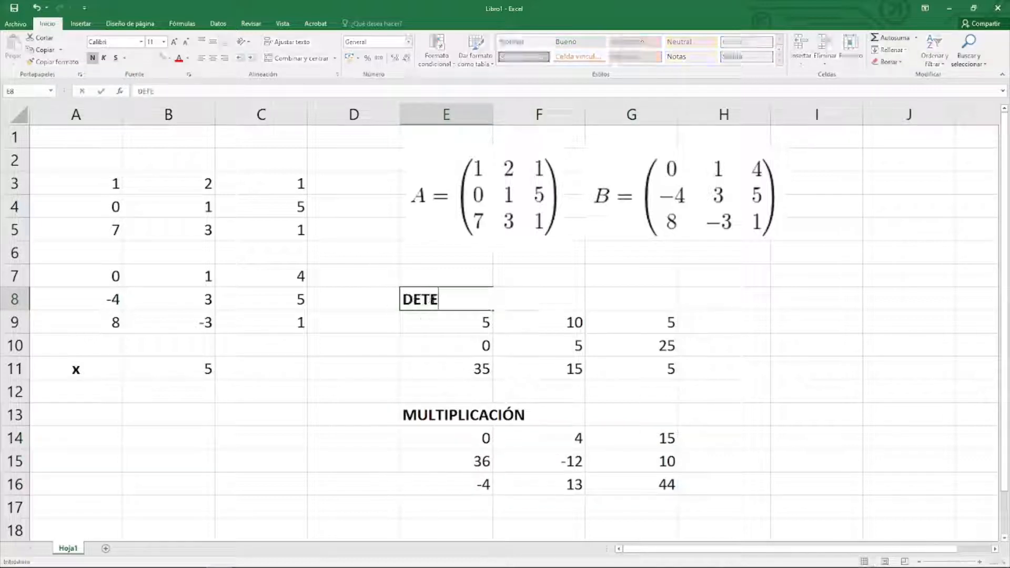
pyautogui.write('RMINANTE')
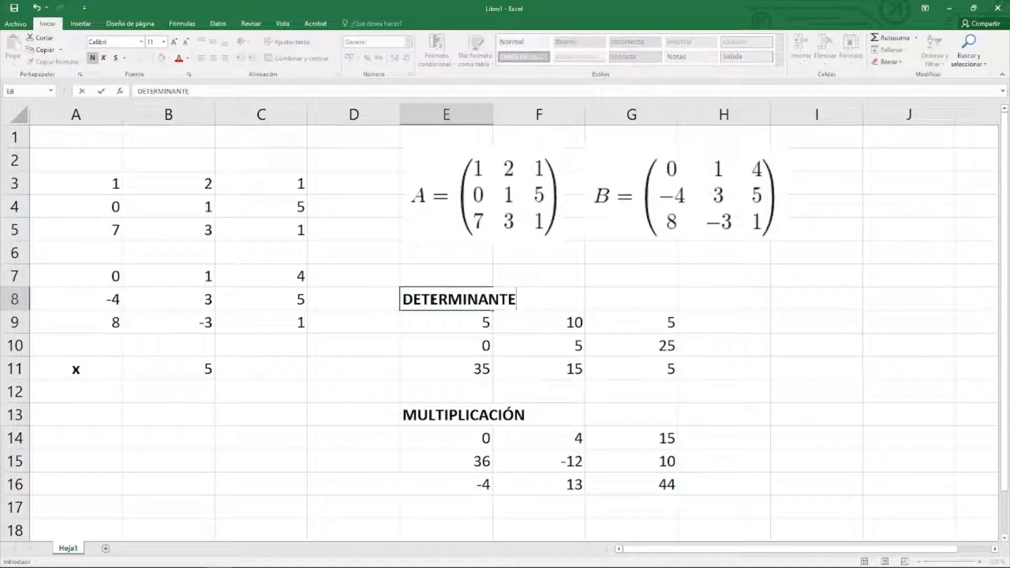
pyautogui.moveTo(435, 323); pyautogui.dragTo(661, 370)
pyautogui.press('Delete')
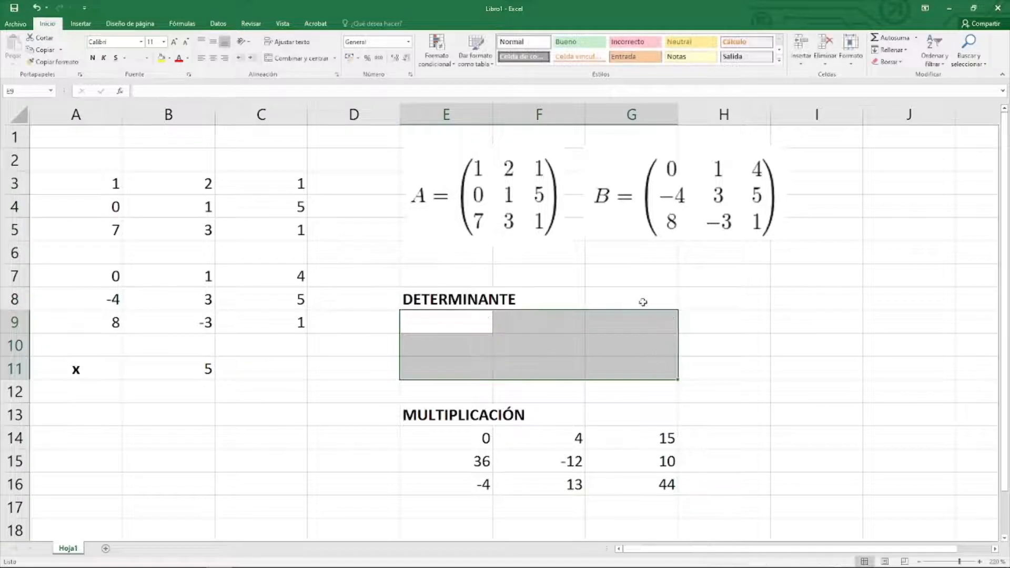
# - Enter =MDETERM(A3:C5) in cell G8 to calculate the determinant of matrix A
pyautogui.click(639, 298)
pyautogui.write('=')
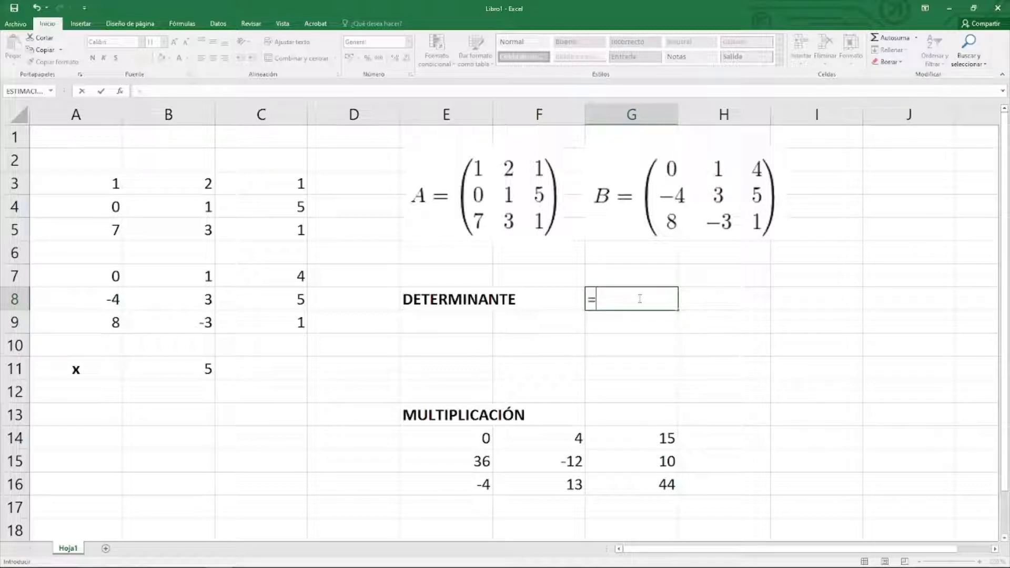
pyautogui.write('MDETERM')
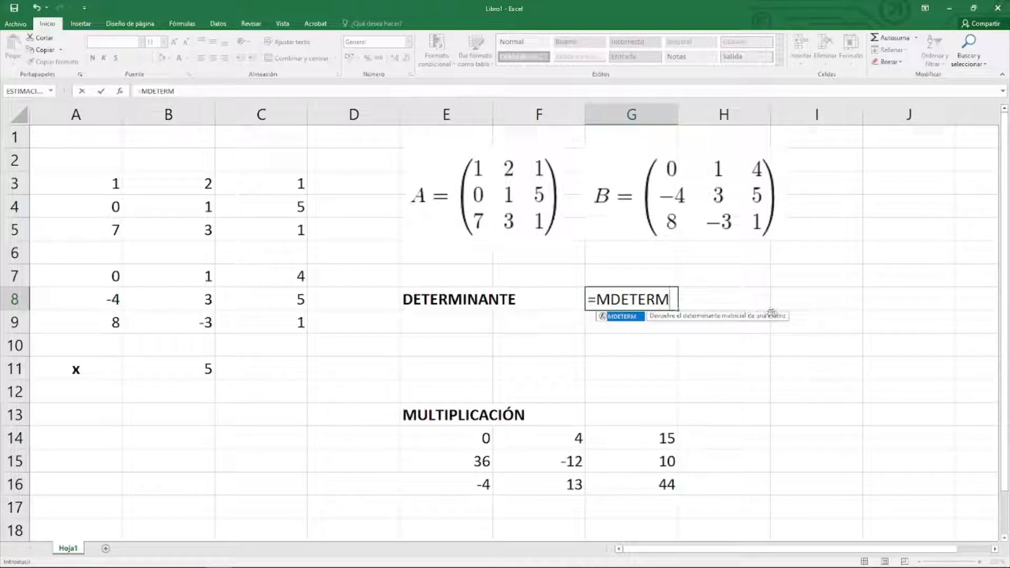
pyautogui.write('(')
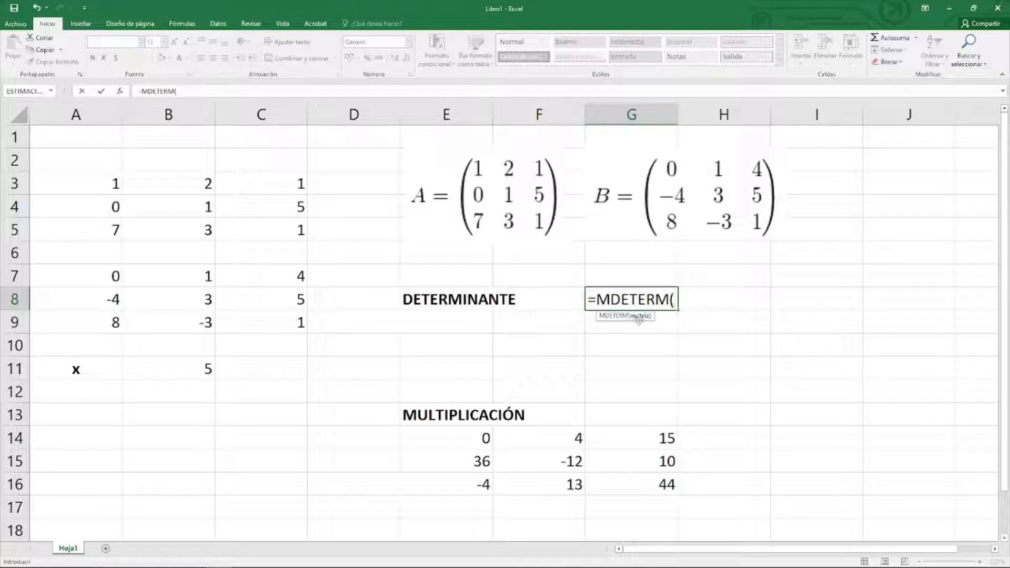
pyautogui.moveTo(68, 182); pyautogui.dragTo(255, 230)
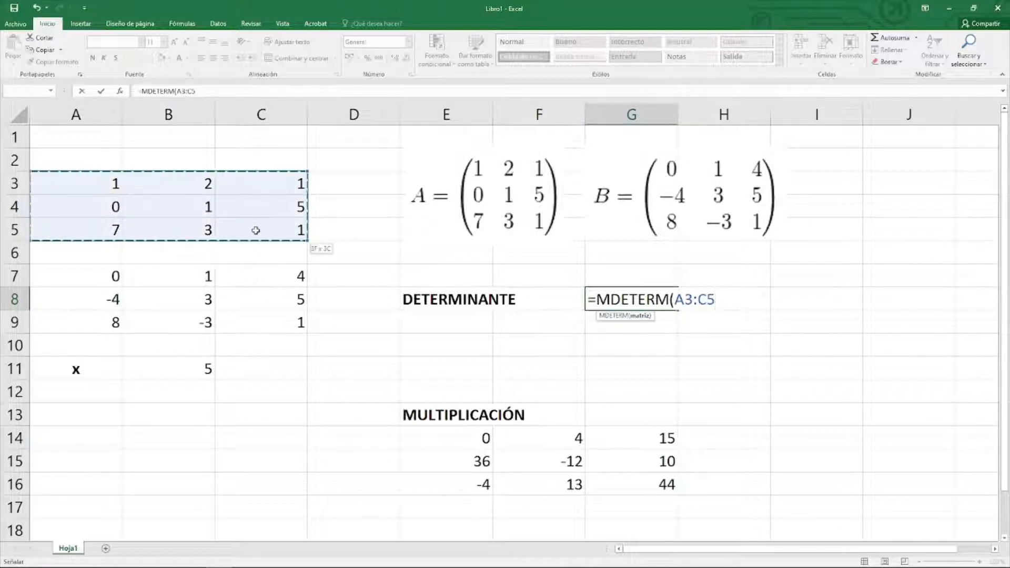
pyautogui.write(')')
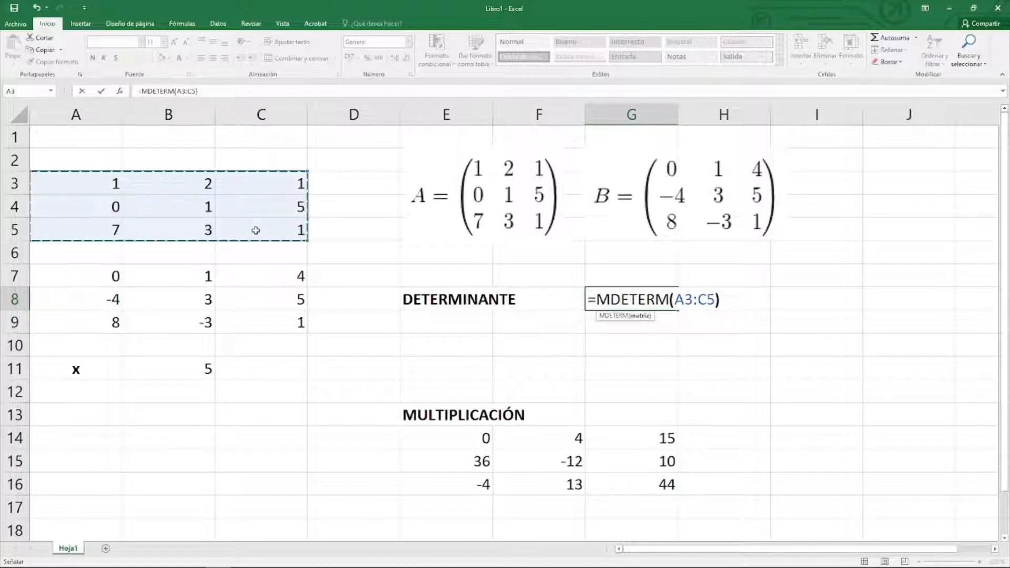
pyautogui.press('Return')
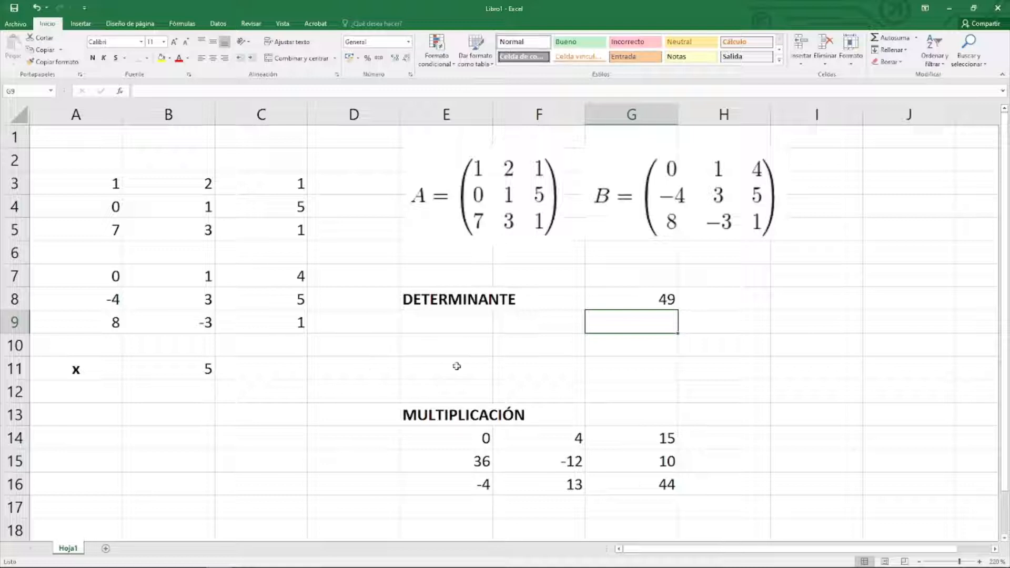
# - Add the heading INVERSA in cell E9 and make it bold
pyautogui.click(468, 318)
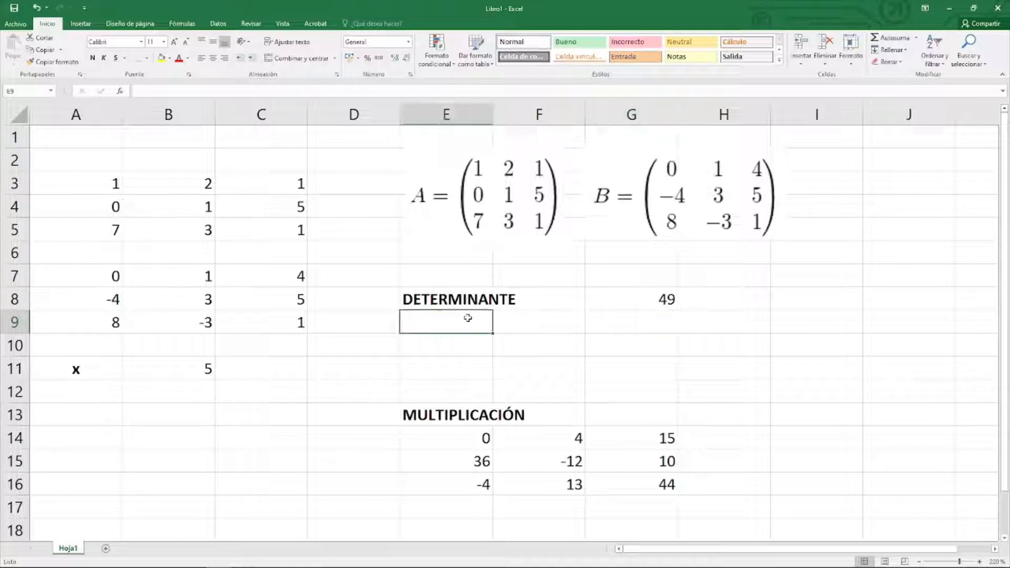
pyautogui.write('INVERTA')
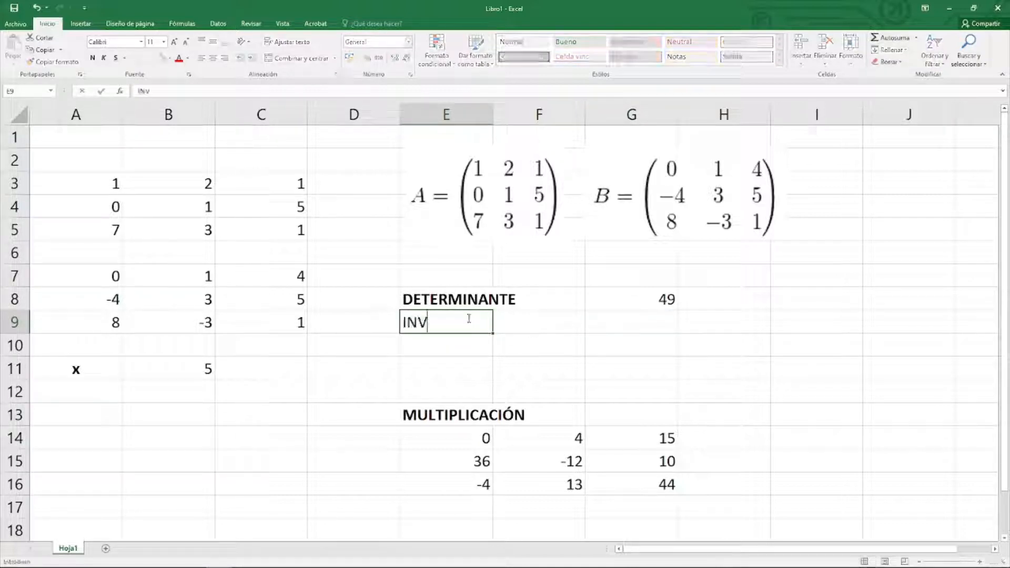
pyautogui.press('BackSpace')
pyautogui.press('BackSpace')
pyautogui.write('SA')
pyautogui.press('Return')
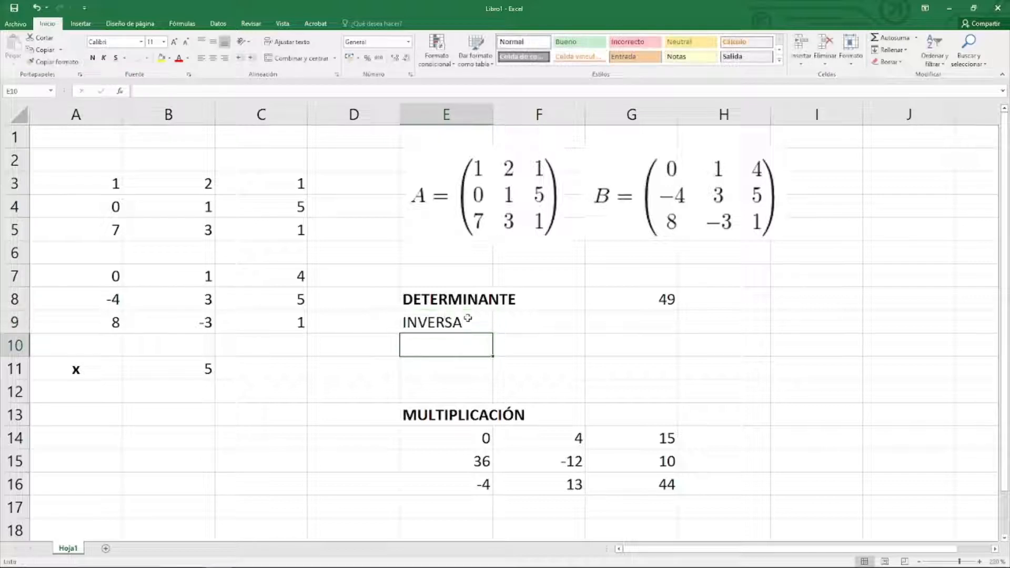
pyautogui.click(469, 319)
pyautogui.click(93, 57)
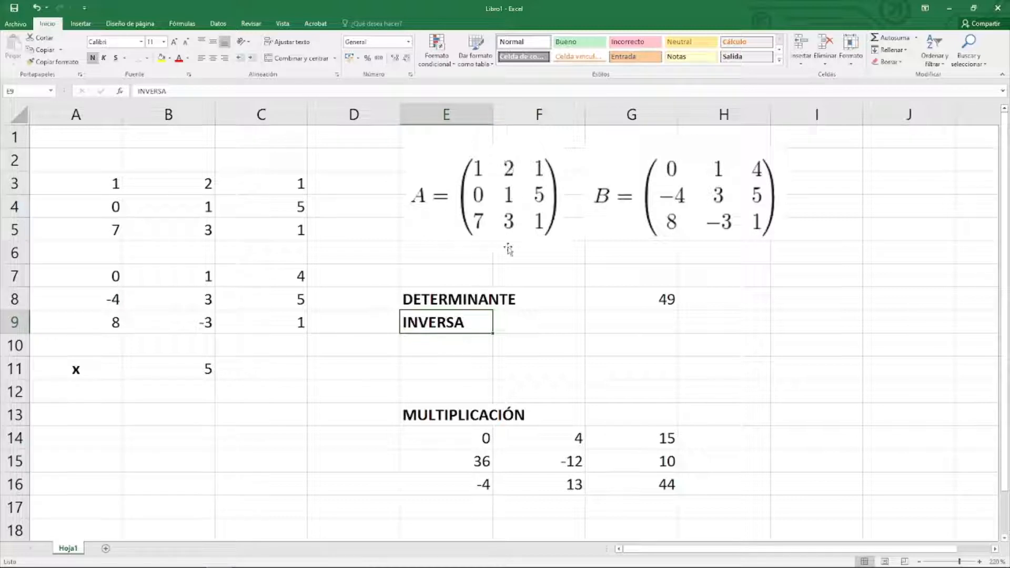
# - Enter =MINVERSA(A3:C5) as an array formula across E10:G12 to calculate the inverse of matrix A
pyautogui.moveTo(442, 340); pyautogui.dragTo(620, 389)
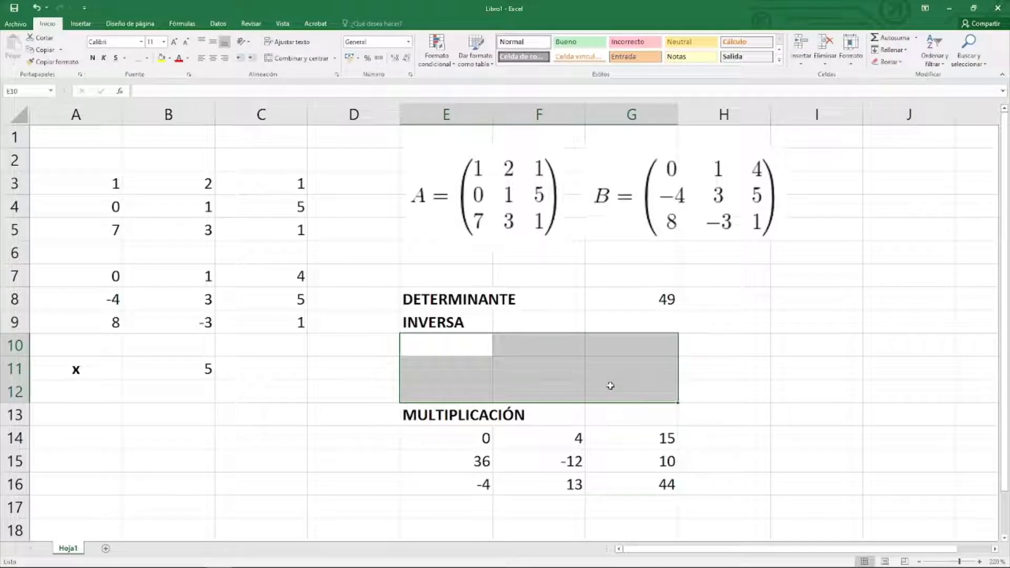
pyautogui.write('=')
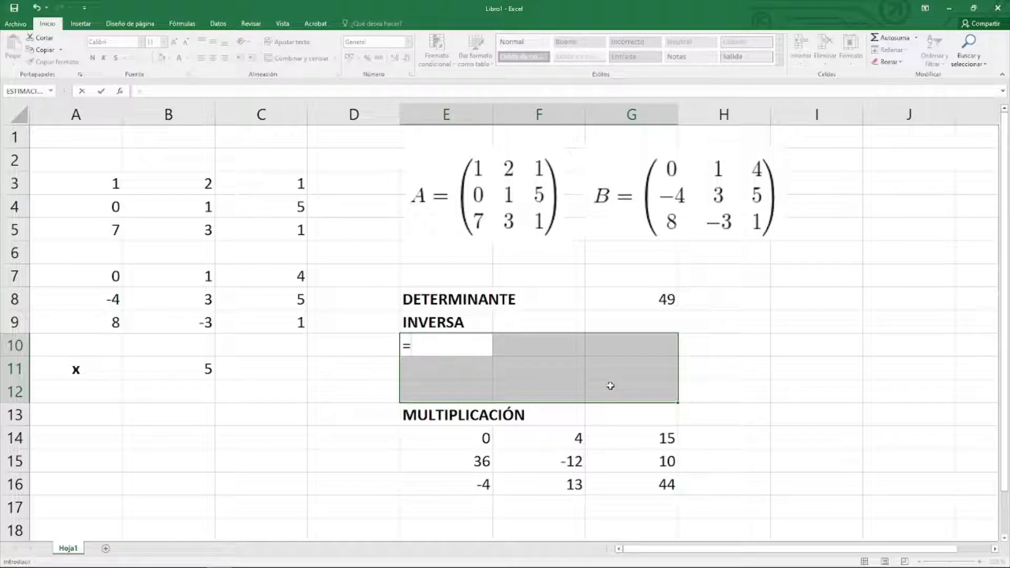
pyautogui.write('MINVER')
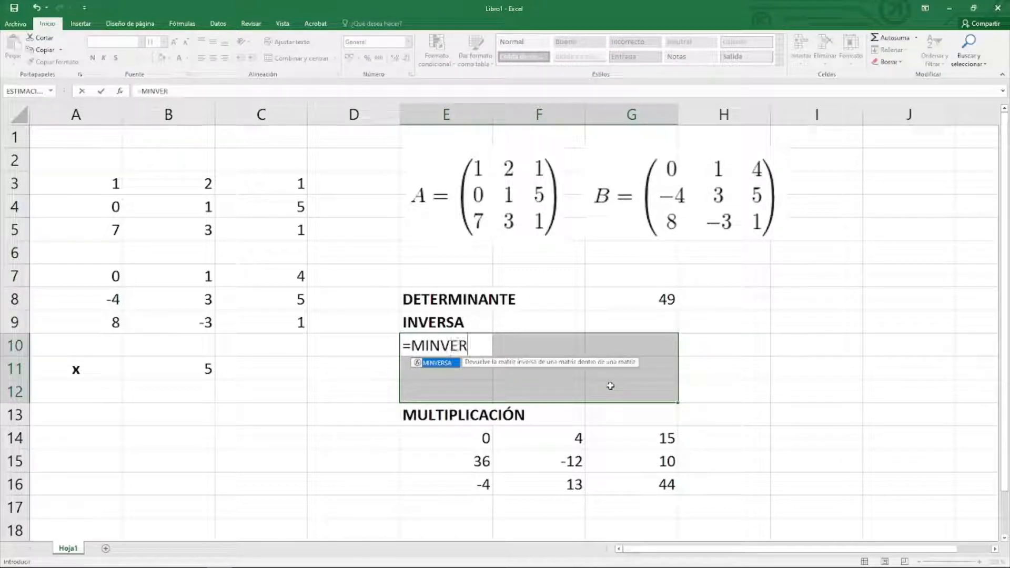
pyautogui.write('SA(')
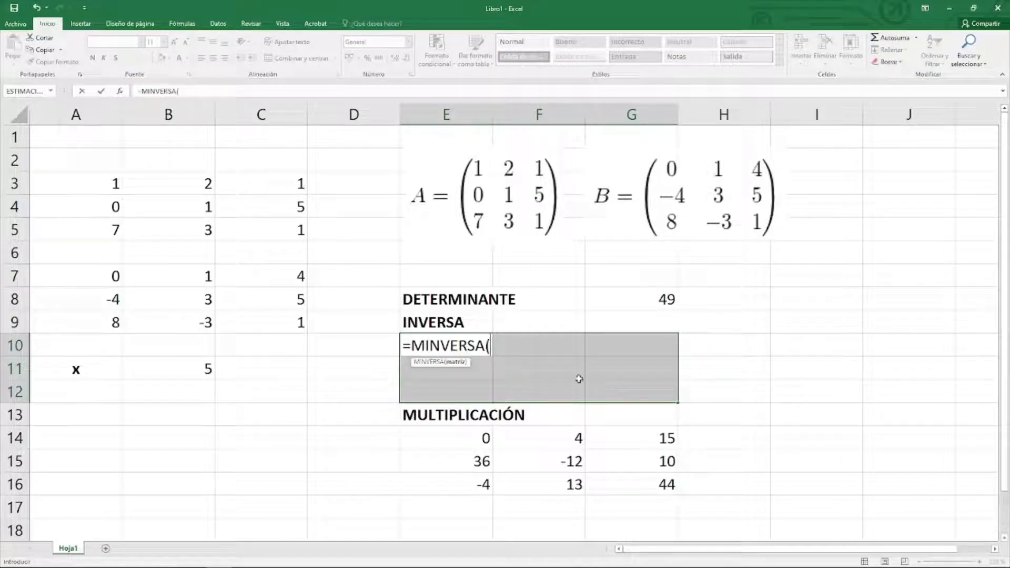
pyautogui.moveTo(78, 179); pyautogui.dragTo(269, 221)
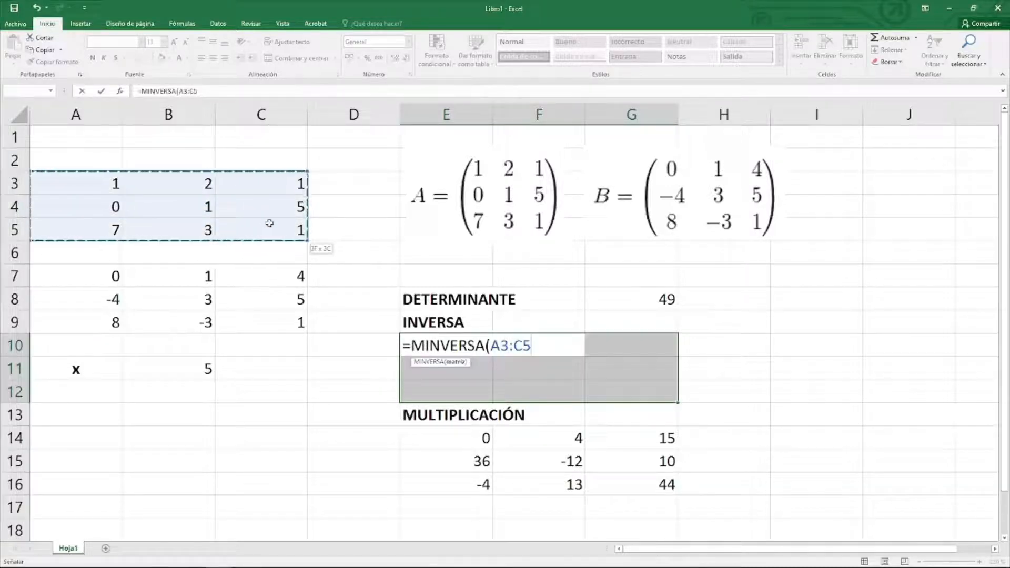
pyautogui.write(')')
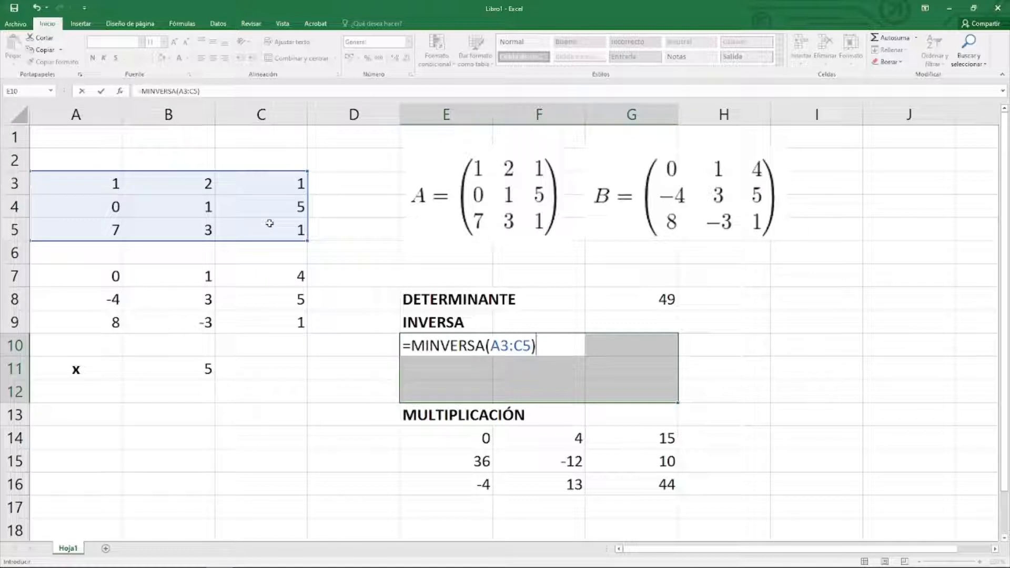
pyautogui.hotkey('ctrl', 'shift', 'Return')
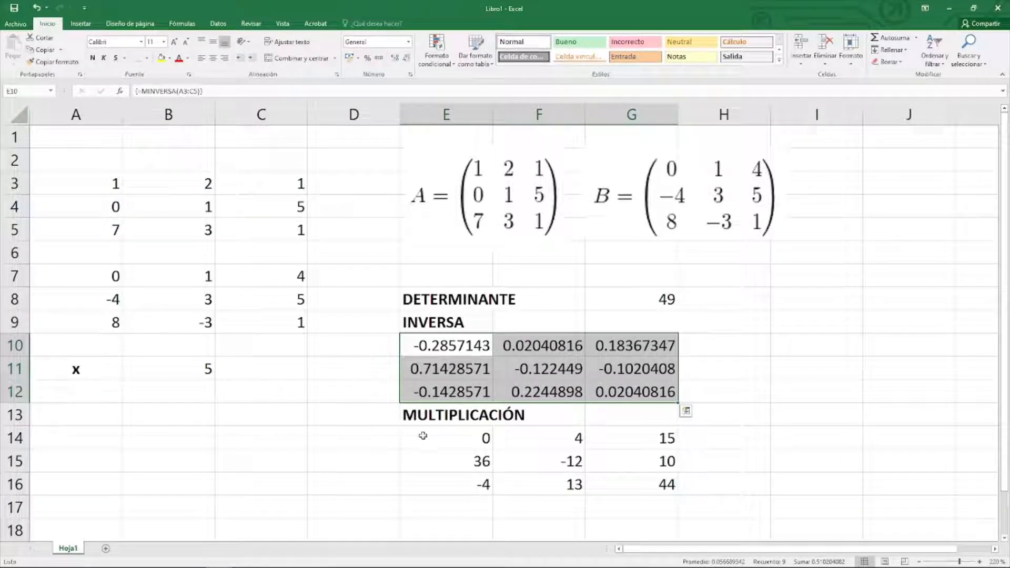
# - Replace the MULTIPLICACIÓN heading in cell E13 with TRASPUESTA and clear the product results from E14:G16
pyautogui.click(430, 420)
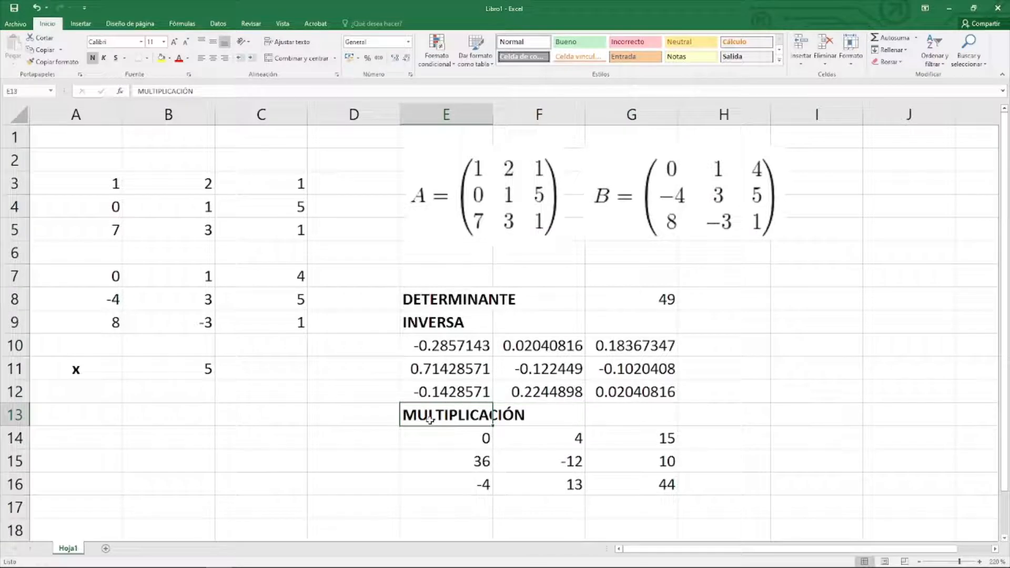
pyautogui.write('TR')
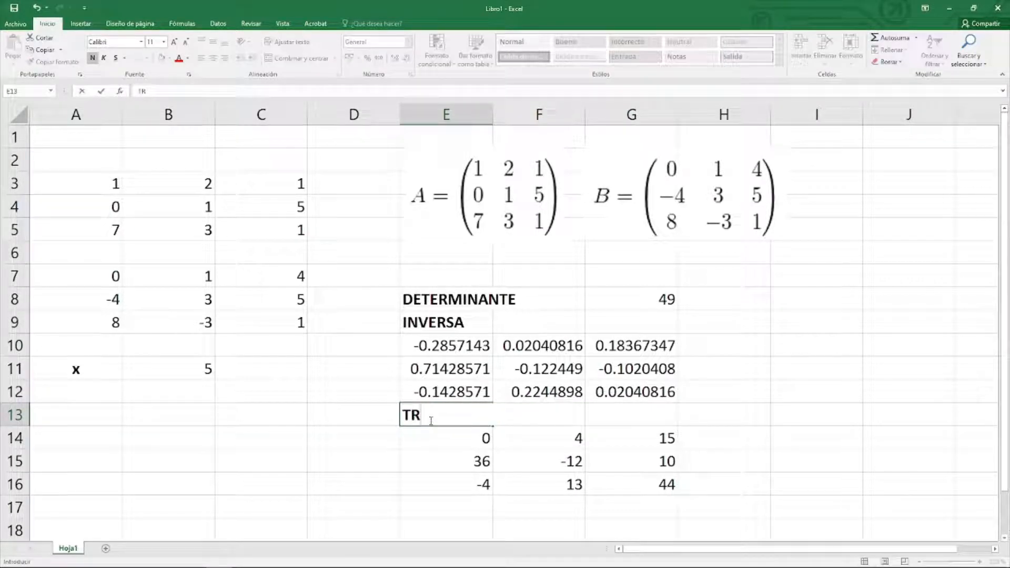
pyautogui.write('ASPUESTA')
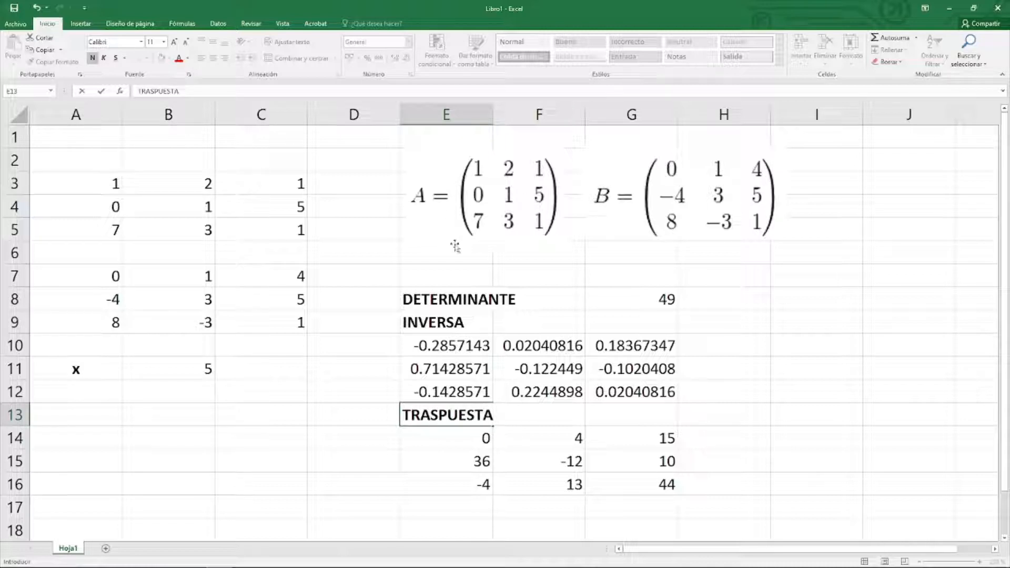
pyautogui.moveTo(475, 438); pyautogui.dragTo(619, 481)
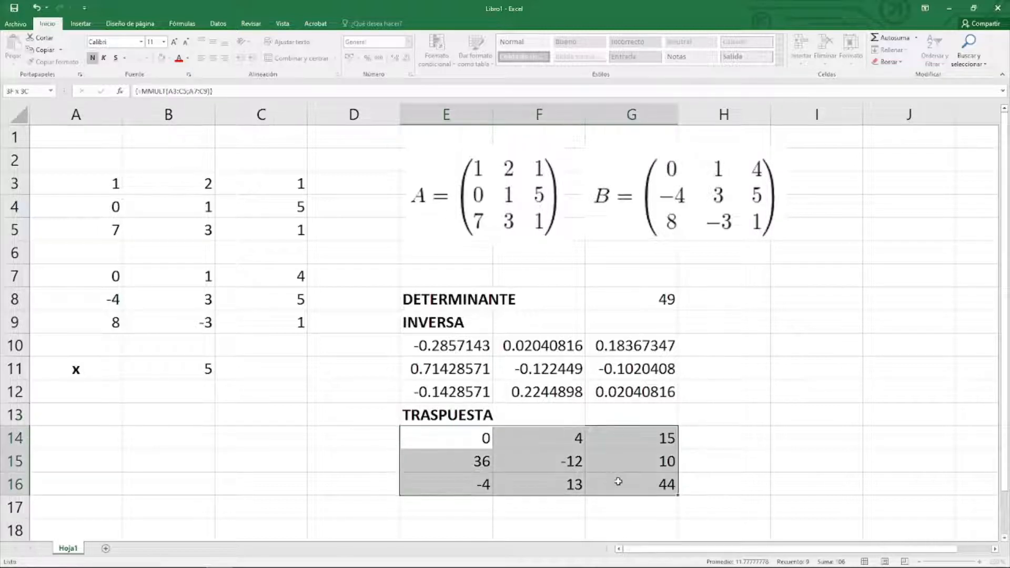
pyautogui.press('Delete')
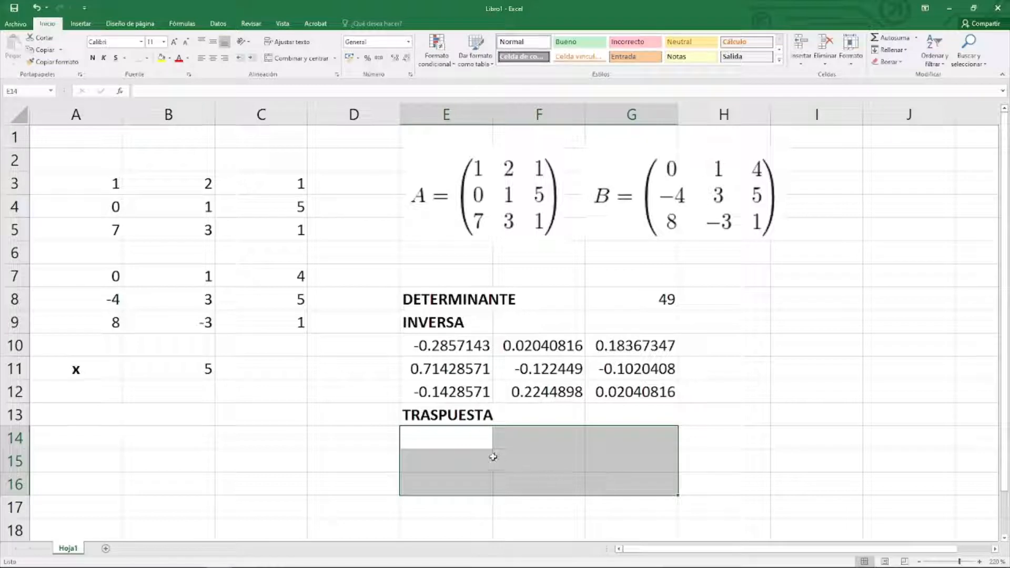
# - Enter =TRANSPONER(A3:C5) as an array formula across E14:G16 to transpose matrix A
pyautogui.moveTo(459, 438); pyautogui.dragTo(616, 480)
pyautogui.write('=')
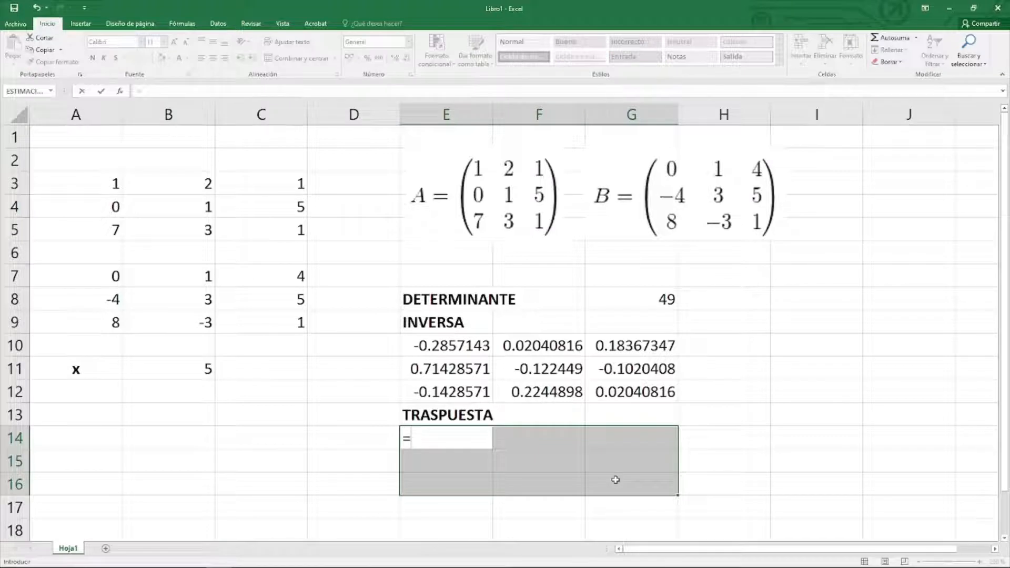
pyautogui.write('TRANSPONER')
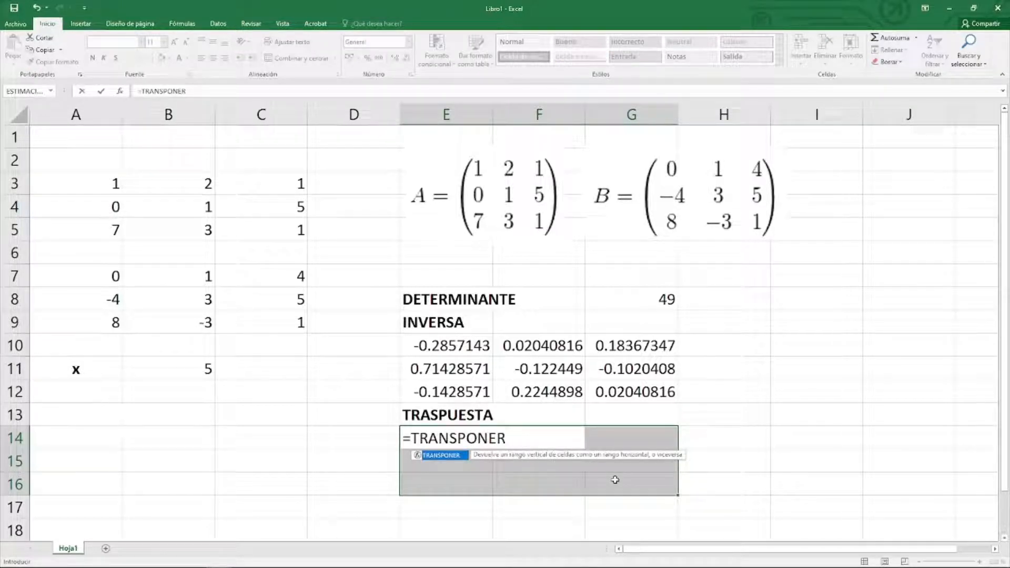
pyautogui.write('(')
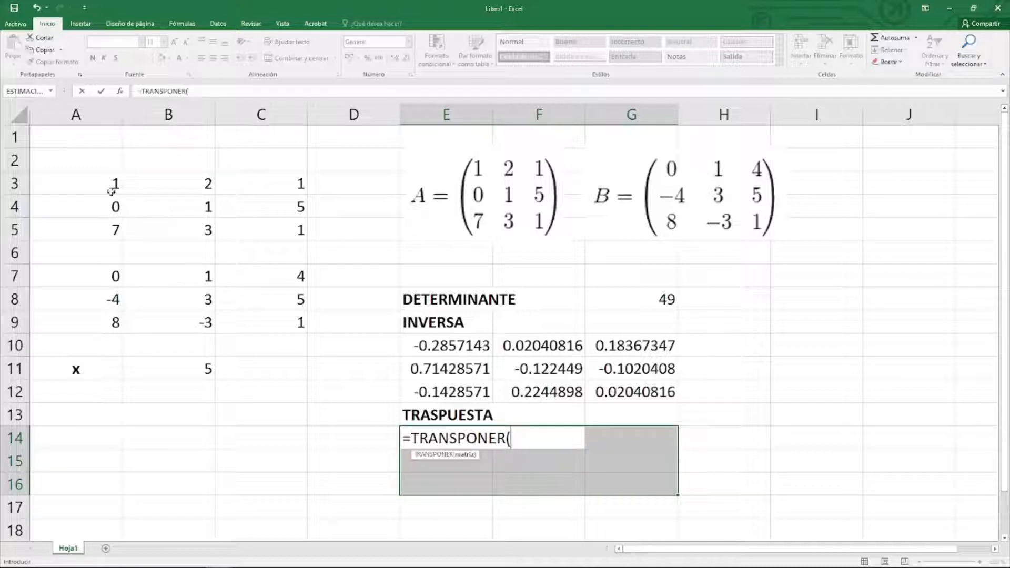
pyautogui.moveTo(93, 175); pyautogui.dragTo(270, 220)
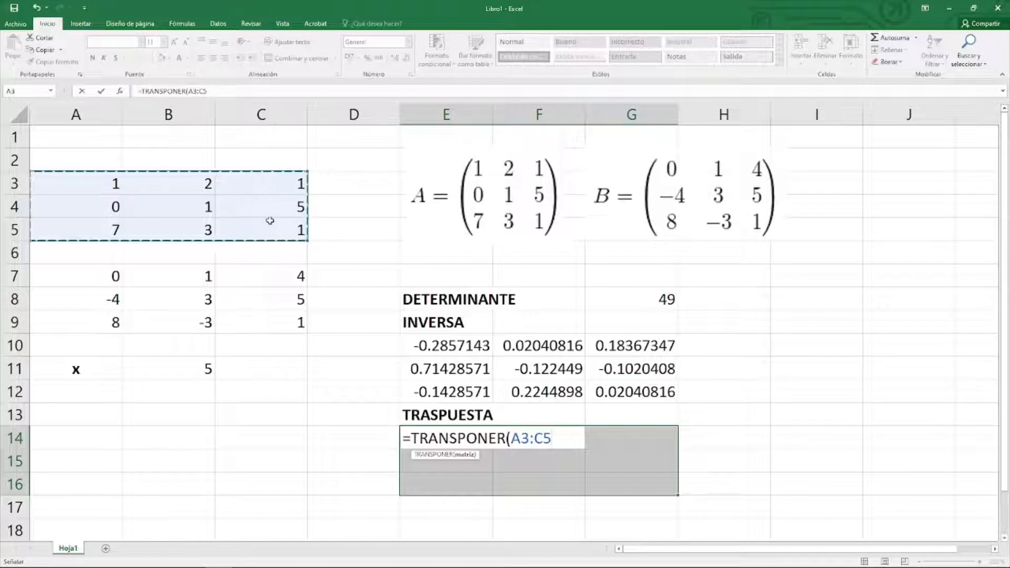
pyautogui.write(')')
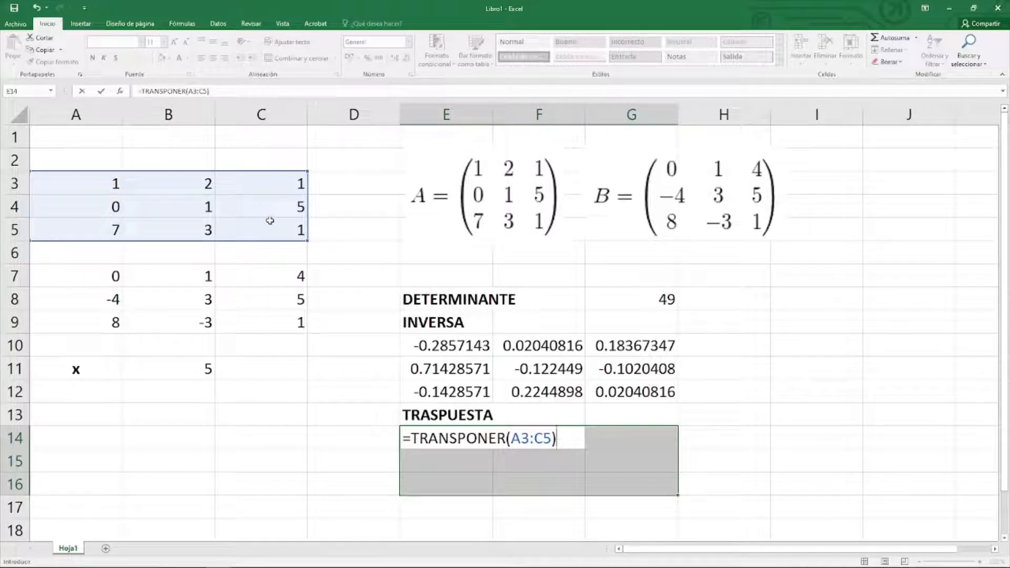
pyautogui.hotkey('ctrl', 'shift', 'Return')
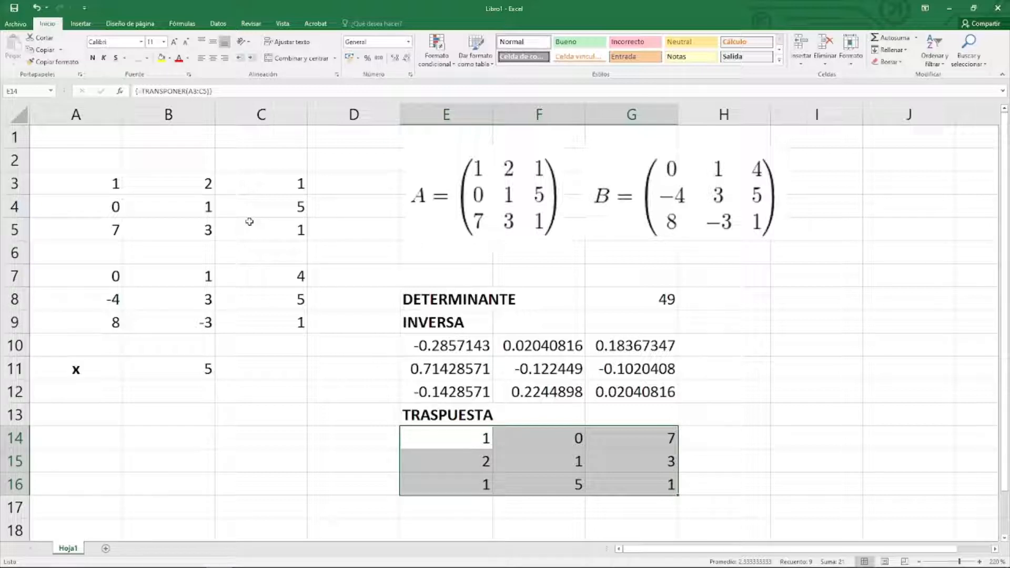
pyautogui.moveTo(82, 169); pyautogui.dragTo(264, 223)
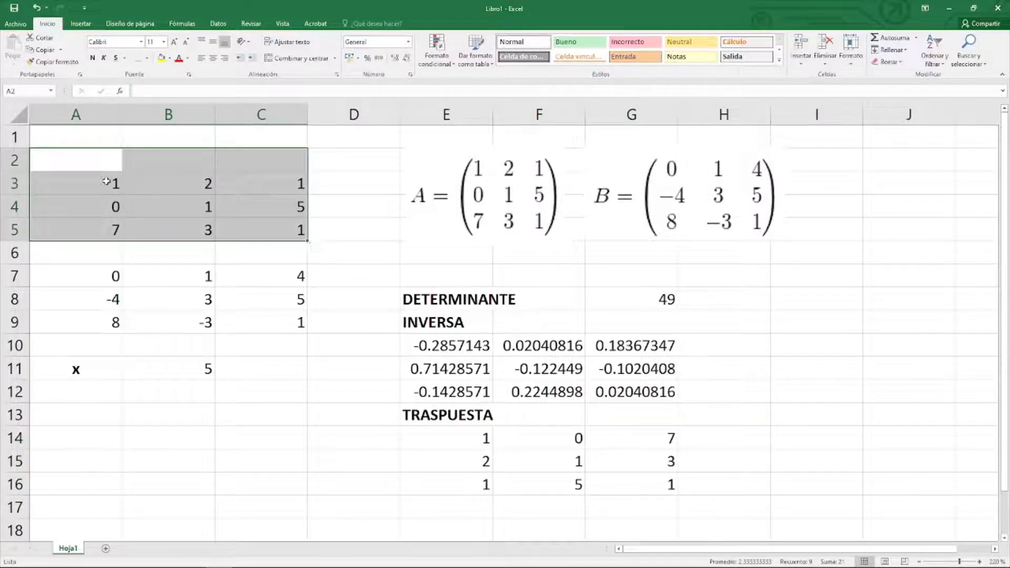
pyautogui.moveTo(106, 181); pyautogui.dragTo(298, 230)
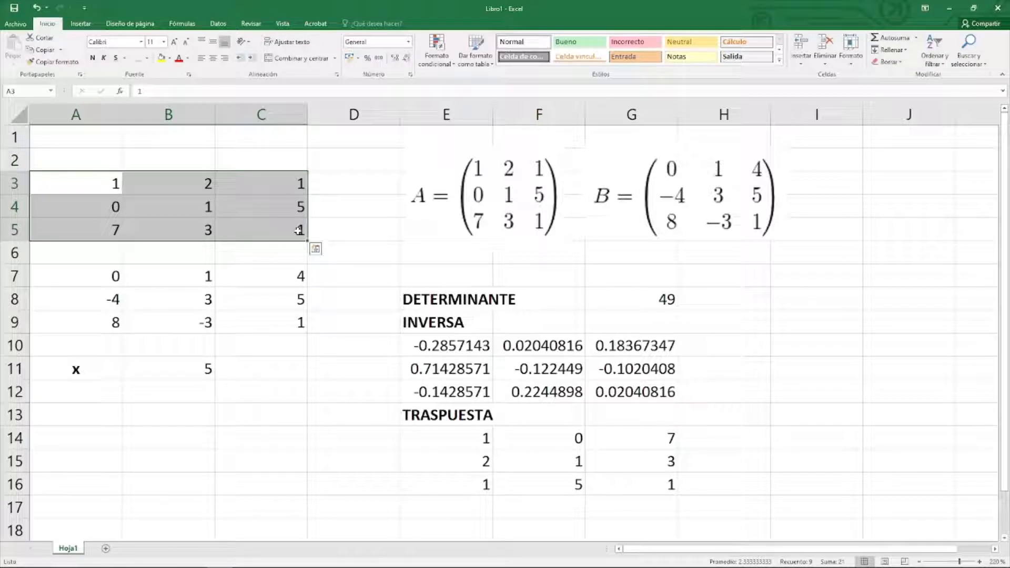
pyautogui.click(369, 268)
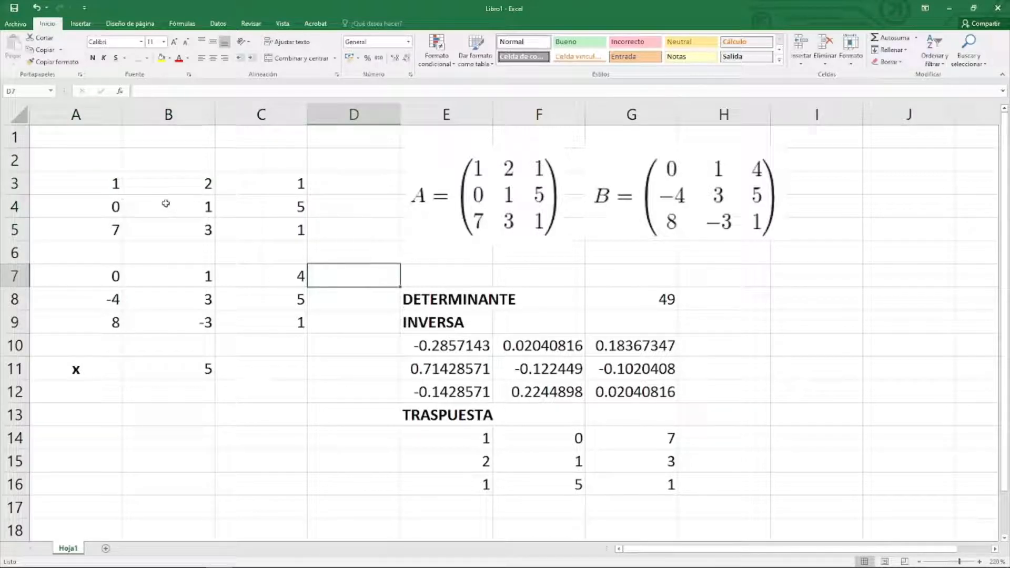
pyautogui.click(93, 181)
pyautogui.moveTo(93, 181); pyautogui.dragTo(272, 220)
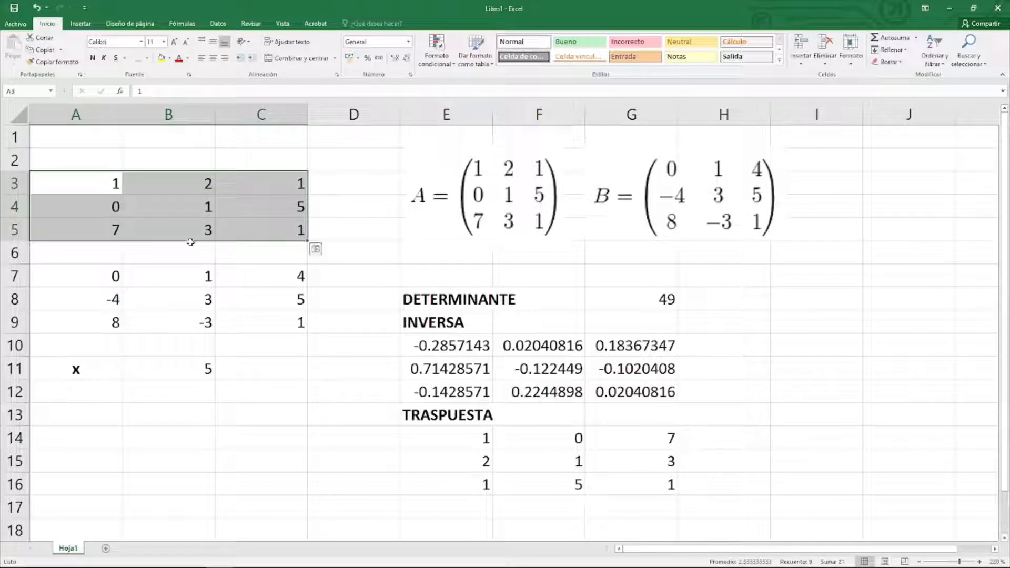
# - Name the range A3:C5 holding matrix A as MatA
pyautogui.click(11, 91)
pyautogui.write('MatA')
pyautogui.press('Return')
pyautogui.click(257, 256)
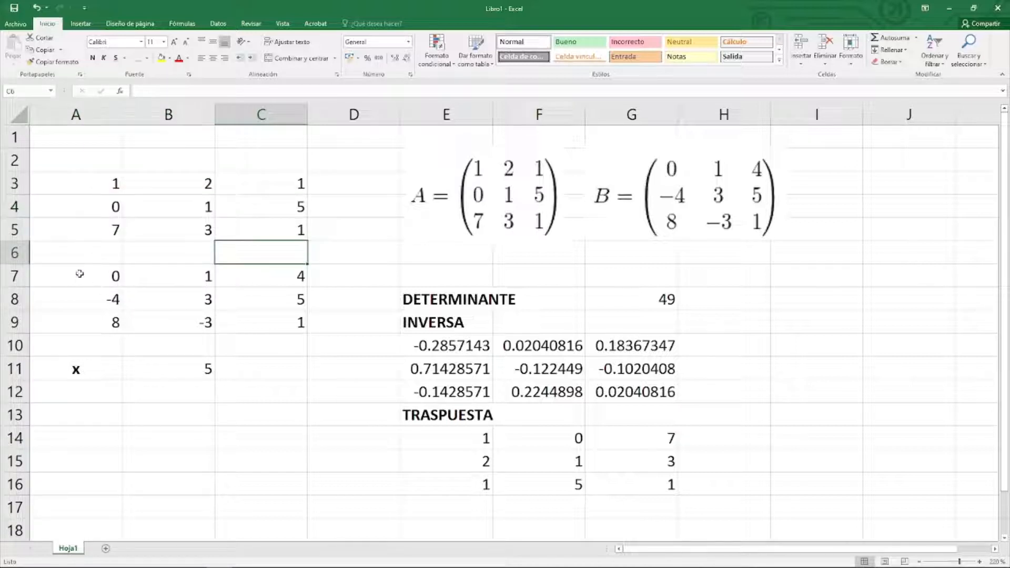
# - Name the range A7:C9 holding matrix B as MatB
pyautogui.moveTo(79, 273); pyautogui.dragTo(276, 322)
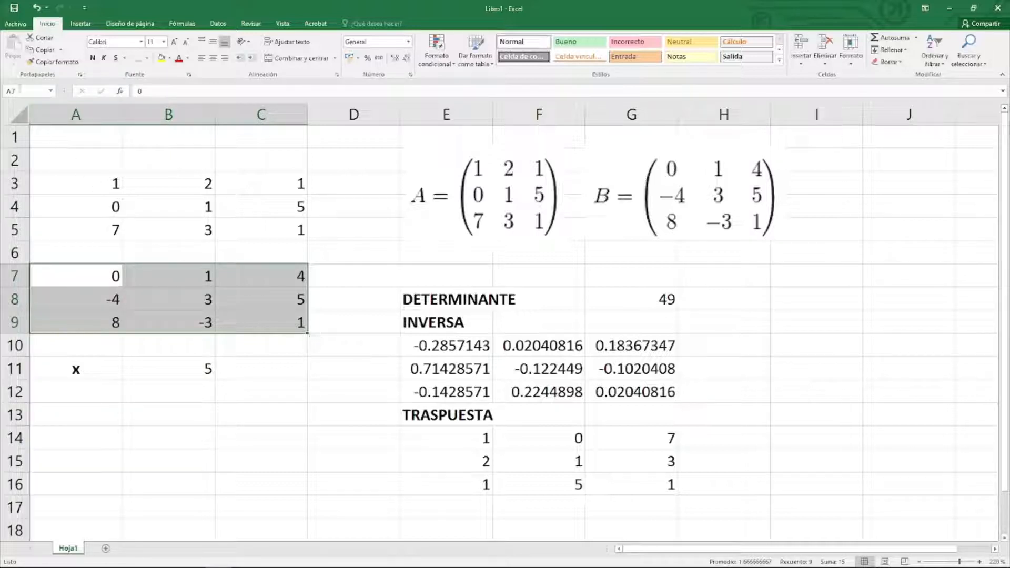
pyautogui.click(20, 90)
pyautogui.write('MatB')
pyautogui.press('Return')
# - Go to the named ranges MatA and MatB in turn to check which cells each one covers
pyautogui.click(51, 91)
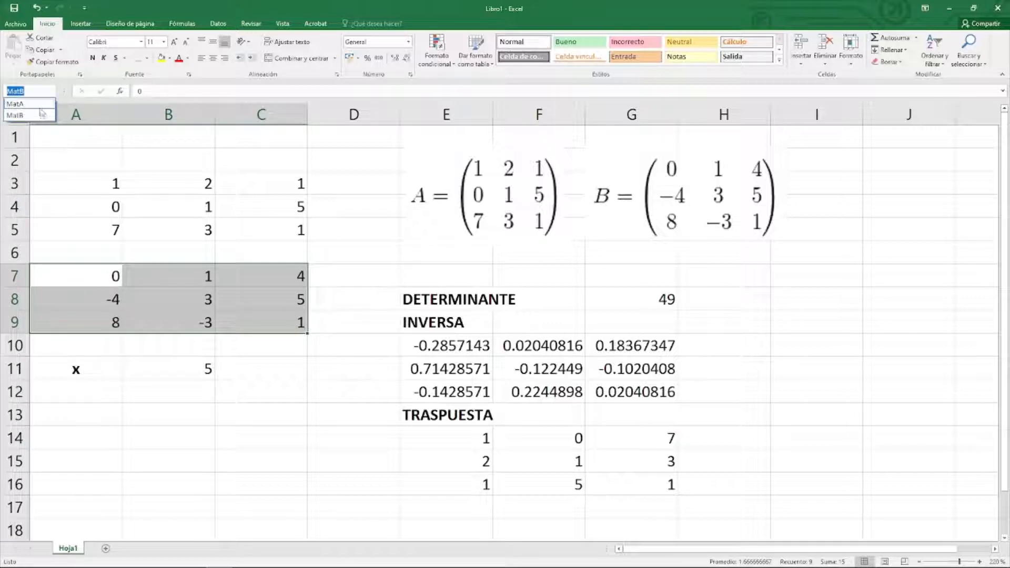
pyautogui.click(47, 104)
pyautogui.click(51, 91)
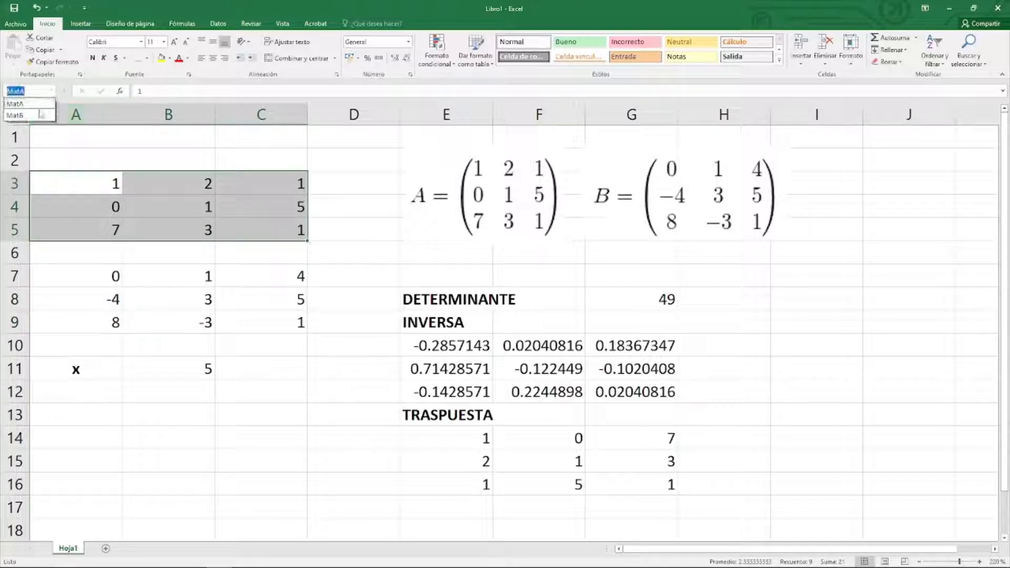
pyautogui.click(37, 112)
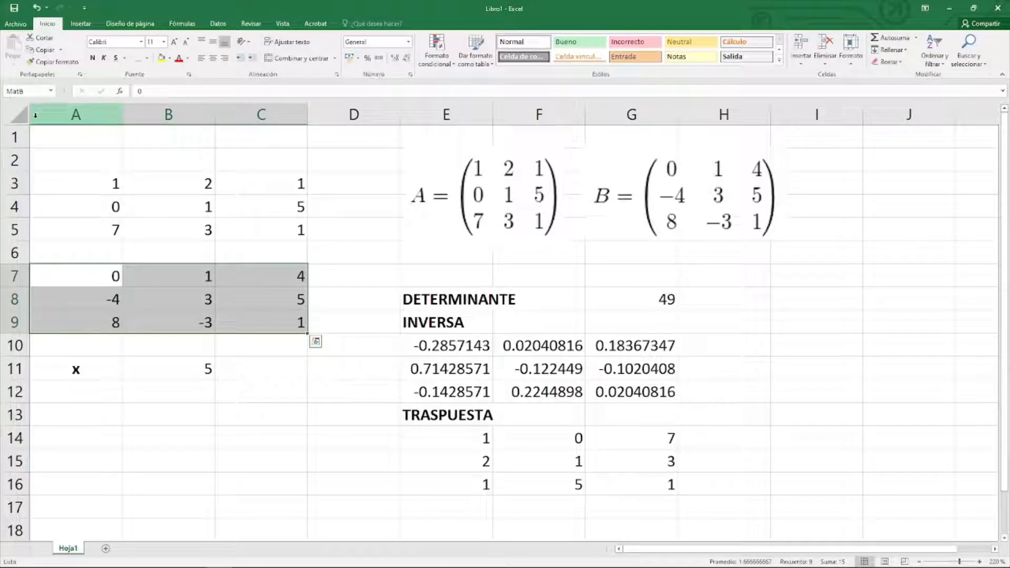
# - Enter =MMULT(MatA;MatB) as an array formula across A13:C15 to multiply matrices A and B by name
pyautogui.click(100, 414)
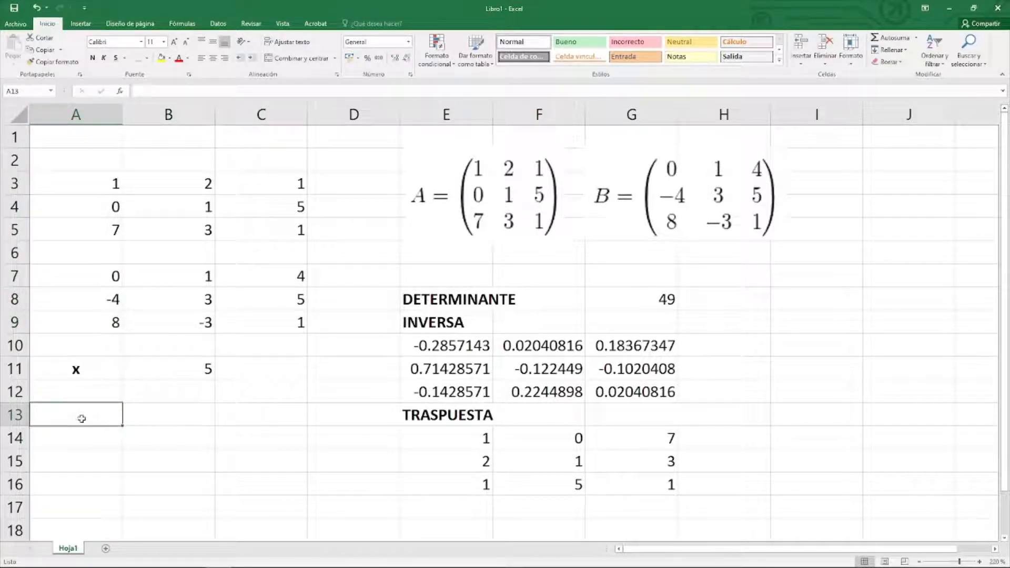
pyautogui.moveTo(81, 418); pyautogui.dragTo(242, 455)
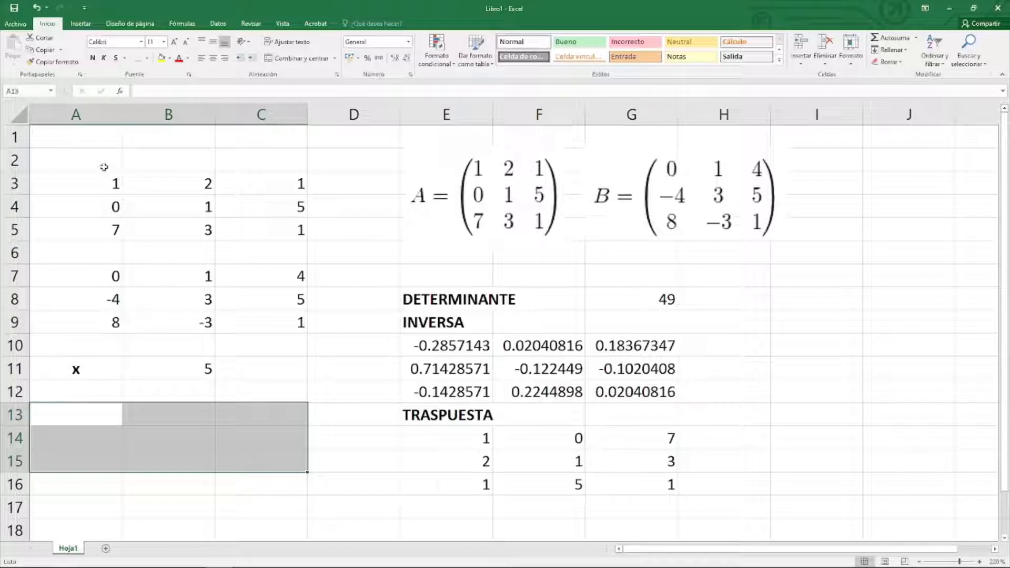
pyautogui.write('=')
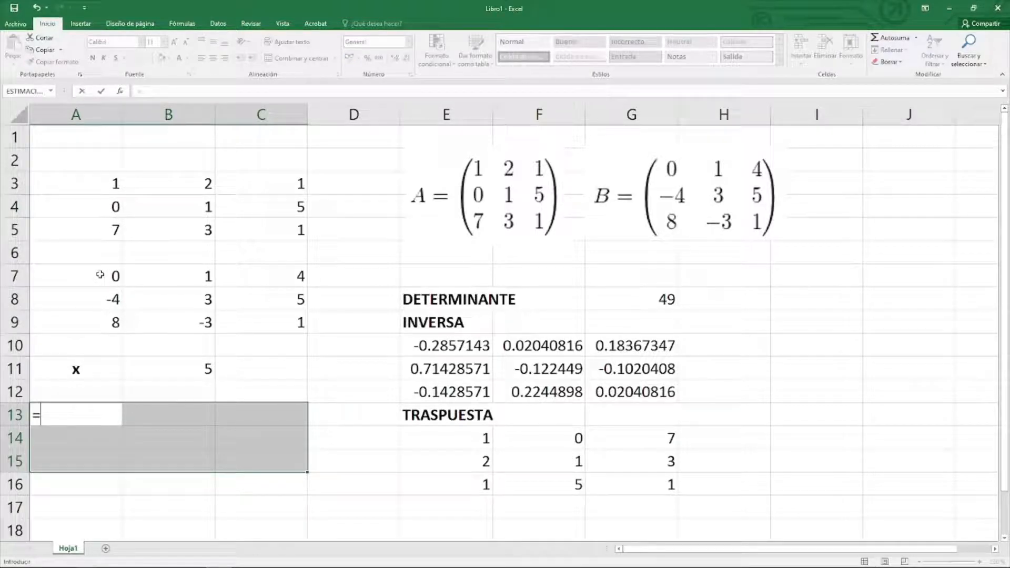
pyautogui.write('MMU')
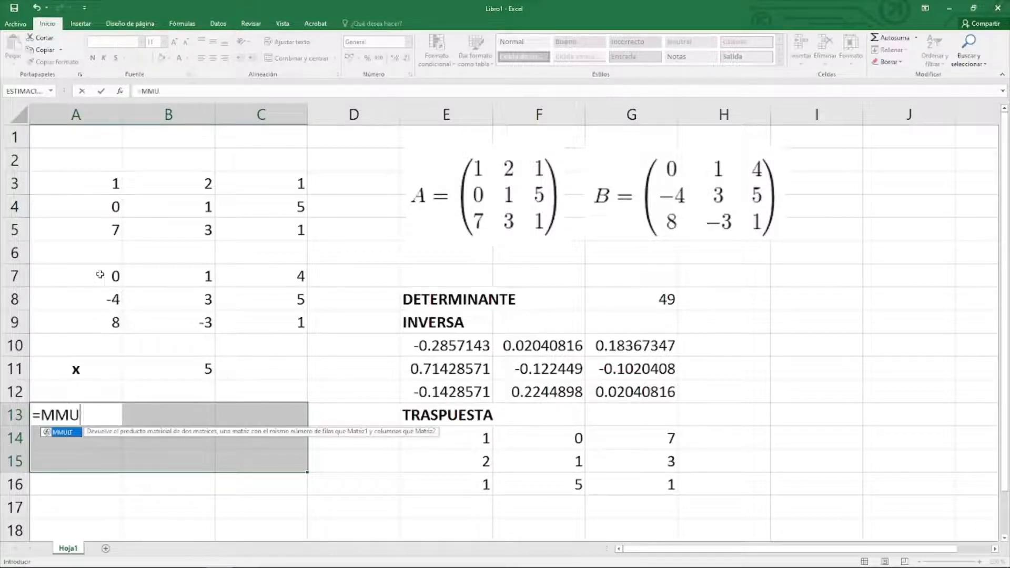
pyautogui.write('LT(')
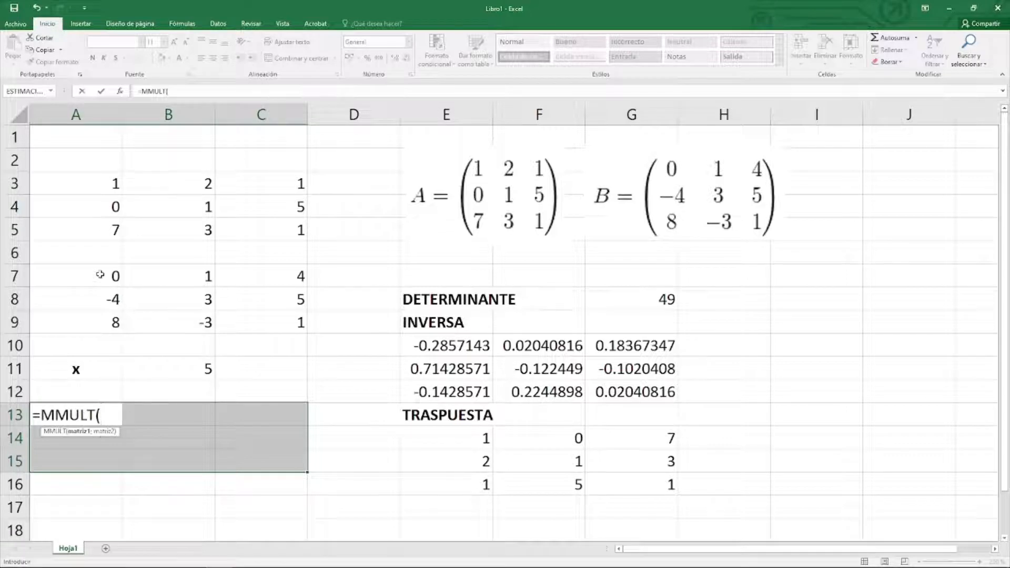
pyautogui.write('MatA')
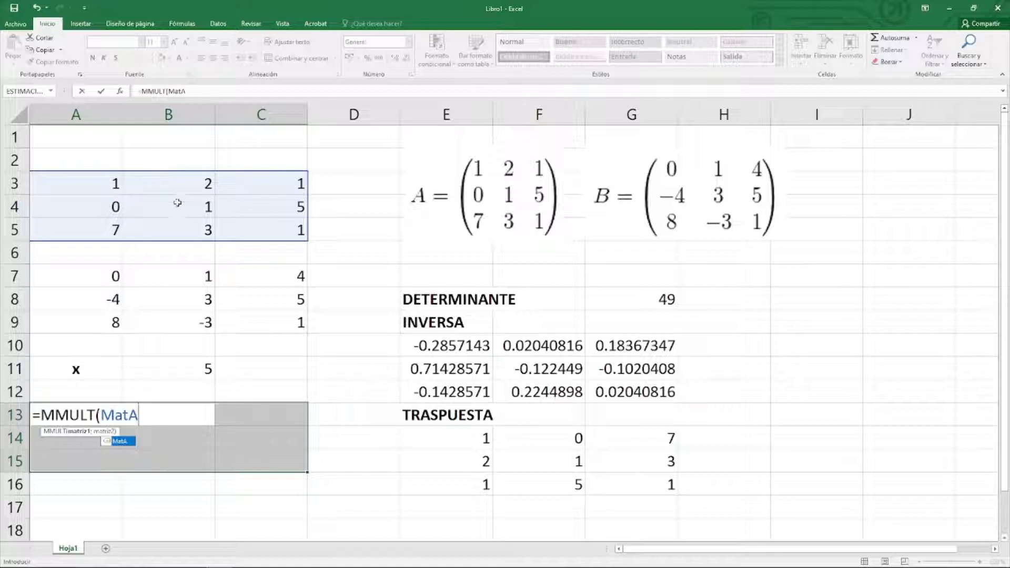
pyautogui.write(';MatB')
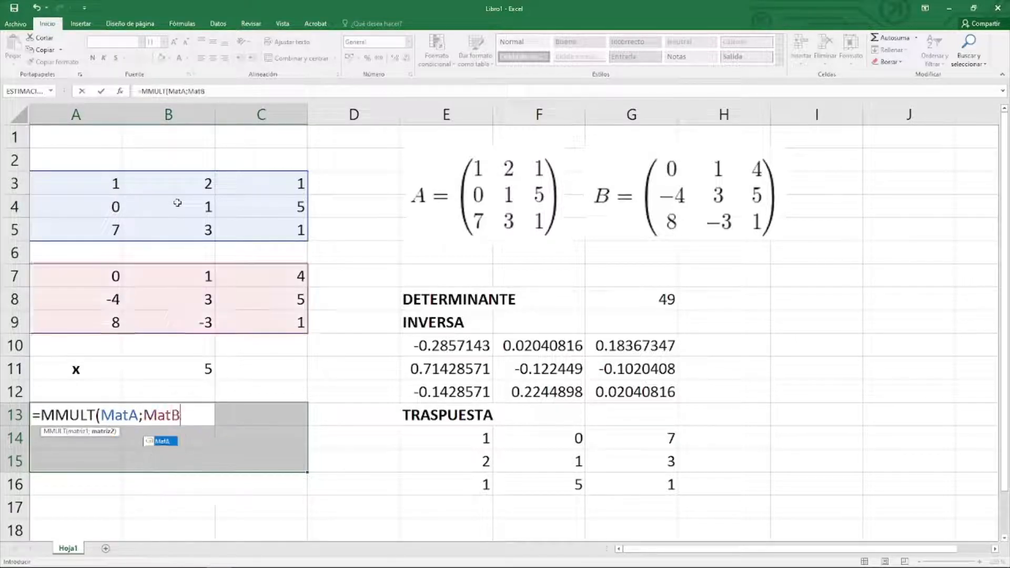
pyautogui.write(')')
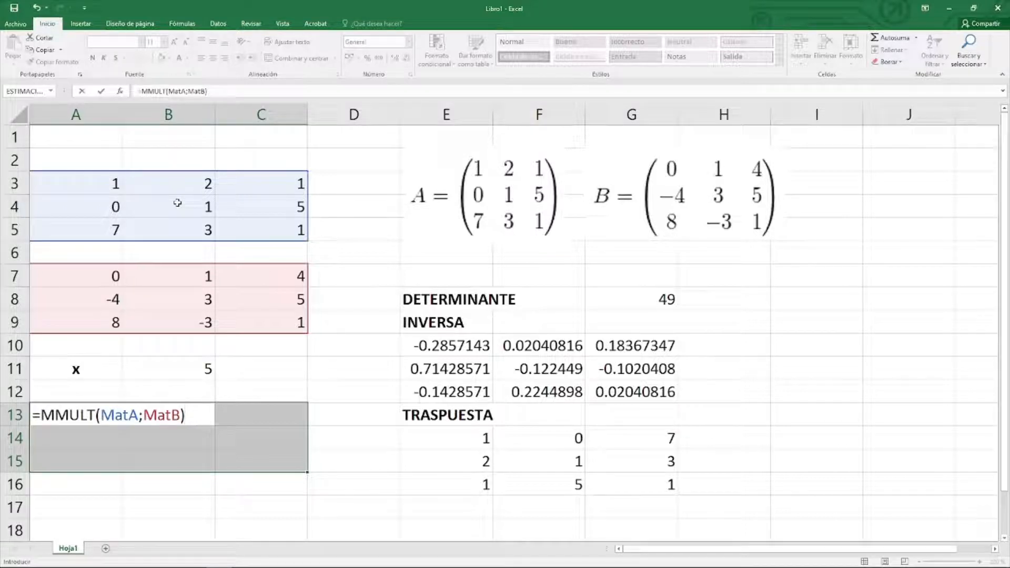
pyautogui.hotkey('ctrl', 'shift', 'Return')
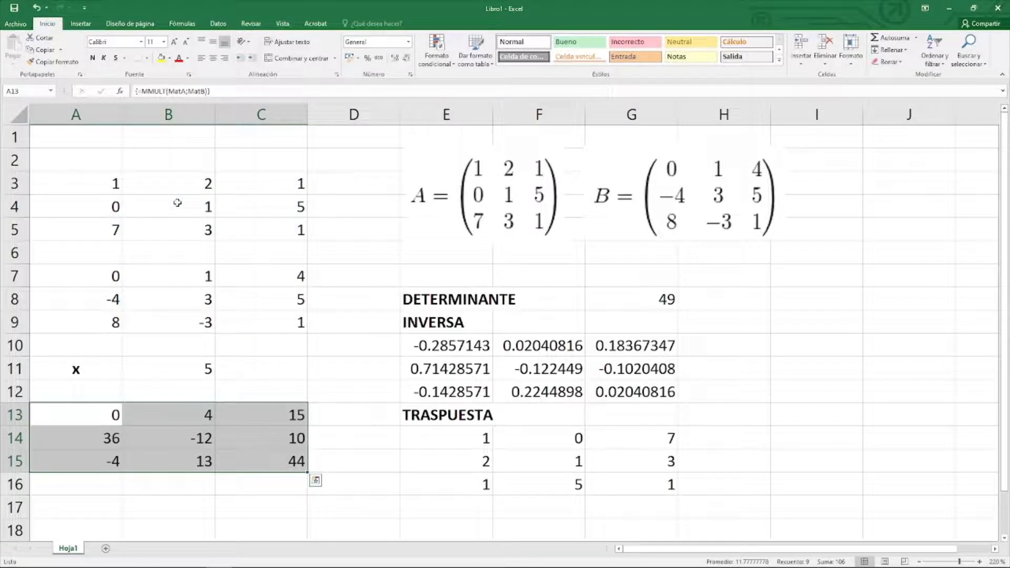
# - Enter =MDETERM(MatB) in cell H8 to calculate the determinant of matrix B
pyautogui.click(737, 300)
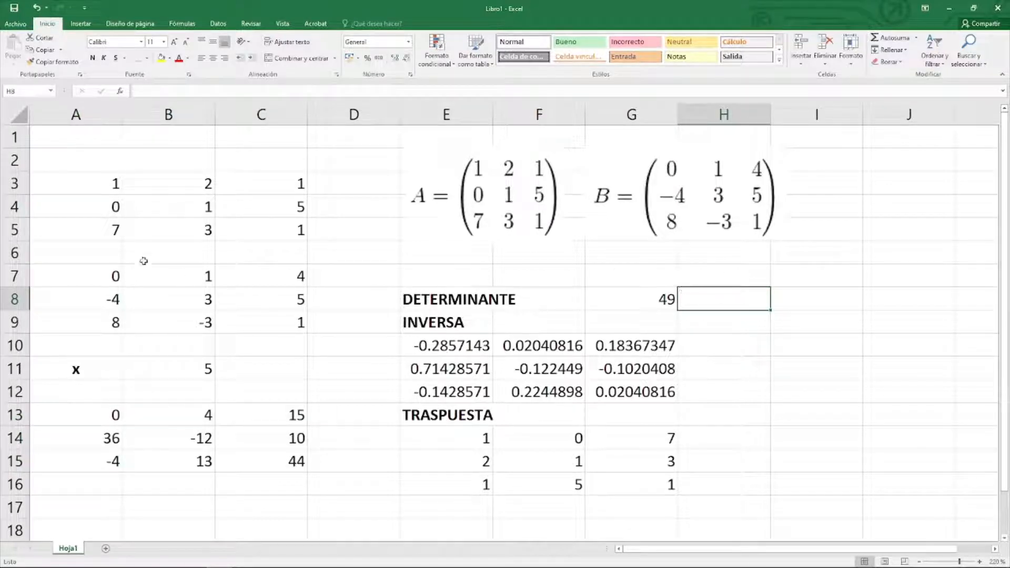
pyautogui.write('=')
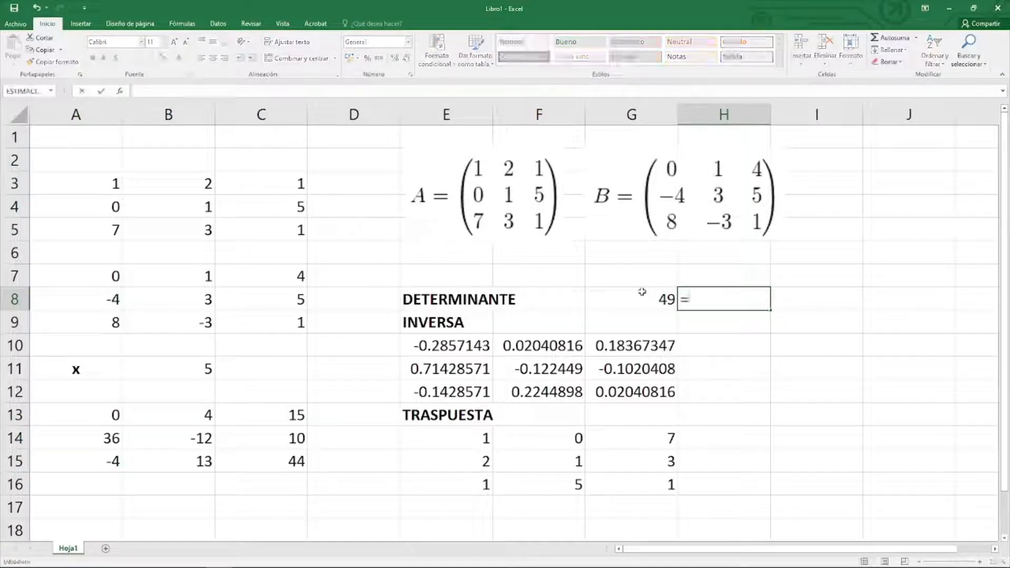
pyautogui.write('MDETERM(')
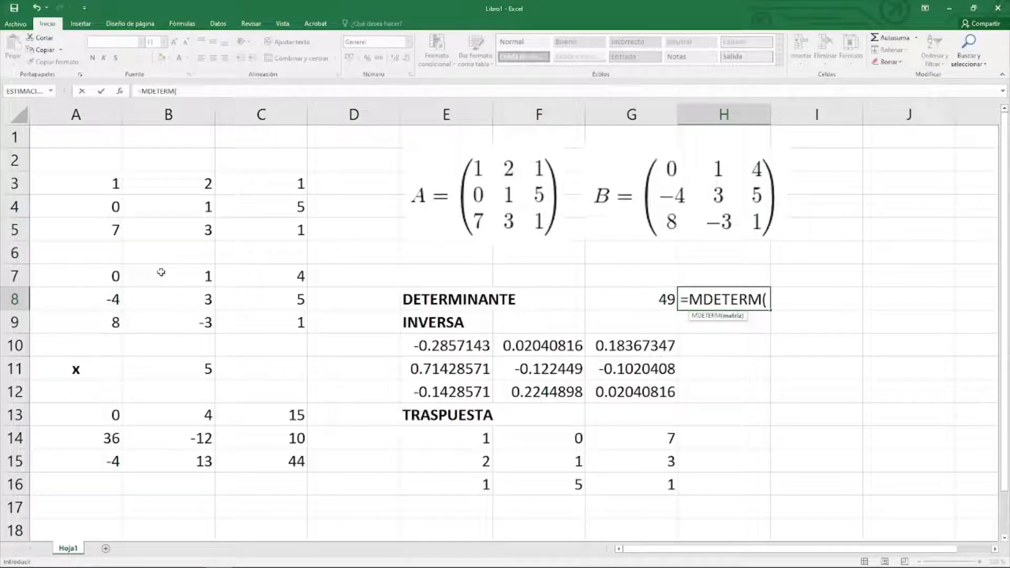
pyautogui.write('MatB')
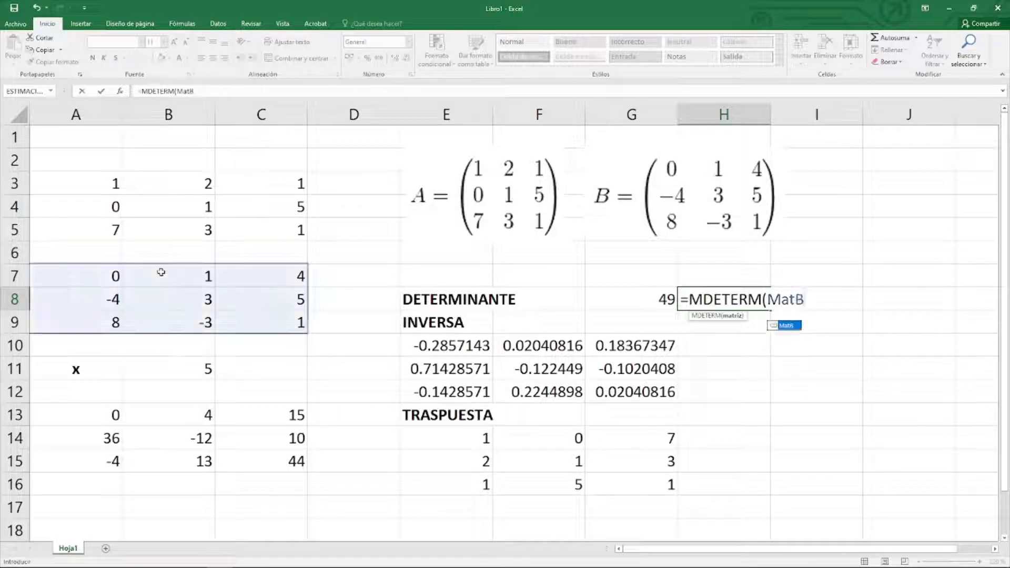
pyautogui.write(')')
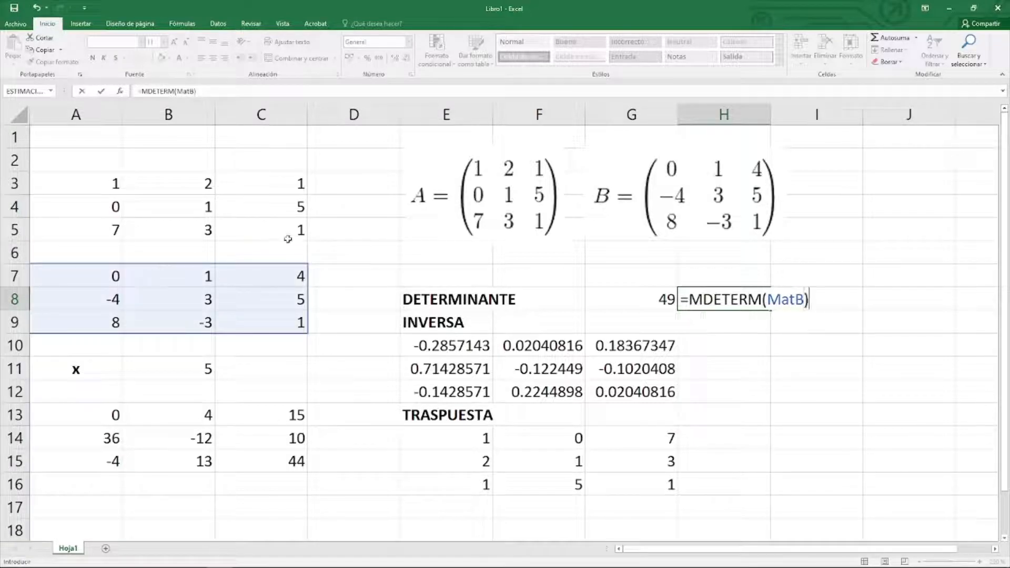
pyautogui.press('Return')
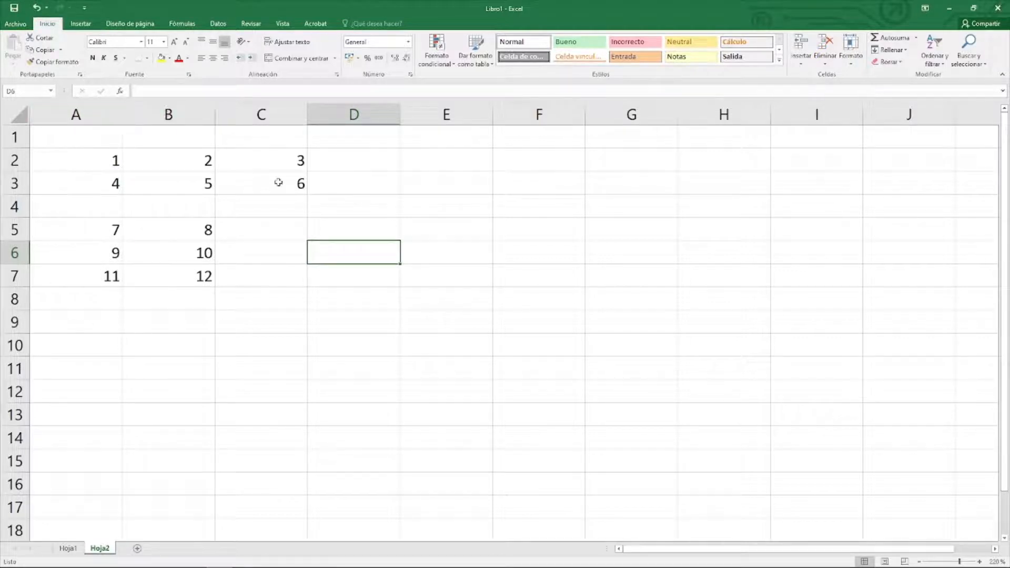
pyautogui.moveTo(99, 160); pyautogui.dragTo(277, 186)
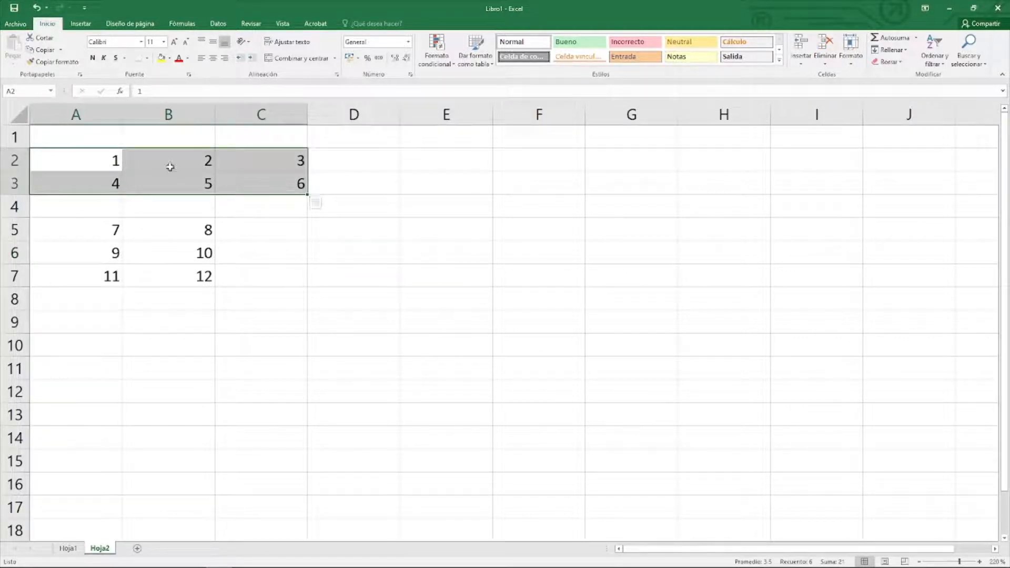
pyautogui.moveTo(81, 223); pyautogui.dragTo(204, 276)
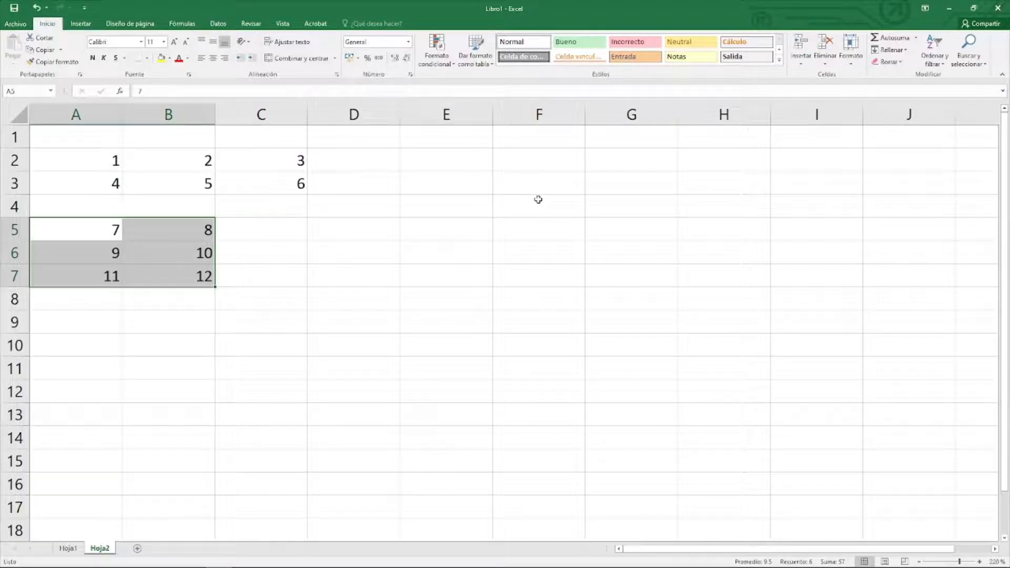
pyautogui.hotkey('ctrl', 'z')
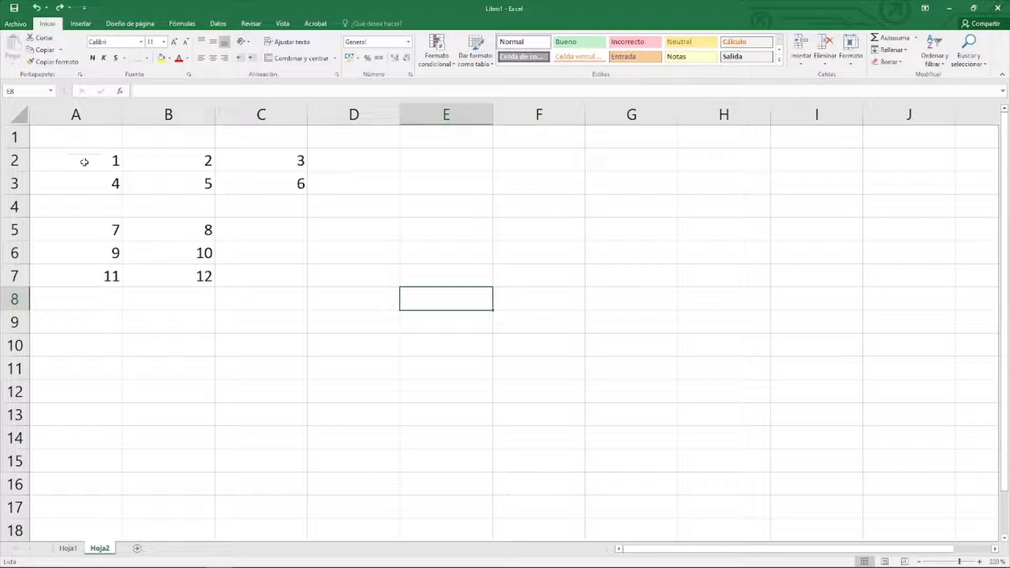
# - Name the 2×3 matrix range A2:C3 on sheet Hoja2 as MA
pyautogui.moveTo(95, 160); pyautogui.dragTo(275, 176)
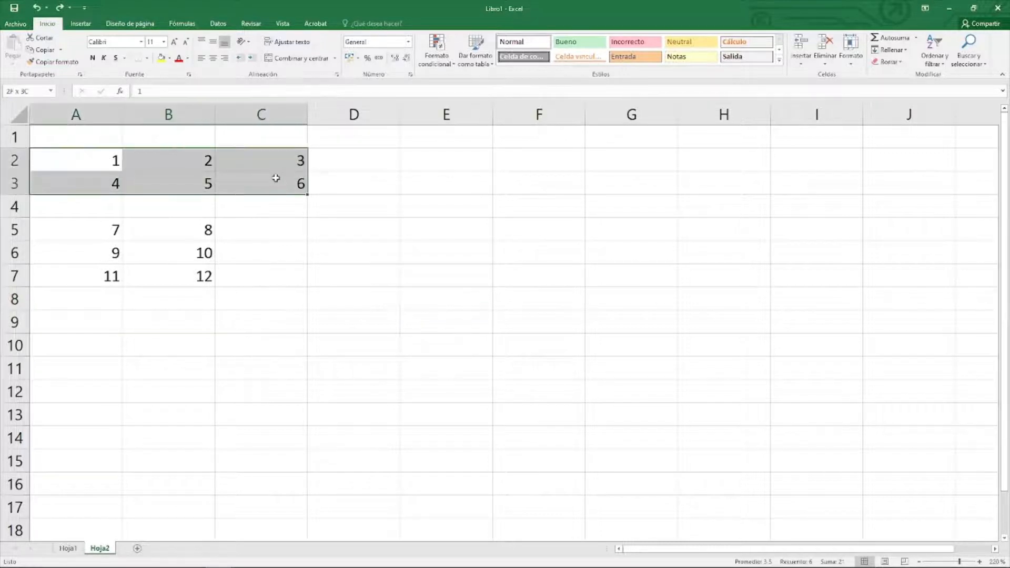
pyautogui.click(35, 93)
pyautogui.click(34, 96)
pyautogui.press('BackSpace')
pyautogui.press('BackSpace')
pyautogui.write('MA')
# - Name the 3×2 matrix range A5:B7 on sheet Hoja2 as MB
pyautogui.moveTo(161, 271); pyautogui.dragTo(160, 271)
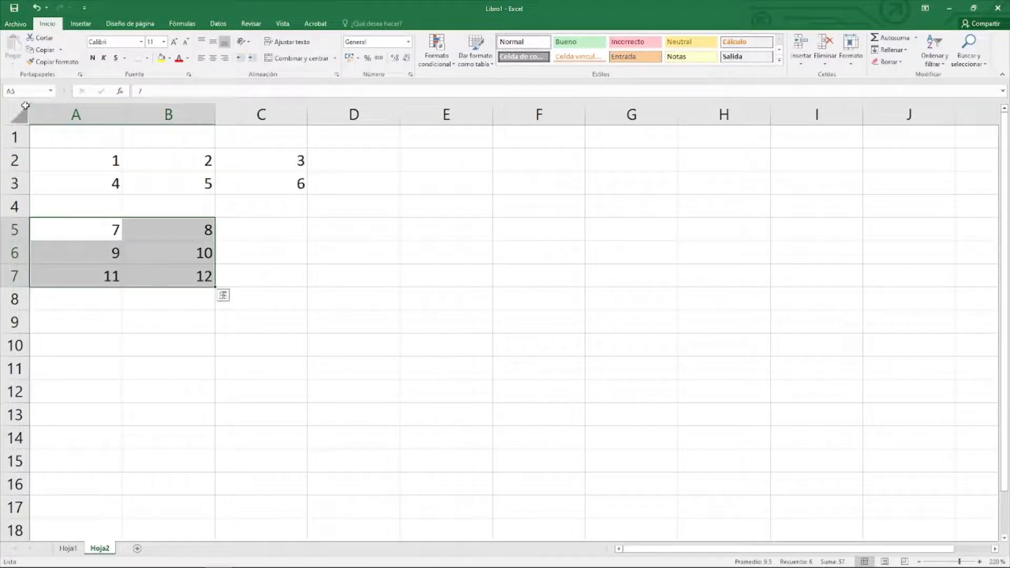
pyautogui.click(22, 92)
pyautogui.write('MB')
pyautogui.press('Escape')
pyautogui.moveTo(84, 156); pyautogui.dragTo(219, 185)
pyautogui.moveTo(95, 227); pyautogui.dragTo(191, 272)
pyautogui.moveTo(99, 158); pyautogui.dragTo(90, 174)
pyautogui.moveTo(87, 221); pyautogui.dragTo(153, 232)
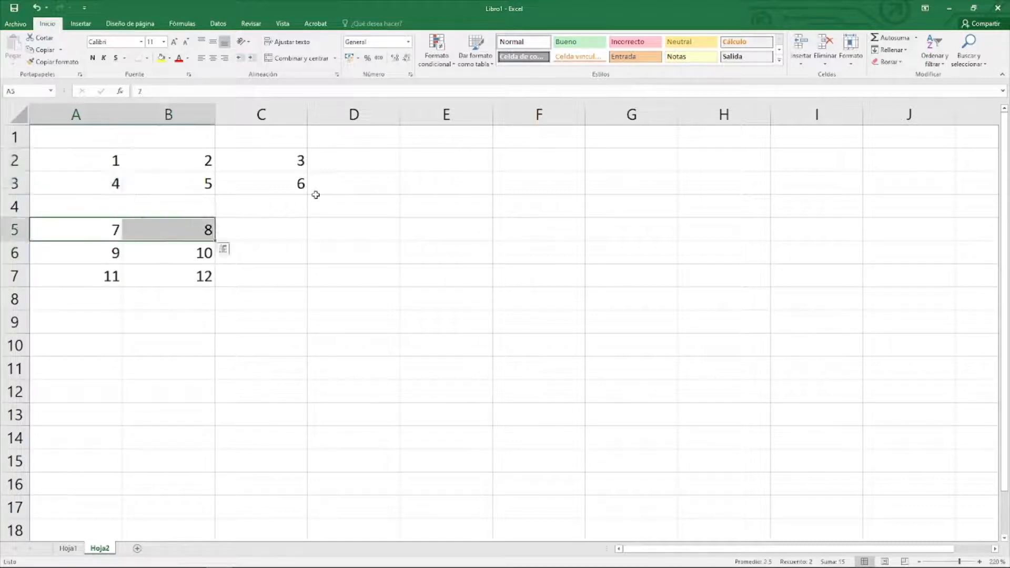
# - Add the heading A·B in cell E2
pyautogui.click(421, 162)
pyautogui.write('A$')
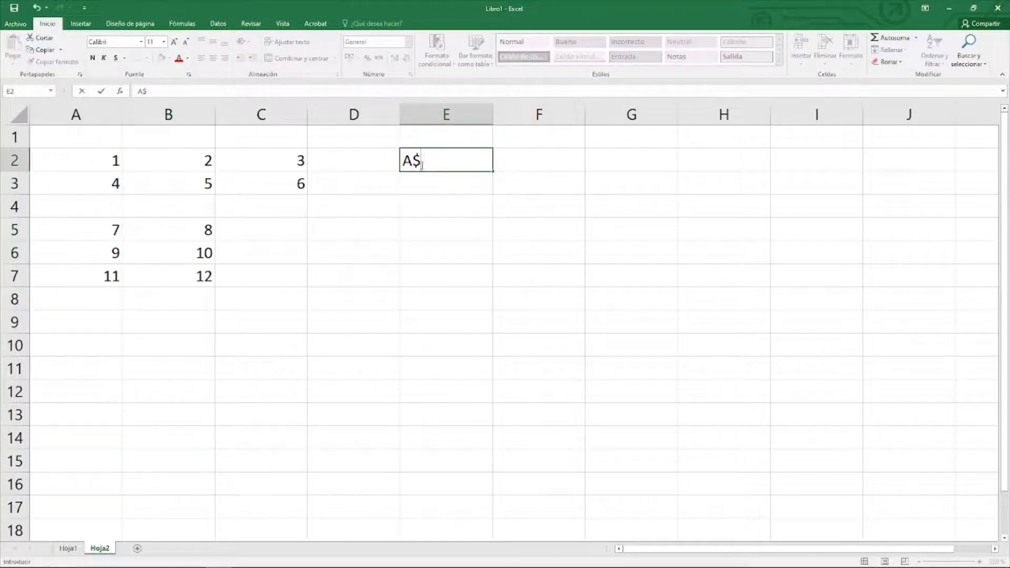
pyautogui.press('BackSpace')
pyautogui.write('·B')
pyautogui.press('Return')
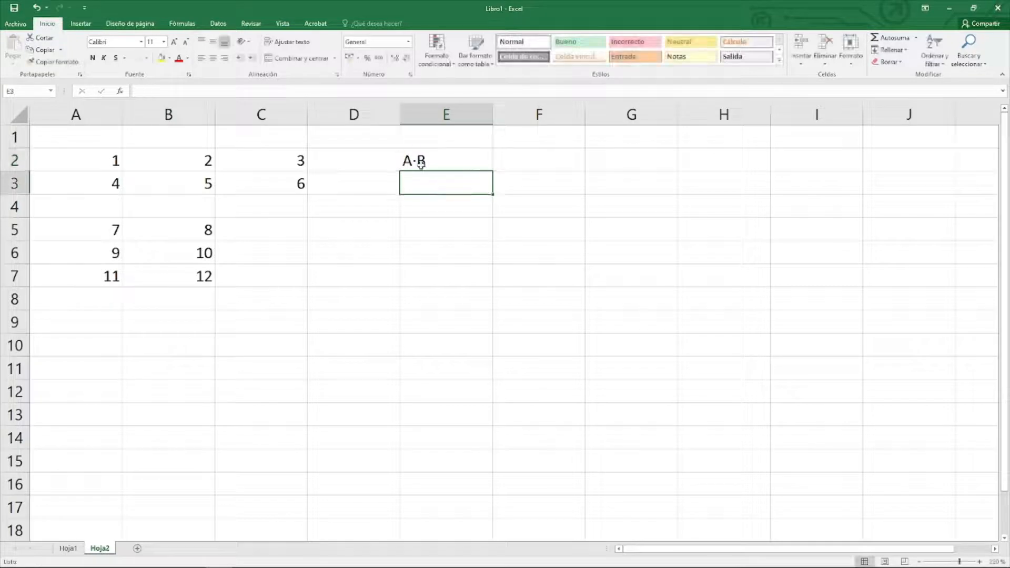
# - Enter =MMULT(MA;MB) as an array formula across E3:F4 to multiply the 2×3 matrix by the 3×2 matrix
pyautogui.moveTo(448, 189); pyautogui.dragTo(519, 210)
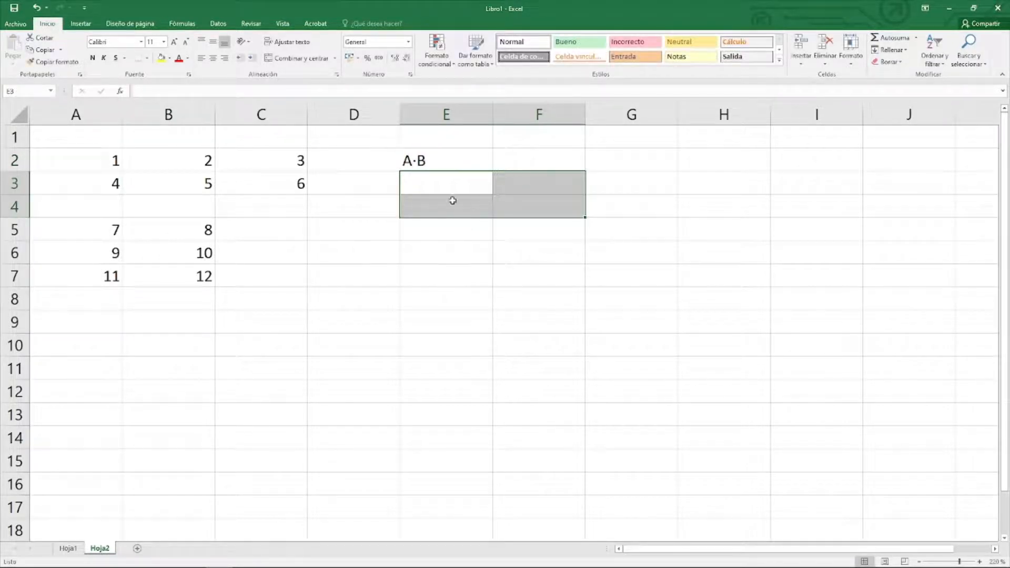
pyautogui.write('=')
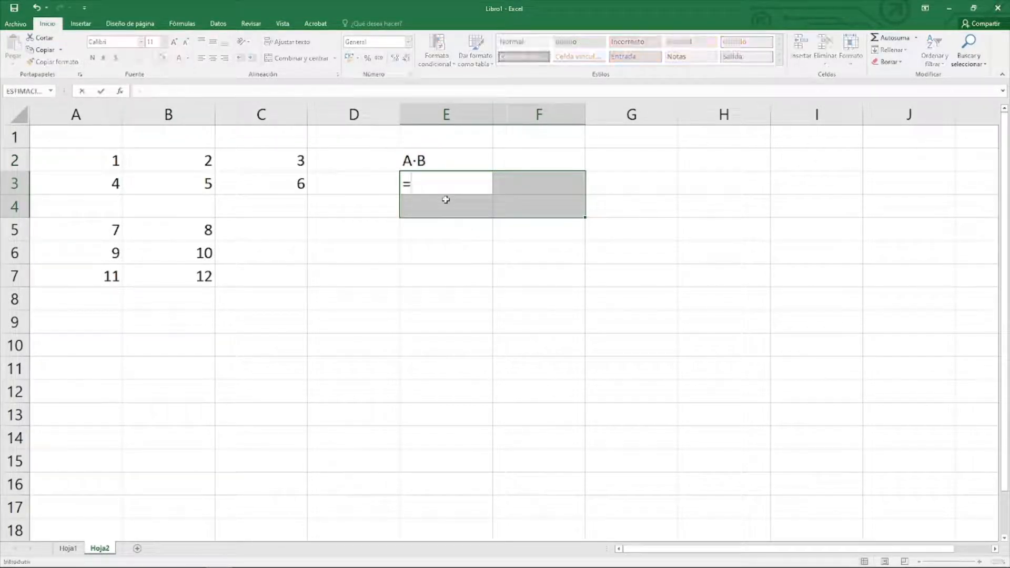
pyautogui.write('MMULT(')
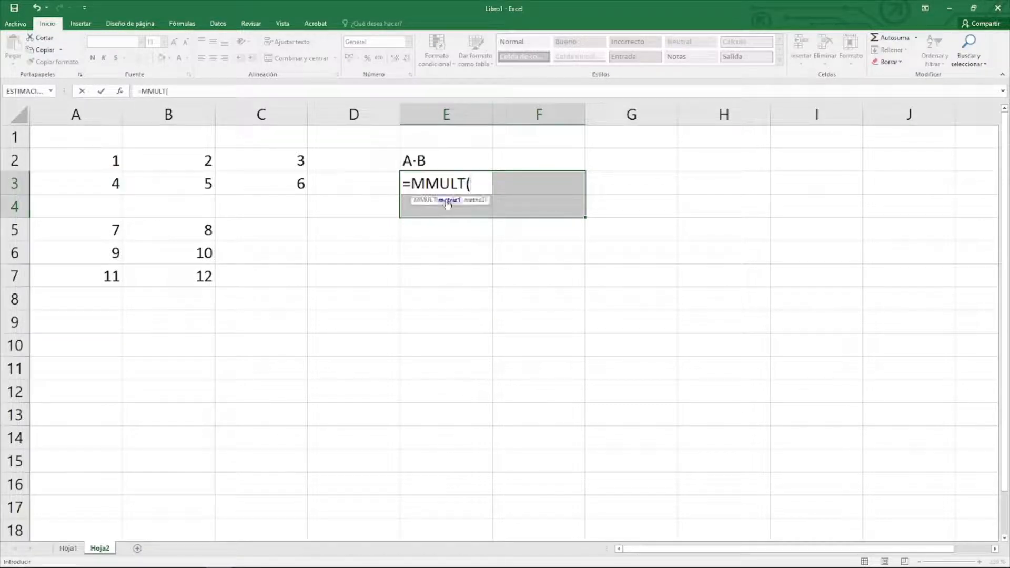
pyautogui.write('MA')
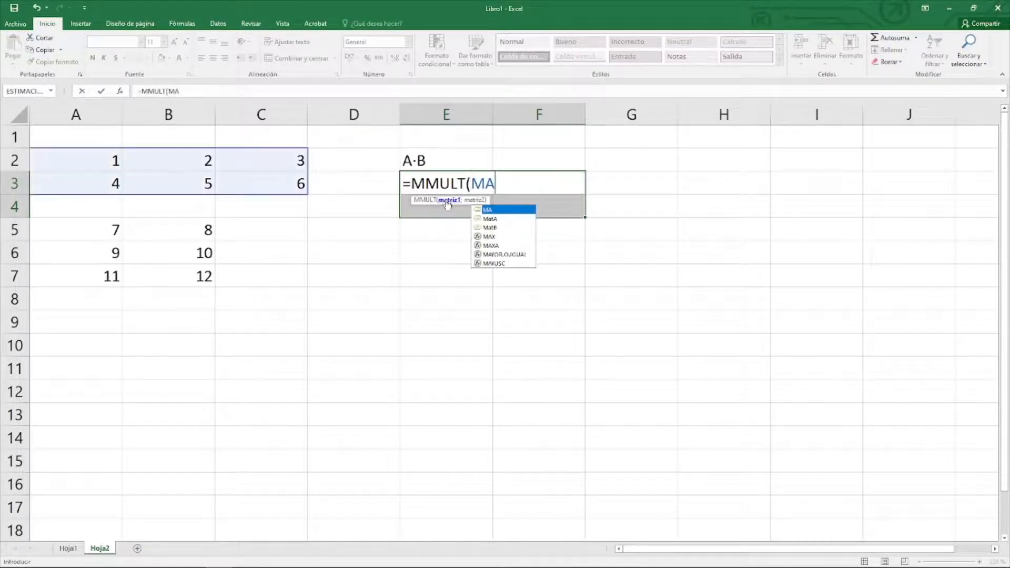
pyautogui.write(';MB)')
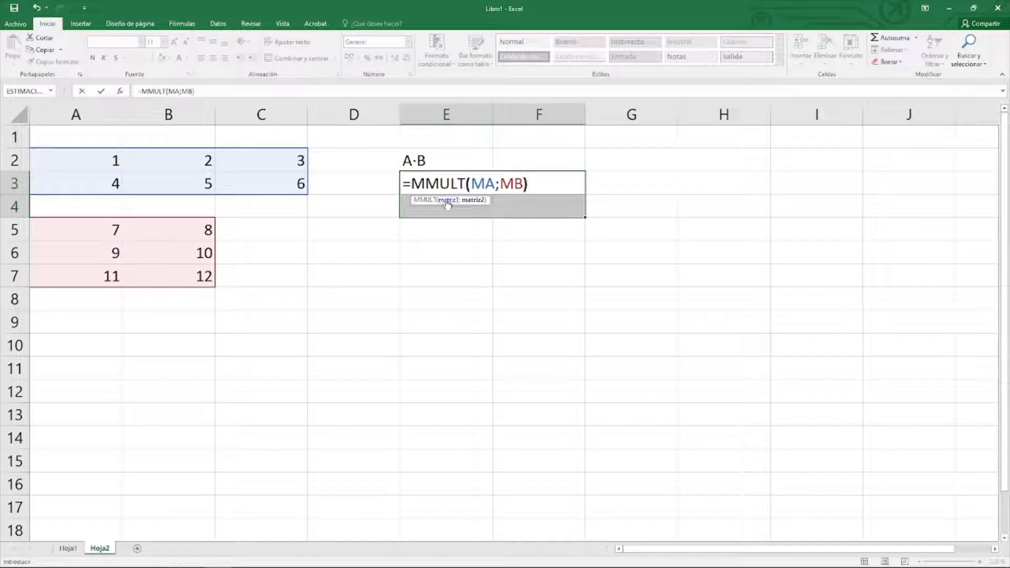
pyautogui.hotkey('ctrl', 'shift', 'Return')
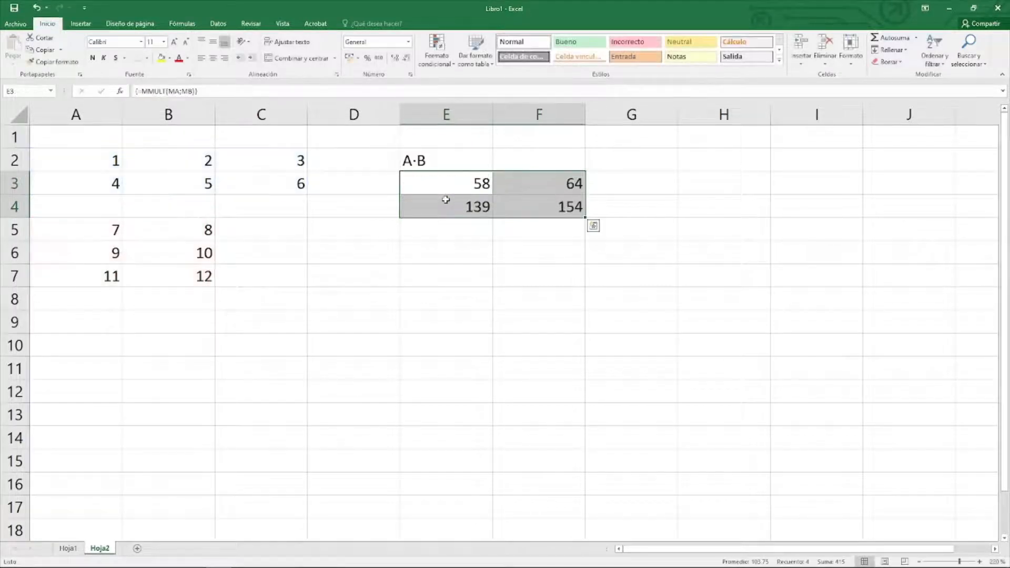
pyautogui.click(451, 248)
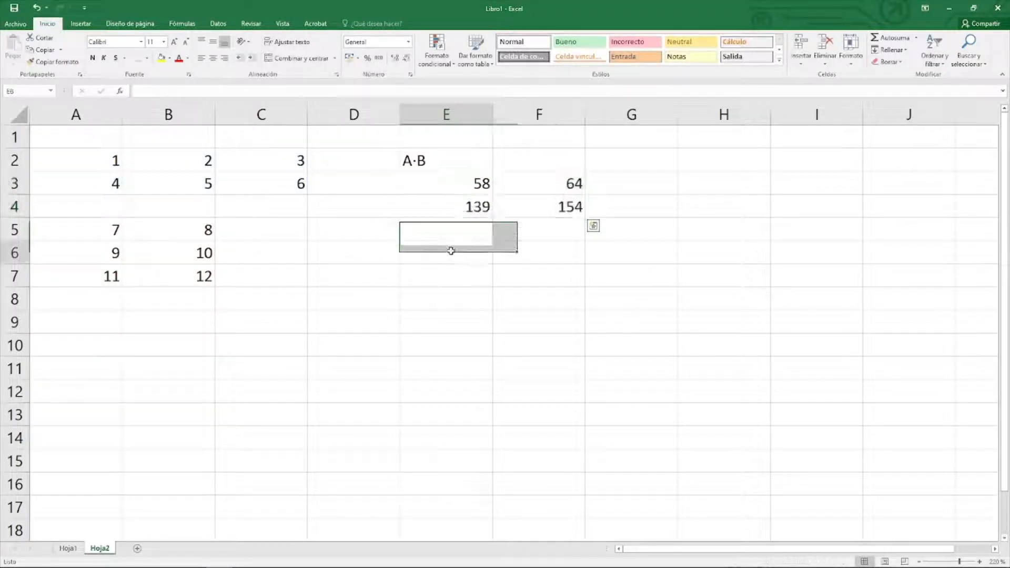
# - Add the heading B·A in cell E6
pyautogui.write('B5')
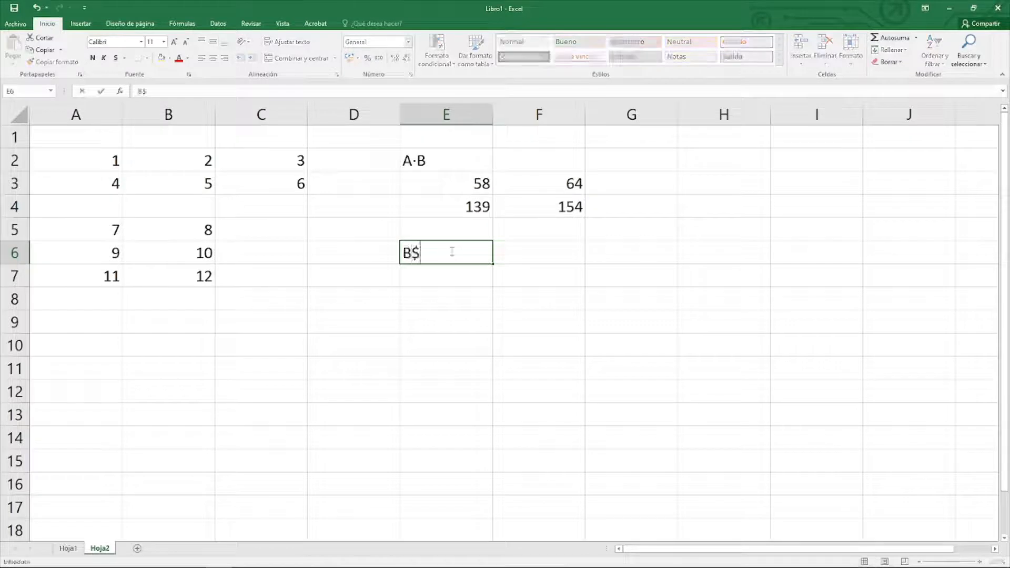
pyautogui.press('BackSpace')
pyautogui.write('%')
pyautogui.press('BackSpace')
pyautogui.write('·A')
pyautogui.click(418, 336)
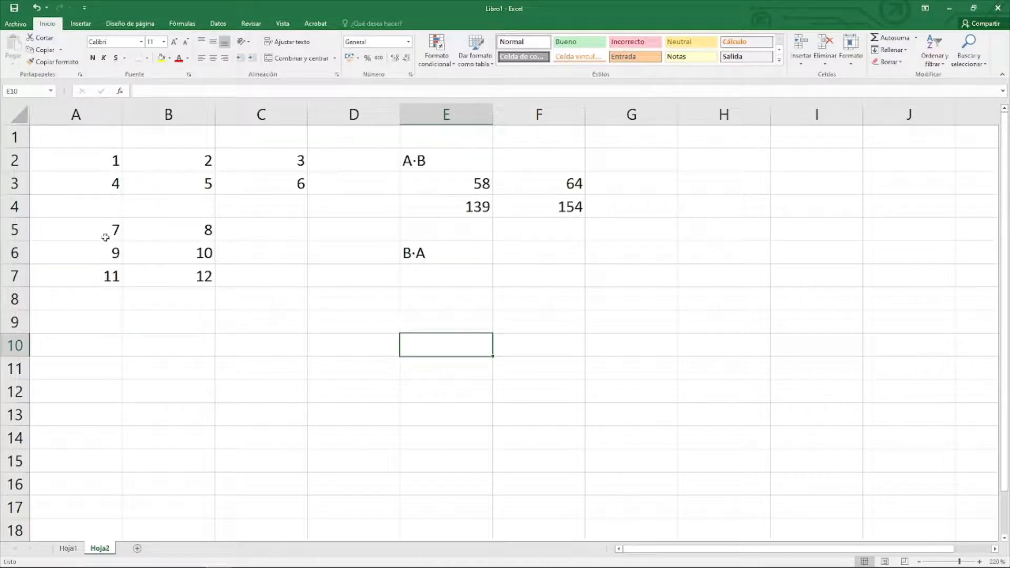
# - Enter =MMULT(MB;MA) as an array formula across E7:G9 to multiply the 3×2 matrix by the 2×3 matrix
pyautogui.moveTo(458, 272); pyautogui.dragTo(652, 321)
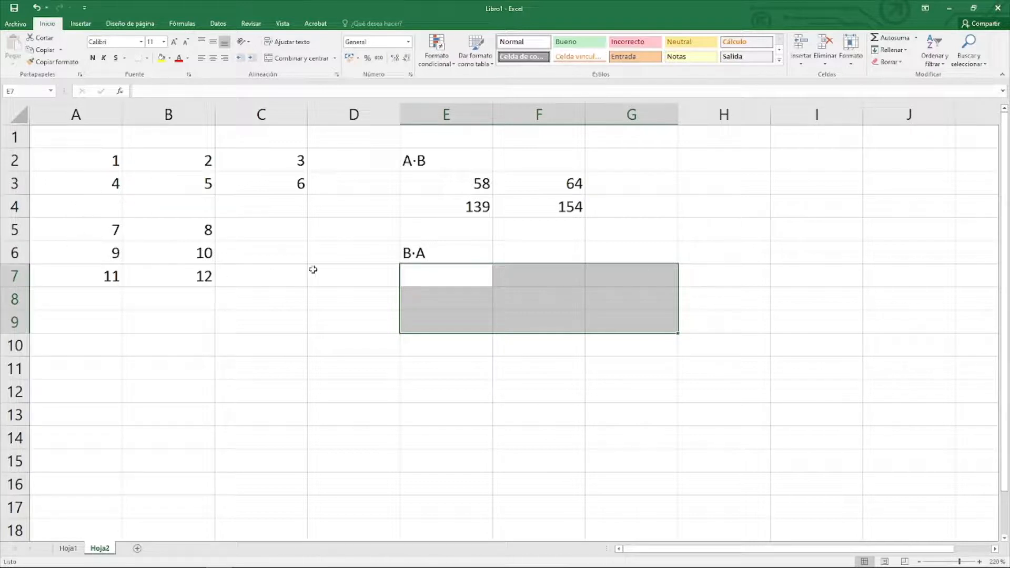
pyautogui.write('=MMULT(')
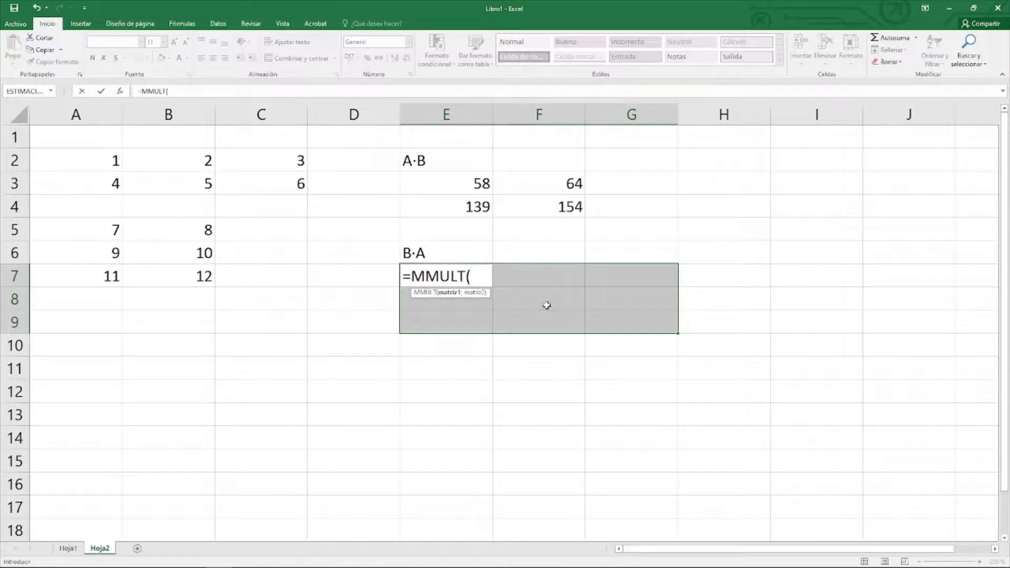
pyautogui.write(';')
pyautogui.press('BackSpace')
pyautogui.write('MB;MA)')
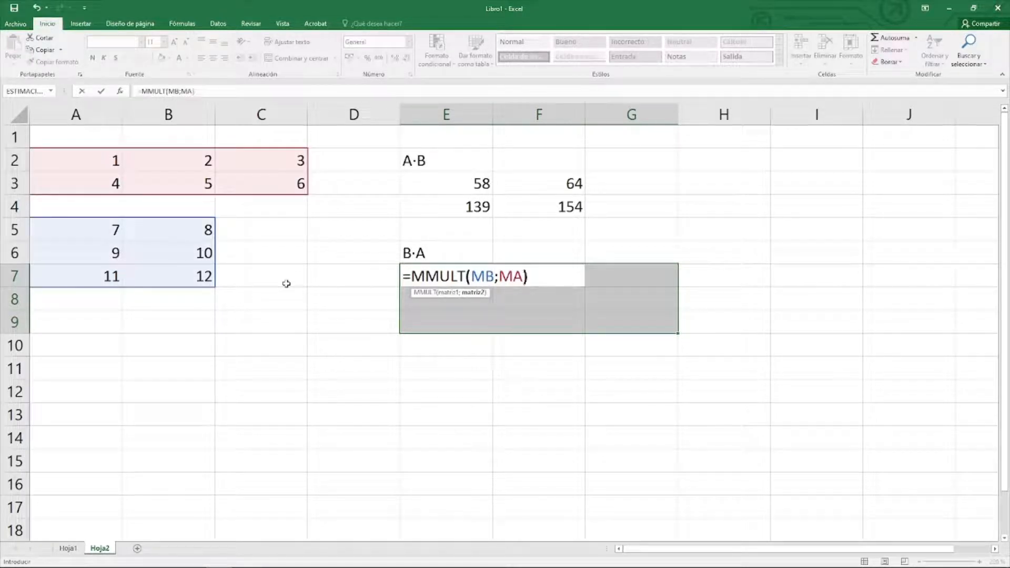
pyautogui.hotkey('ctrl', 'shift', 'Return')
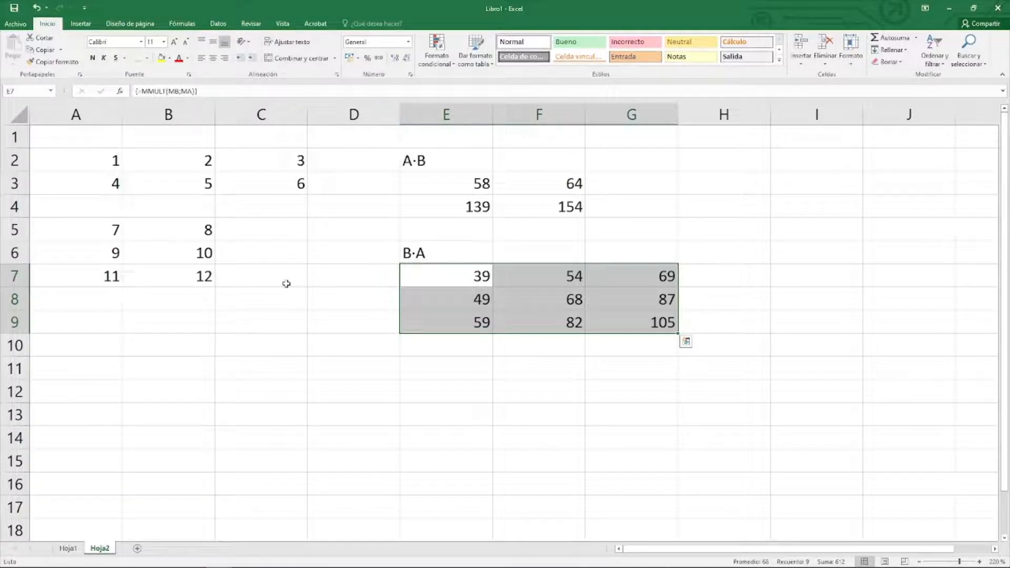
# - Add the heading Transponer A in cell E11
pyautogui.moveTo(109, 158); pyautogui.dragTo(254, 180)
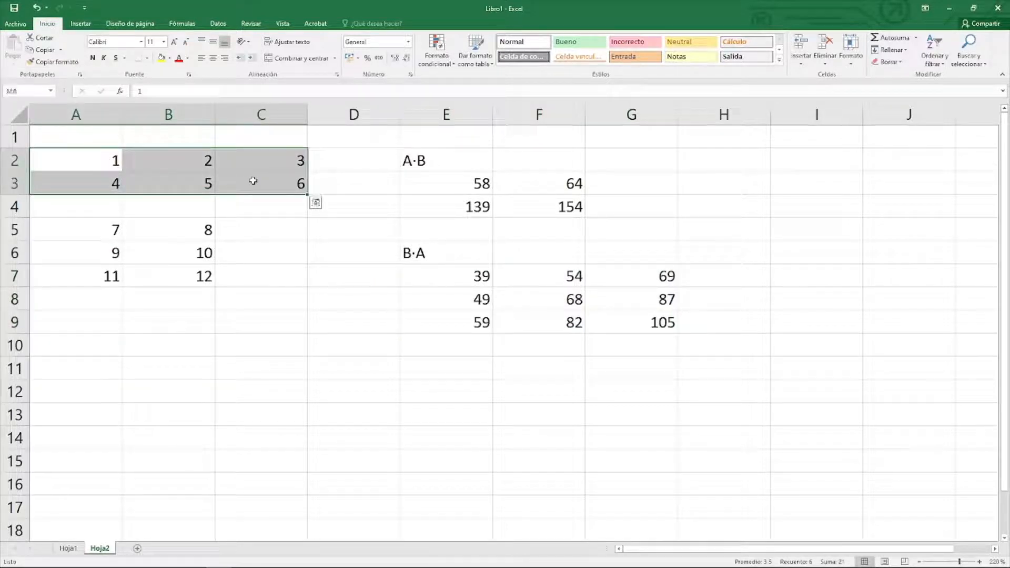
pyautogui.click(443, 366)
pyautogui.write('Transponer AS')
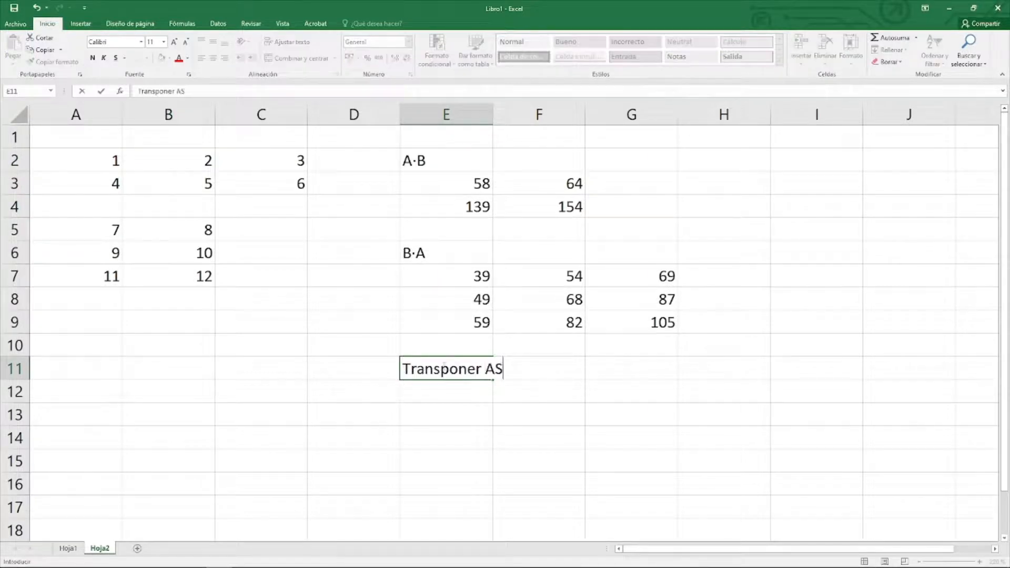
pyautogui.press('BackSpace')
pyautogui.press('Return')
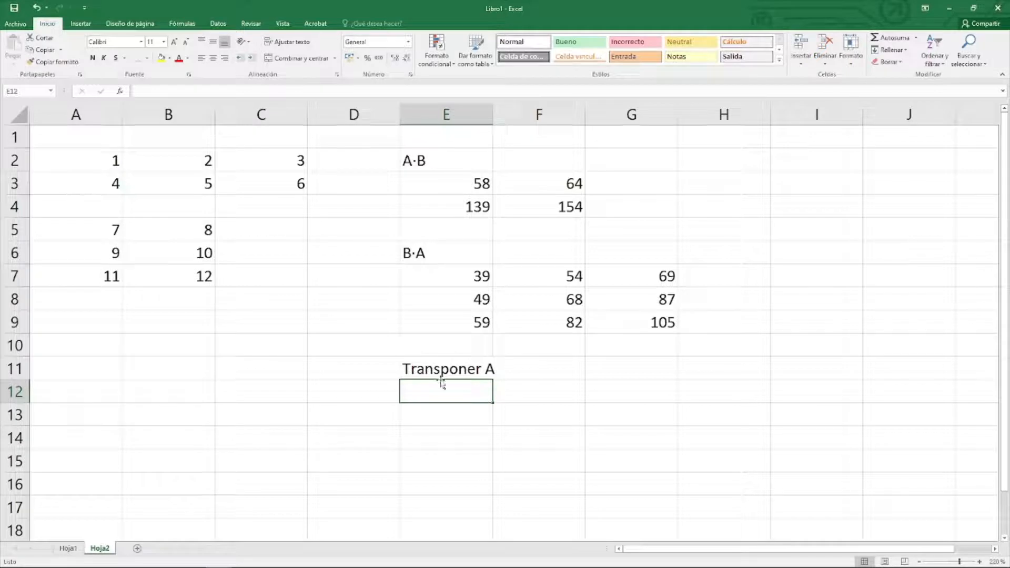
# - Enter =TRANSPONER(MA) as an array formula across E12:F14 to transpose the 2×3 matrix
pyautogui.moveTo(467, 392); pyautogui.dragTo(550, 441)
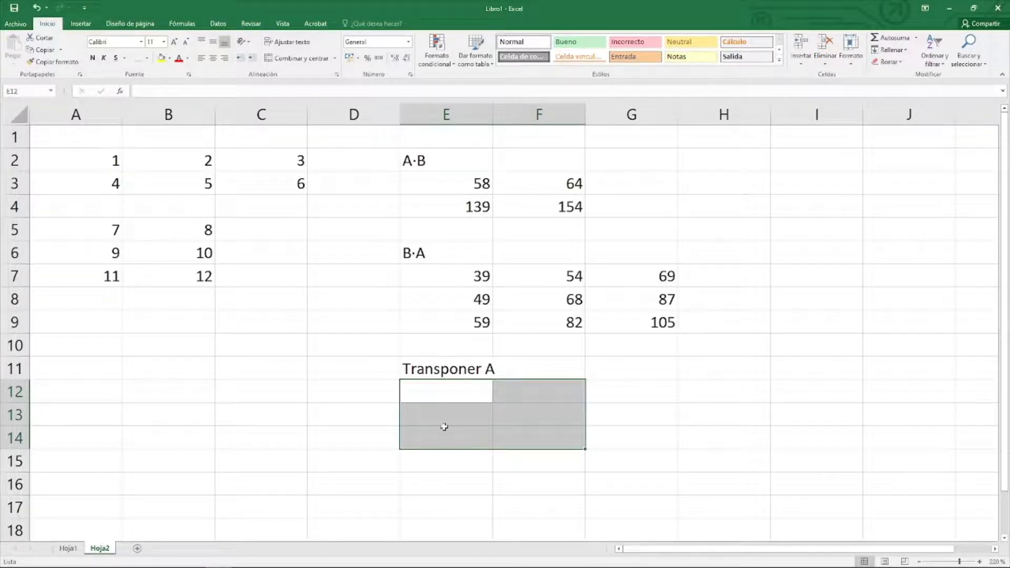
pyautogui.write('=')
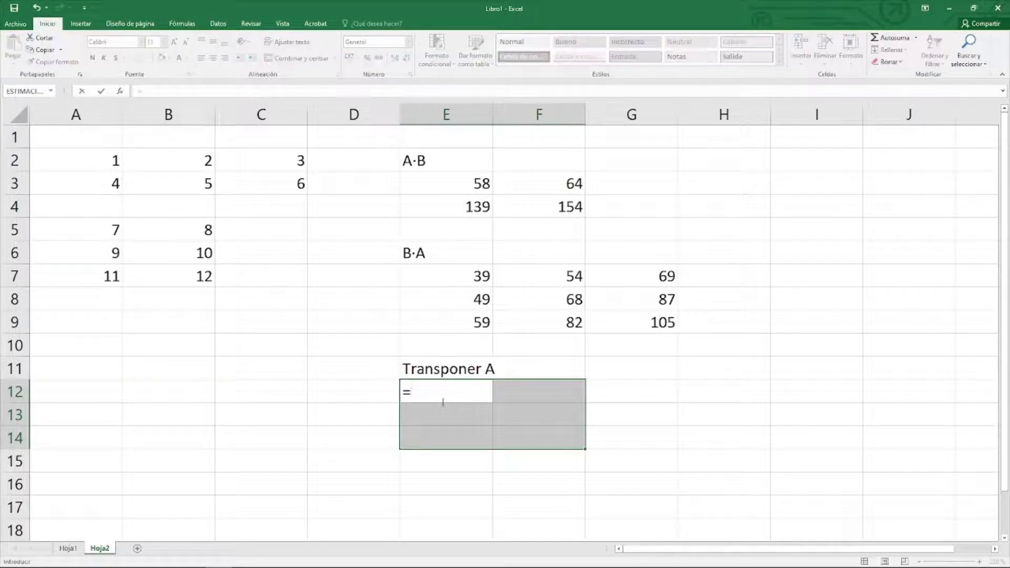
pyautogui.write('TRANSPNER')
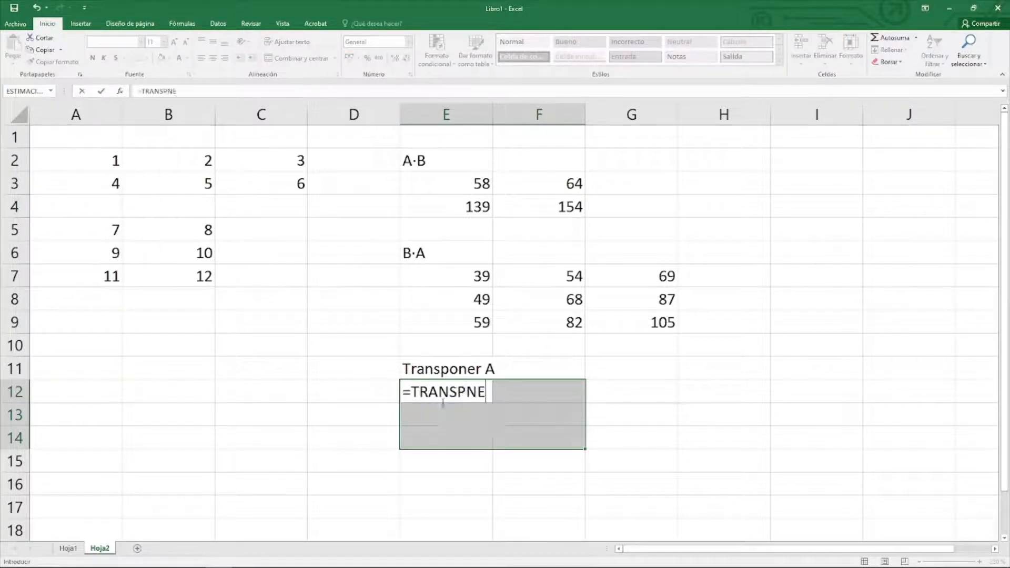
pyautogui.press('BackSpace')
pyautogui.press('BackSpace')
pyautogui.press('BackSpace')
pyautogui.write('ONER(MA')
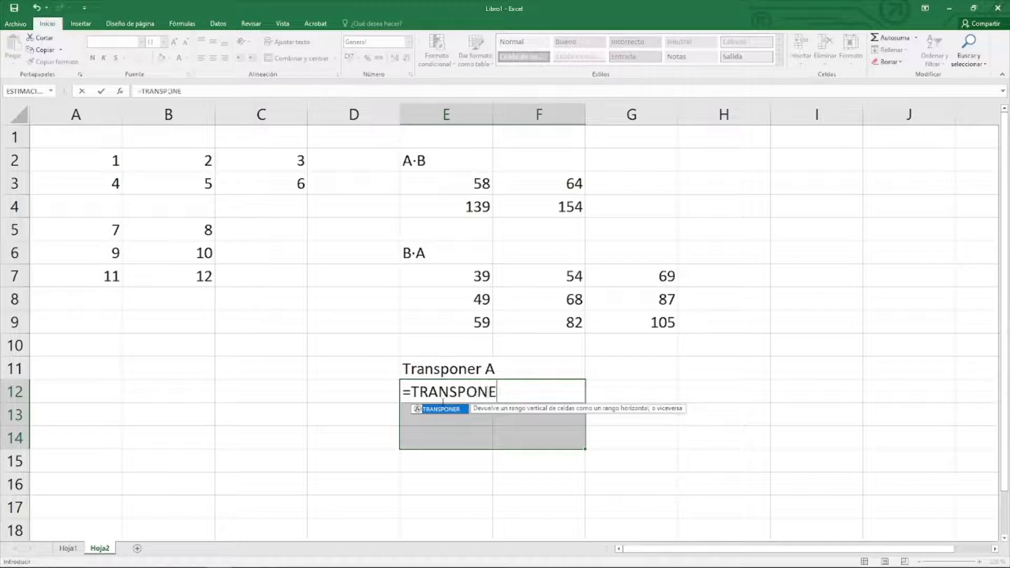
pyautogui.write(')')
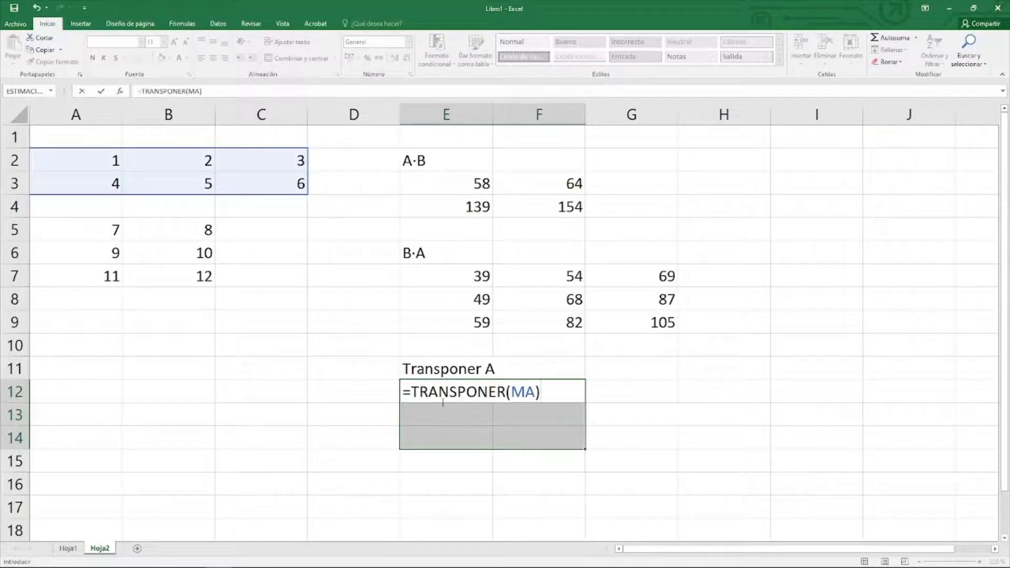
pyautogui.hotkey('ctrl', 'shift', 'Return')
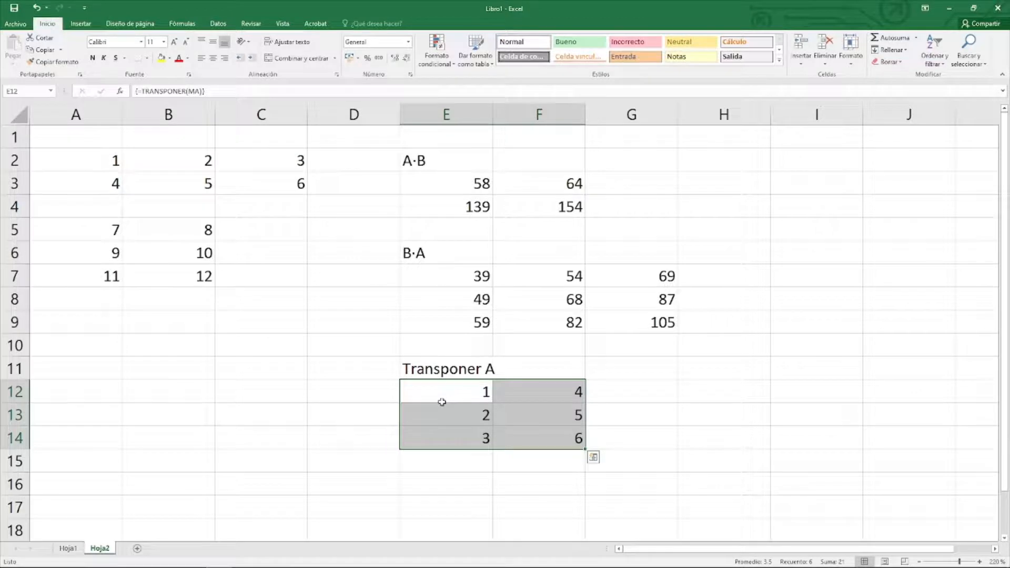
# - Try to transpose matrix MA into the 2×3 range H12:J13 with the array formula =TRANSPONER(MA)
pyautogui.moveTo(709, 389); pyautogui.dragTo(886, 422)
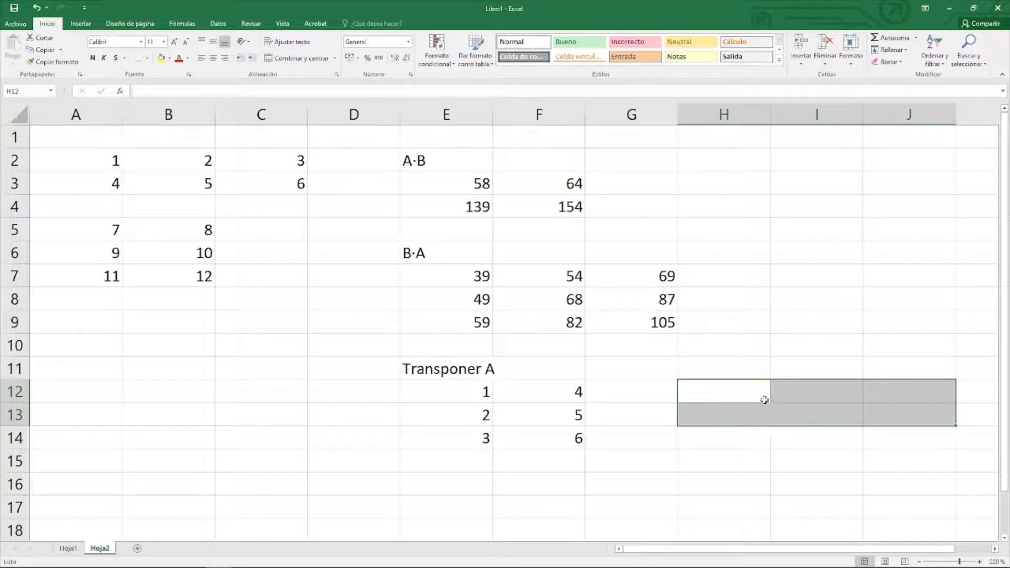
pyautogui.write('=Tr')
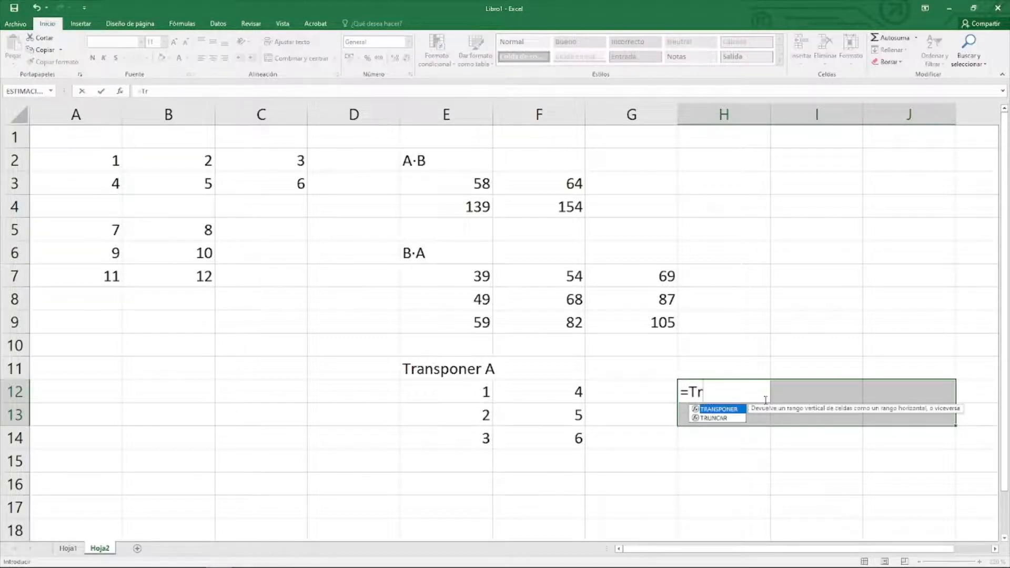
pyautogui.press('BackSpace')
pyautogui.write('RANS')
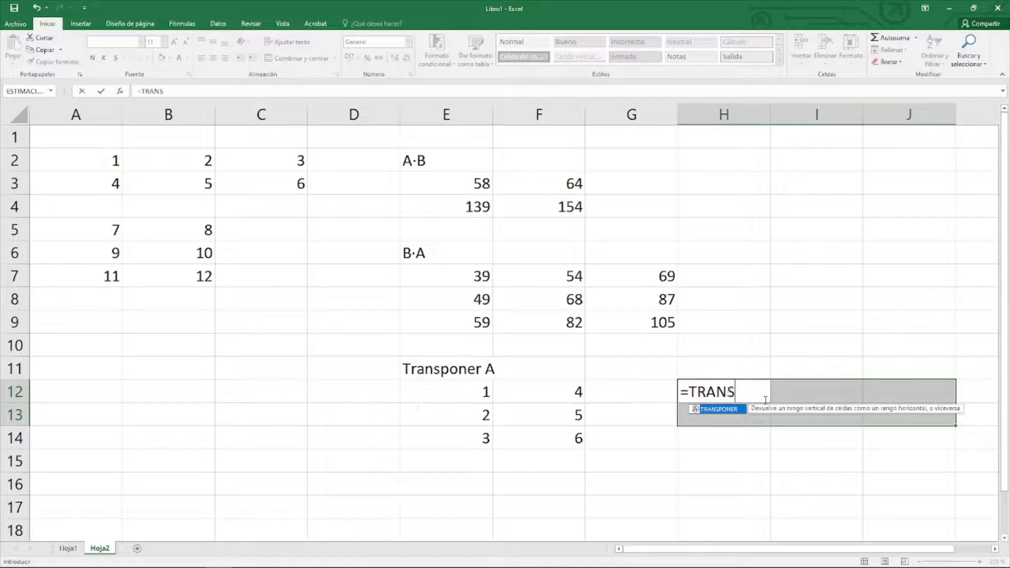
pyautogui.write('PONER(MA)')
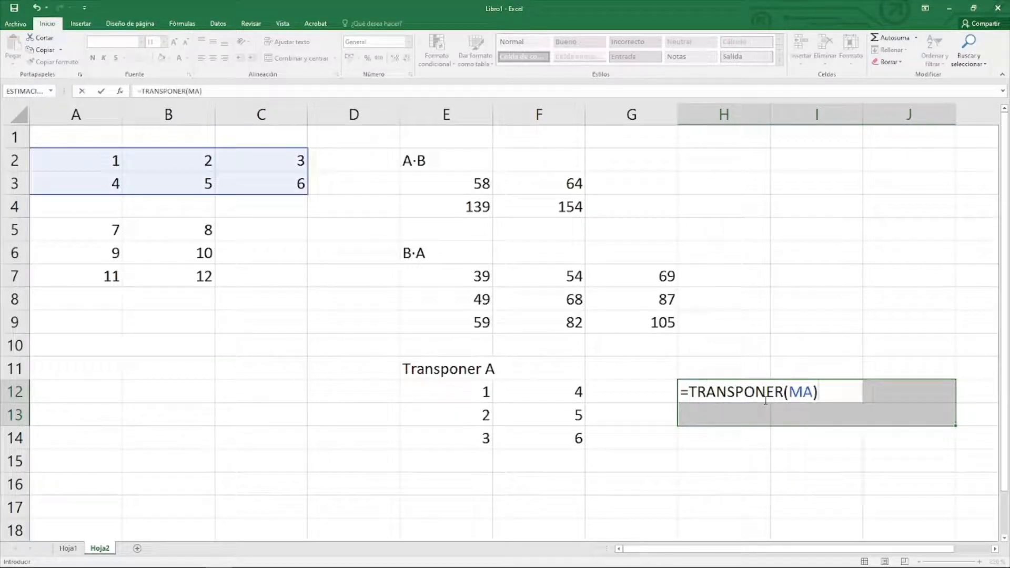
pyautogui.hotkey('ctrl', 'shift', 'Return')
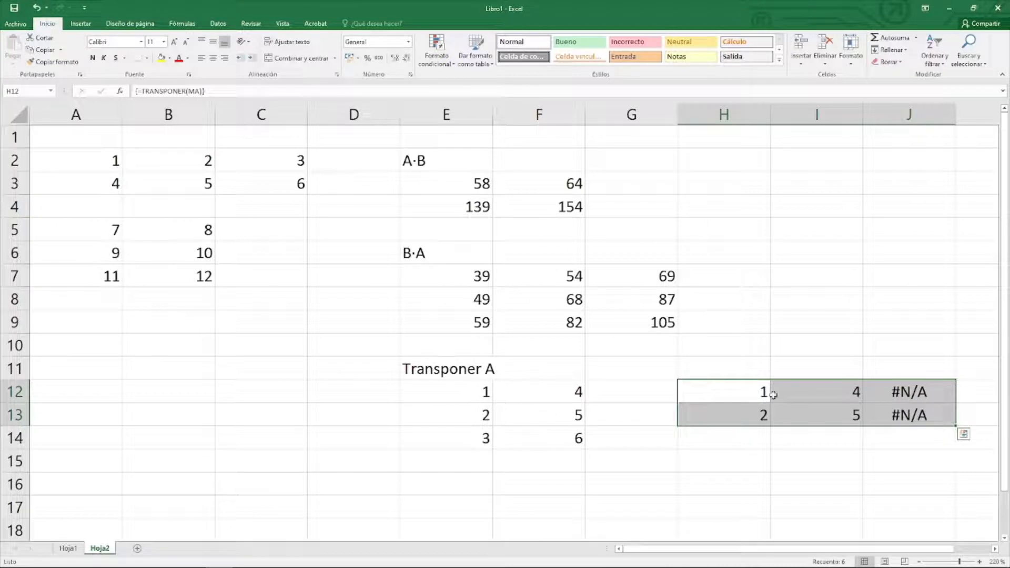
pyautogui.click(915, 396)
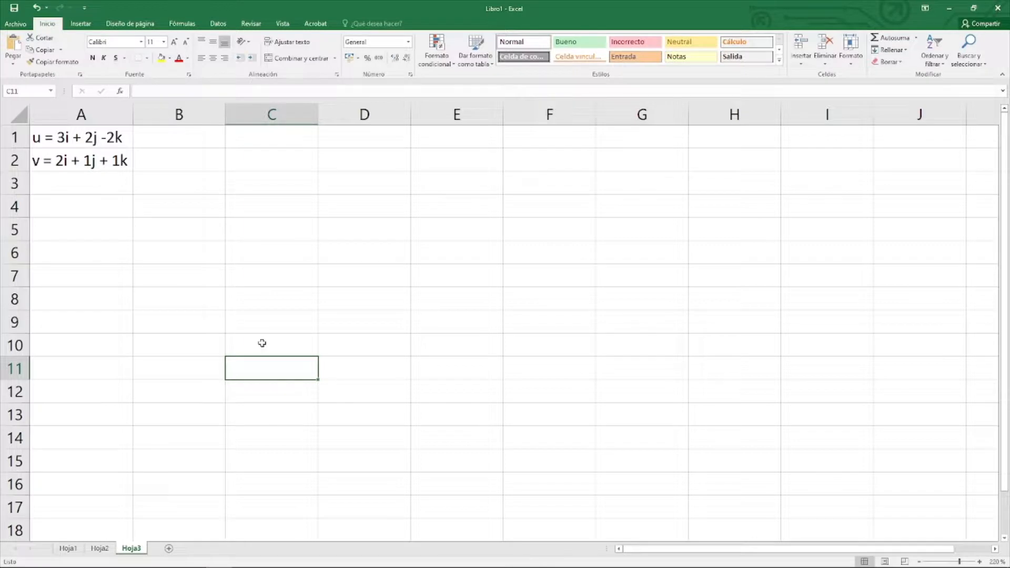
# - On sheet Hoja3, enter the label u in C1 and its vector components 3, 2 and -2 in D1:F1
pyautogui.moveTo(71, 139); pyautogui.dragTo(70, 161)
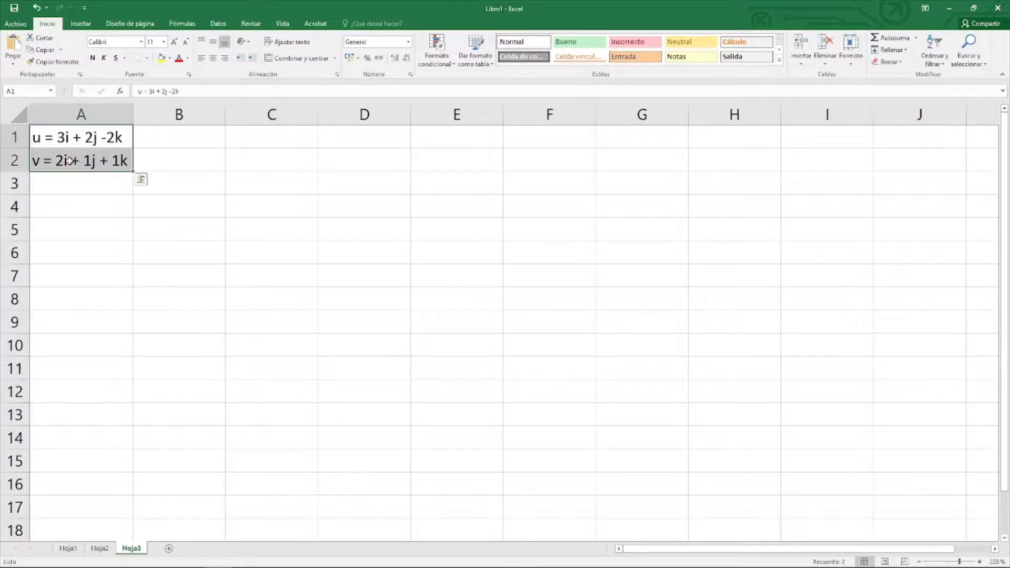
pyautogui.click(64, 139)
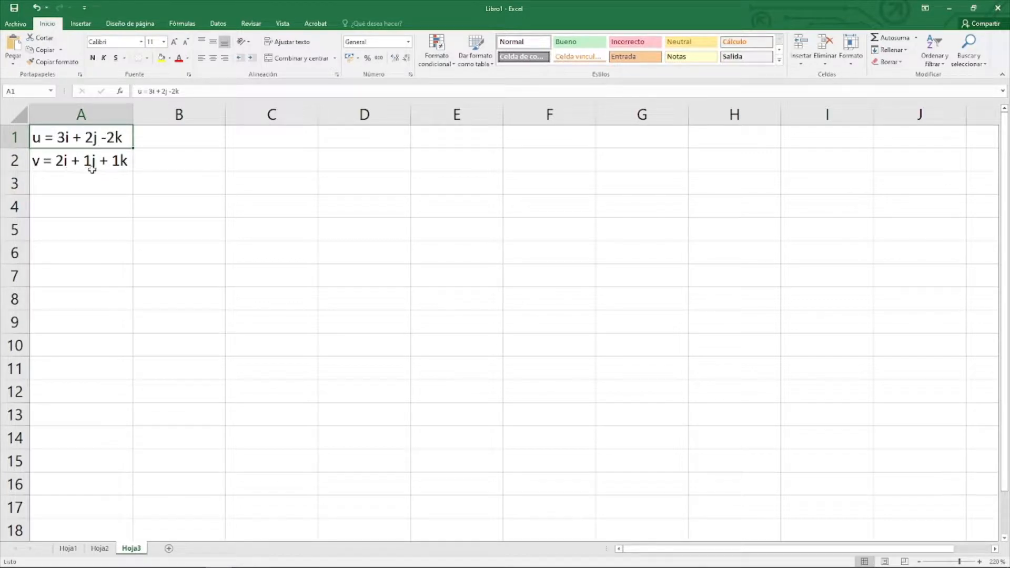
pyautogui.click(289, 140)
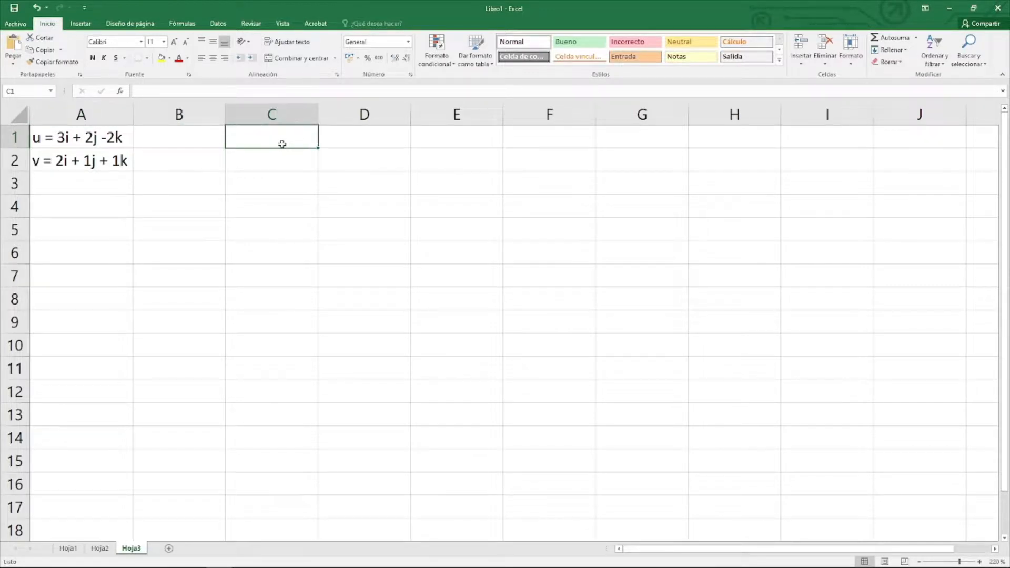
pyautogui.press('Left')
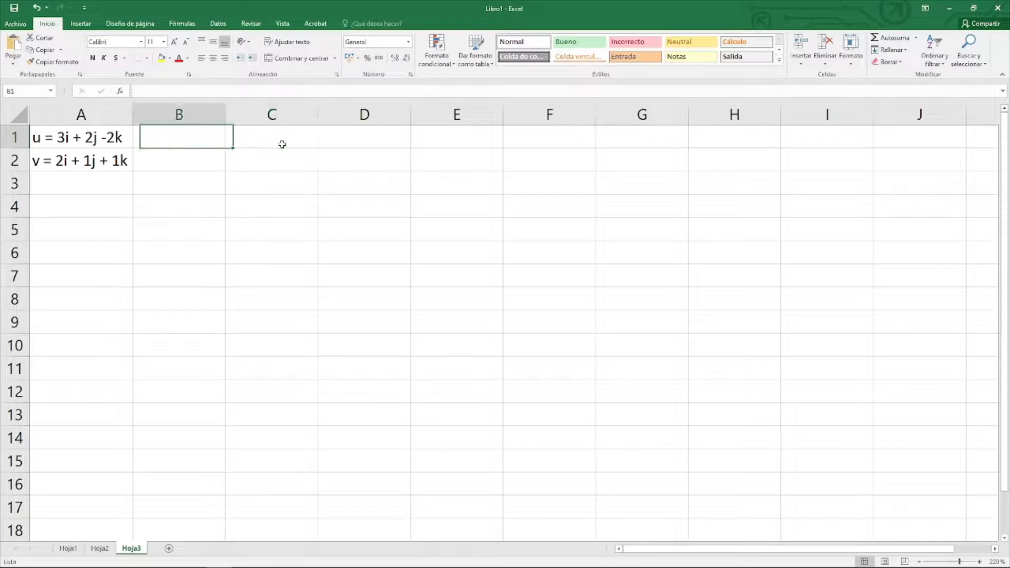
pyautogui.press('Right')
pyautogui.write('u')
pyautogui.press('Right')
pyautogui.write('3')
pyautogui.press('Right')
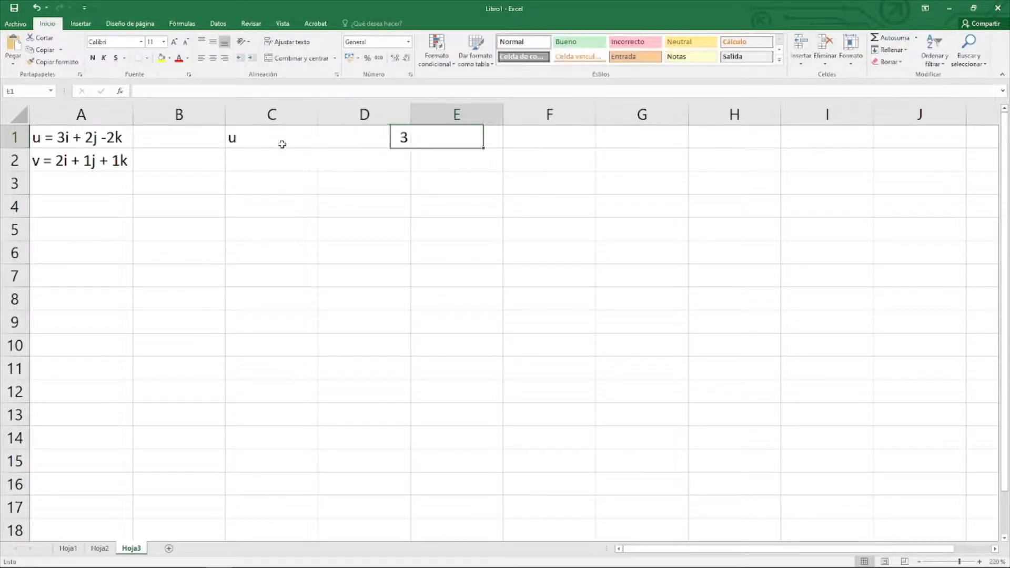
pyautogui.write('2')
pyautogui.press('Right')
pyautogui.write('-2')
pyautogui.press('Return')
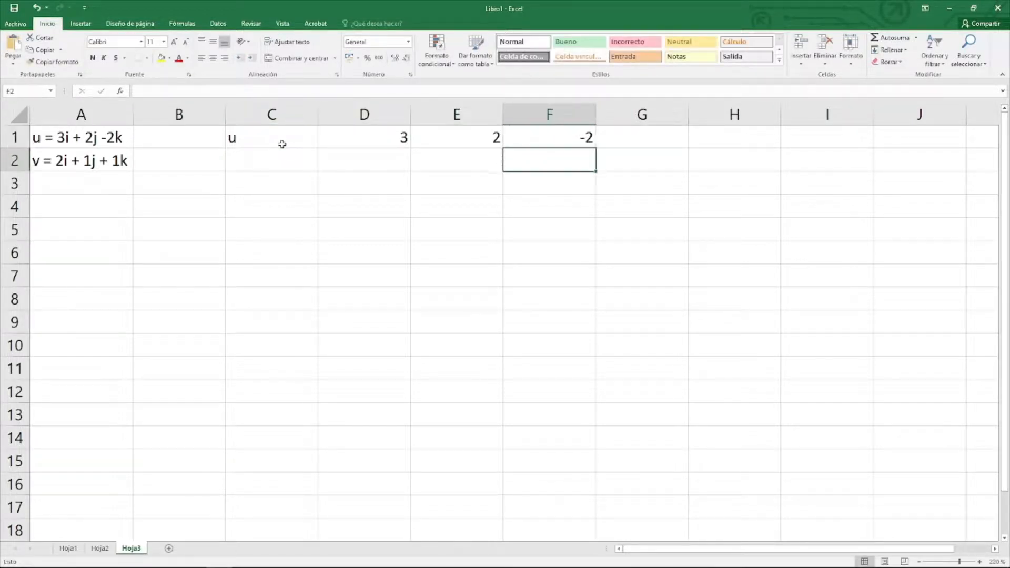
# - Enter the label v in C2 and its vector components 2, 1 and 1 in D2:F2
pyautogui.press('Left')
pyautogui.press('Left')
pyautogui.press('Left')
pyautogui.write('v')
pyautogui.press('Right')
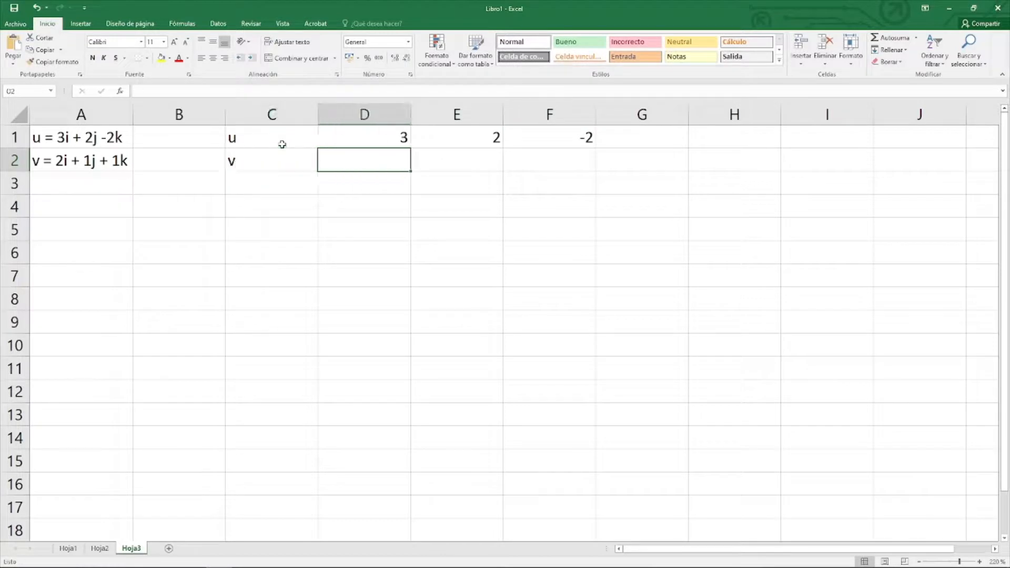
pyautogui.write('2')
pyautogui.press('Right')
pyautogui.write('1')
pyautogui.press('Right')
pyautogui.write('1')
pyautogui.press('Return')
pyautogui.press('Return')
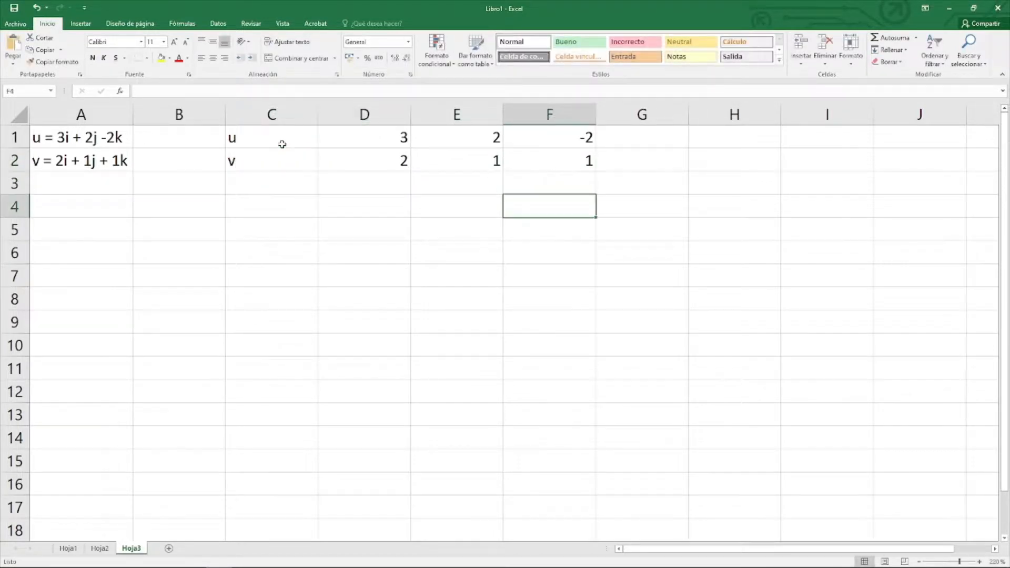
# - Add vectors u and v by entering =D1+D2 in D4 and filling the formula across to F4
pyautogui.press('Left')
pyautogui.press('Left')
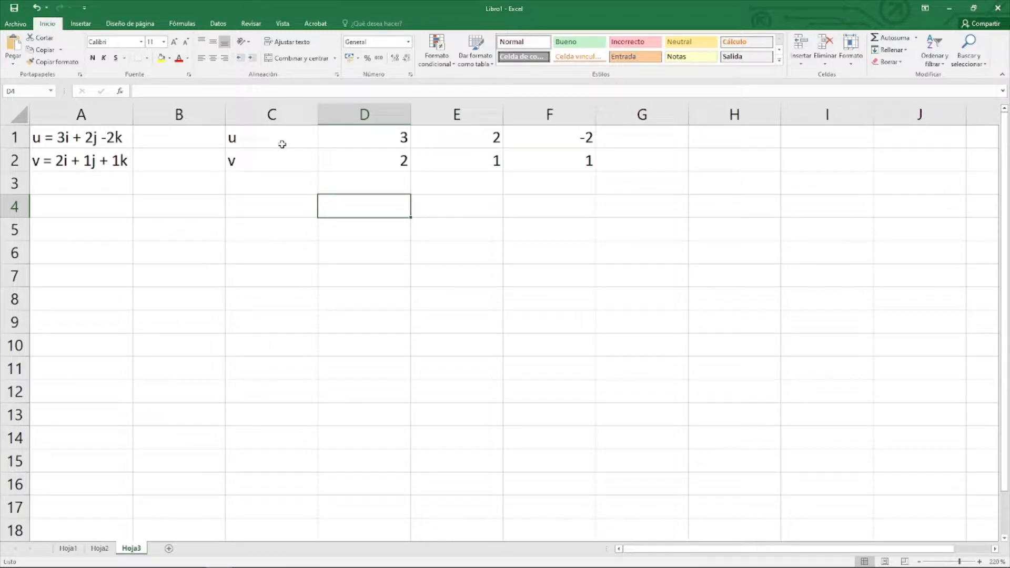
pyautogui.write('=')
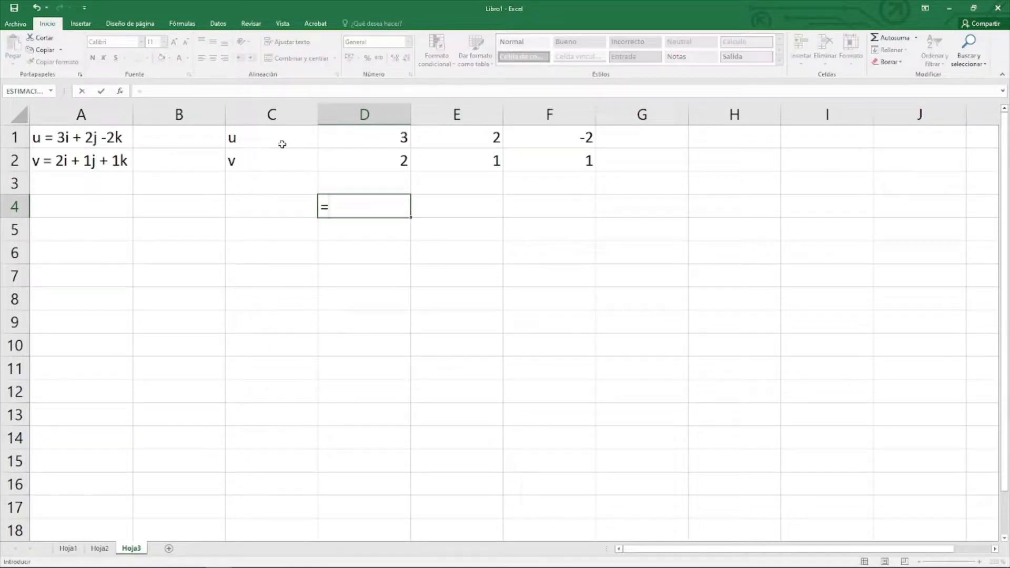
pyautogui.click(367, 139)
pyautogui.write('+')
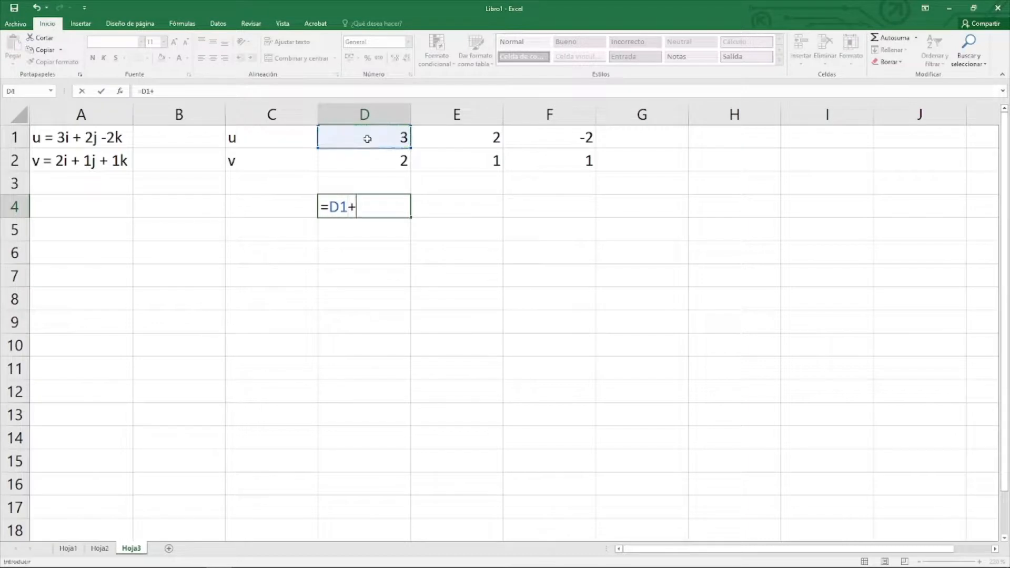
pyautogui.click(372, 166)
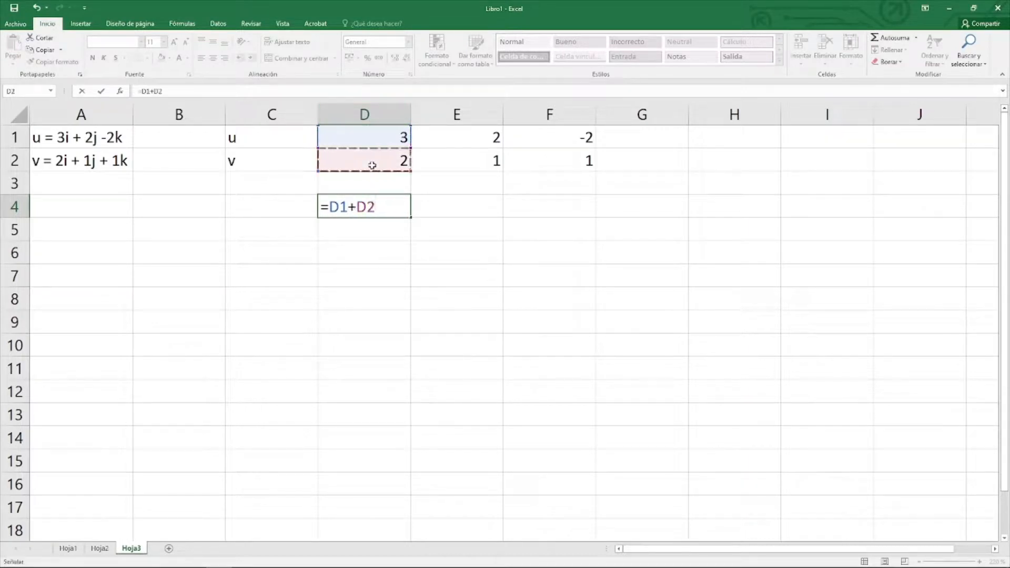
pyautogui.press('Return')
pyautogui.click(408, 213)
pyautogui.moveTo(408, 214); pyautogui.dragTo(571, 207)
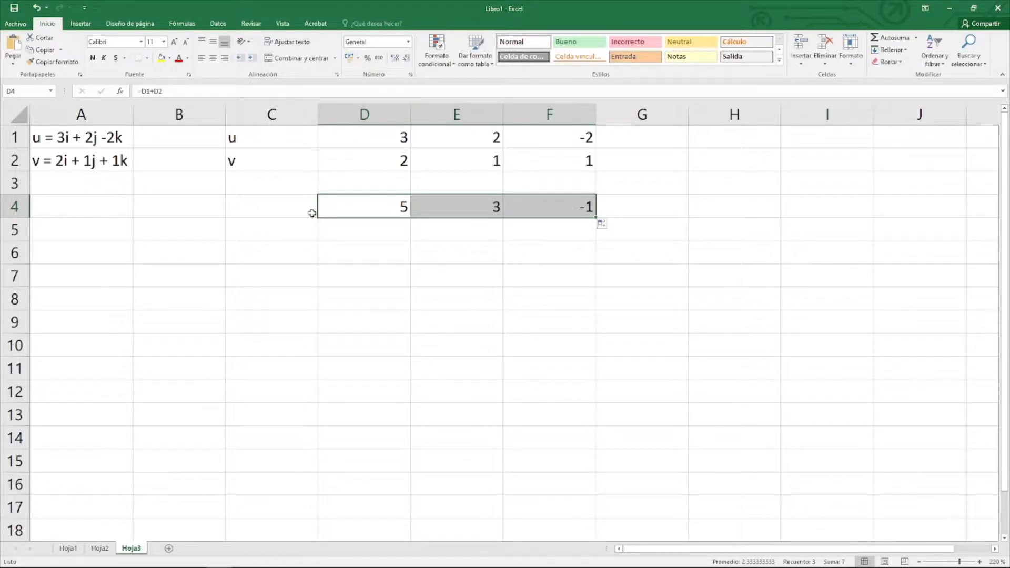
# - Enter the label x in A5 and the scalar value 5 in B5
pyautogui.click(100, 223)
pyautogui.write('x')
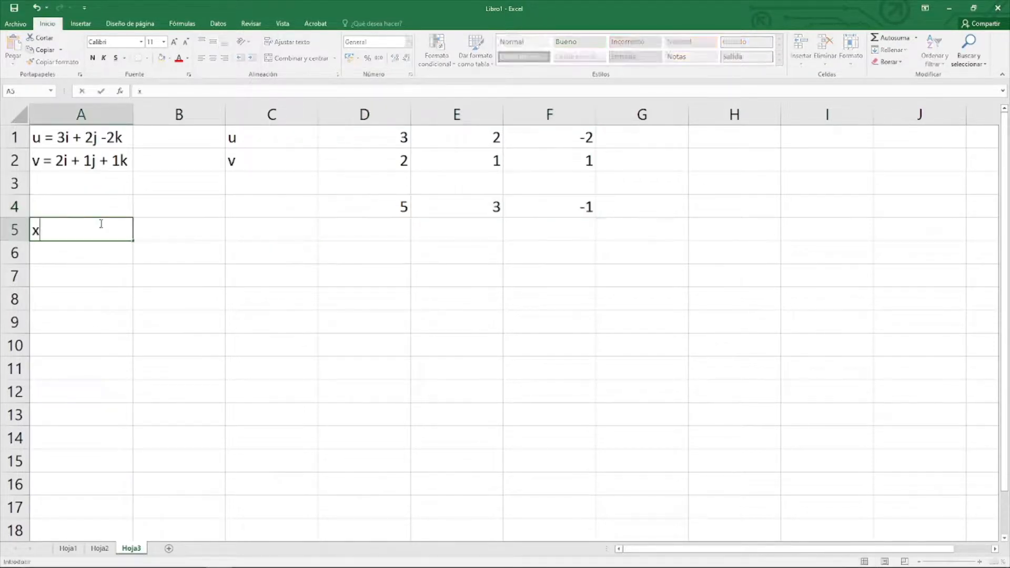
pyautogui.press('Tab')
pyautogui.write('5')
pyautogui.press('Return')
# - Center the contents of A5 and B5 and make the label x in A5 bold
pyautogui.click(100, 223)
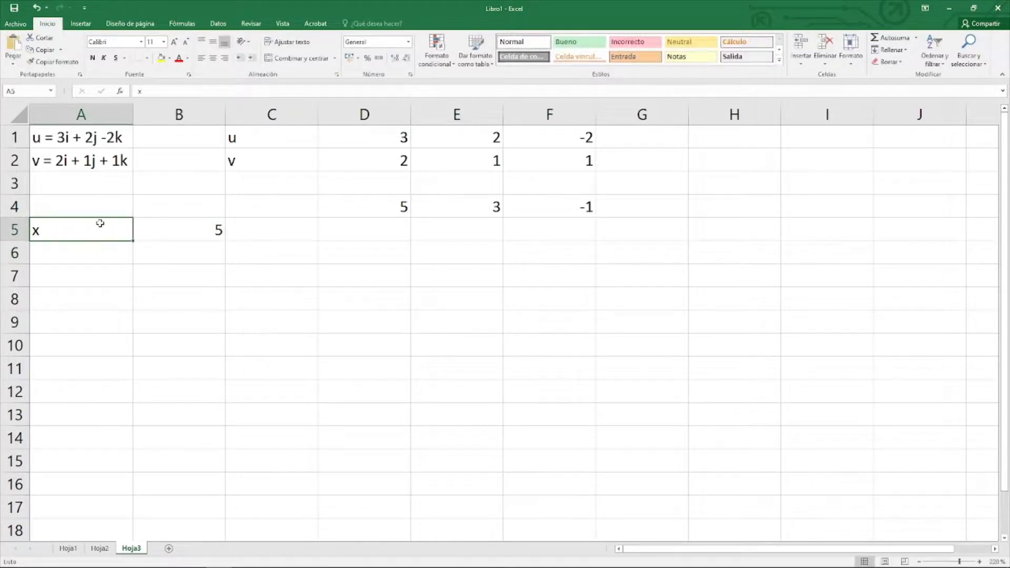
pyautogui.click(213, 58)
pyautogui.click(93, 58)
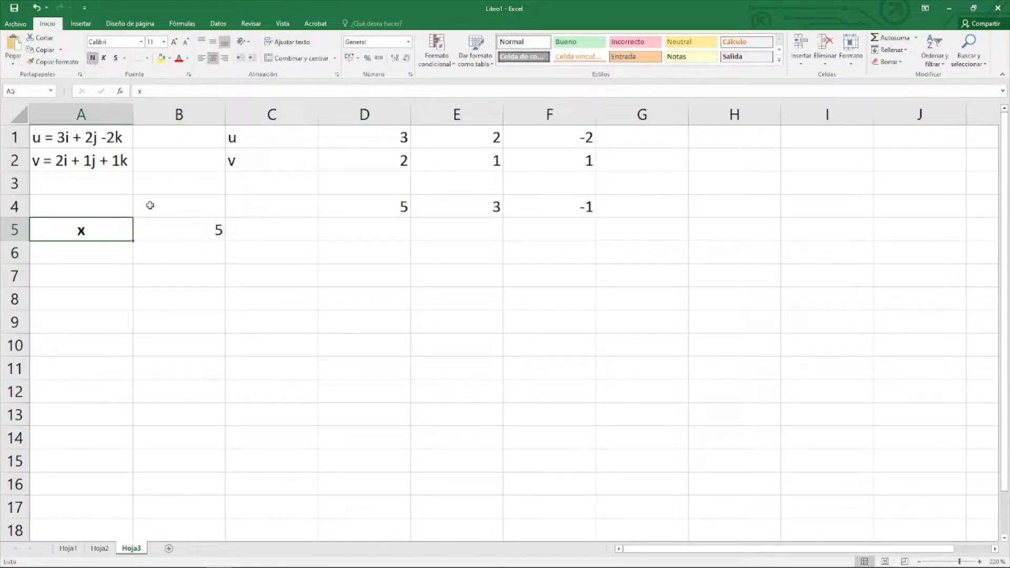
pyautogui.click(181, 213)
pyautogui.click(213, 58)
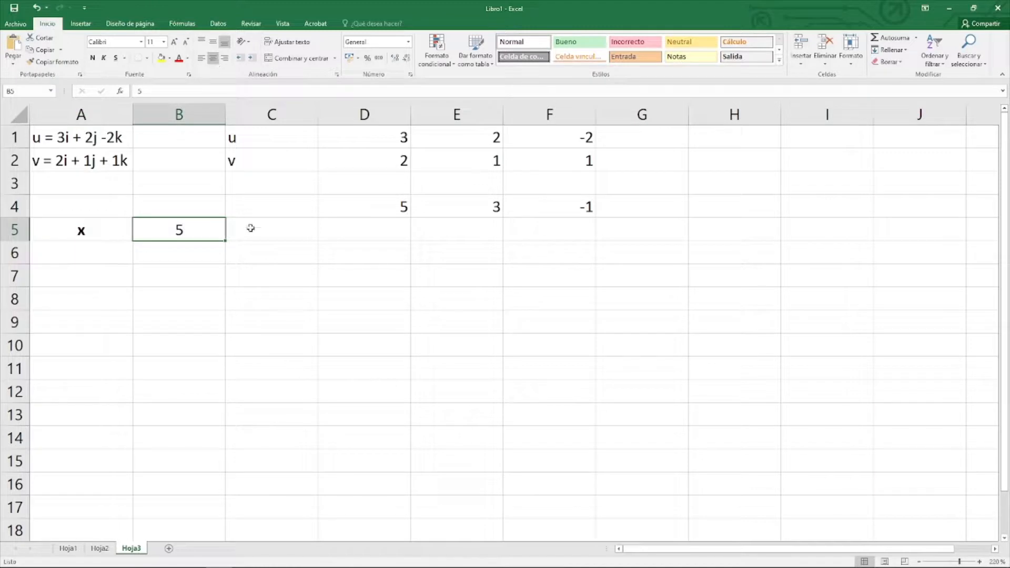
# - Enter the label 5u in C5
pyautogui.click(263, 231)
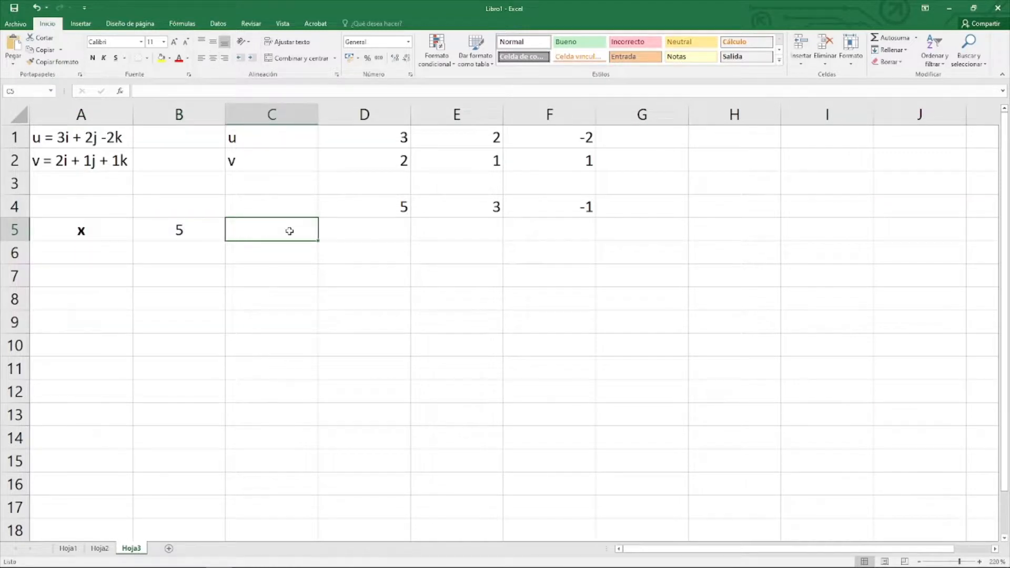
pyautogui.write('5u')
pyautogui.press('Return')
# - Multiply vector u by the scalar by entering =$B$5*D1 in D5 and filling the formula across to F5
pyautogui.press('Right')
pyautogui.press('Up')
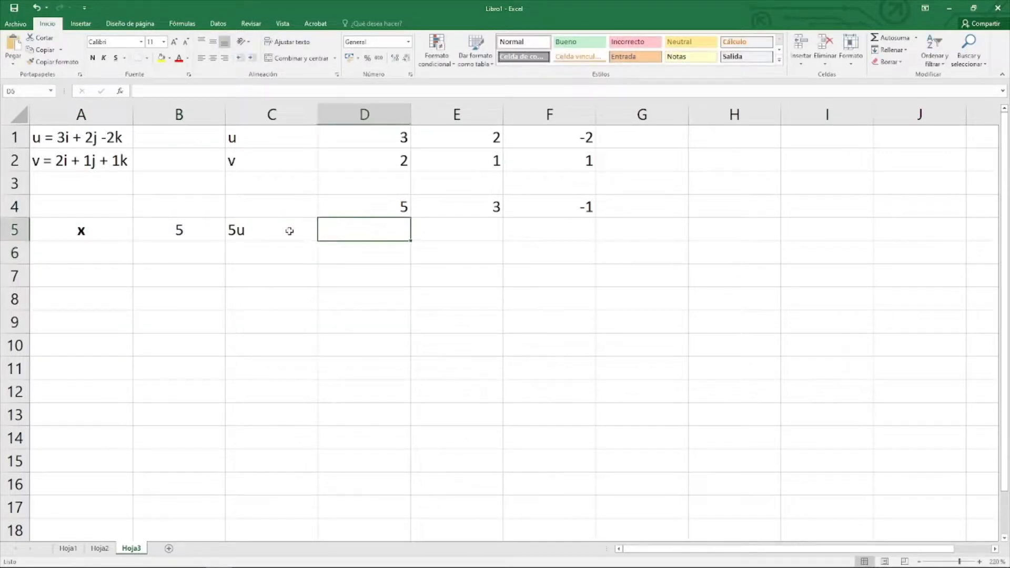
pyautogui.write('=')
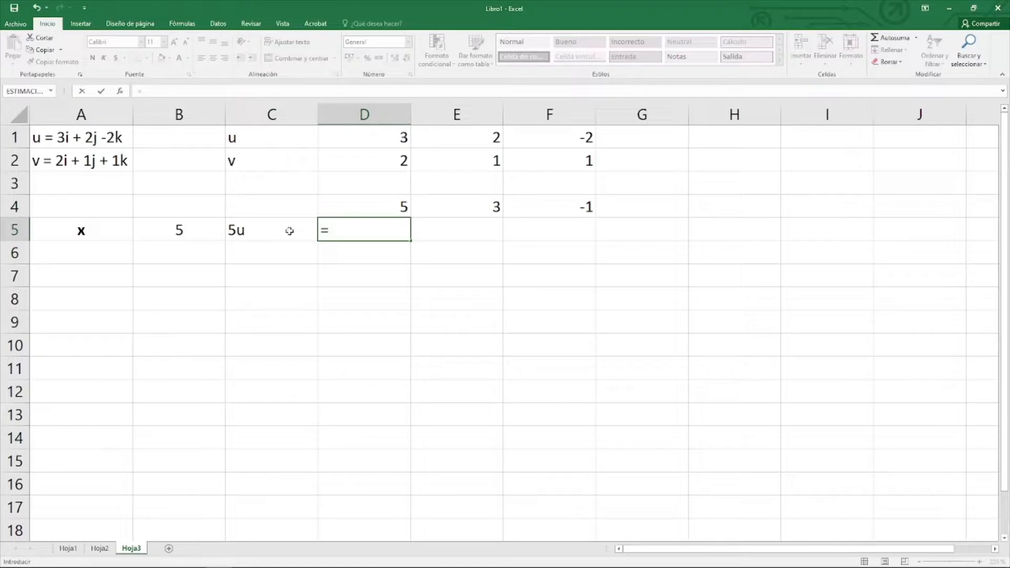
pyautogui.click(180, 230)
pyautogui.write('*')
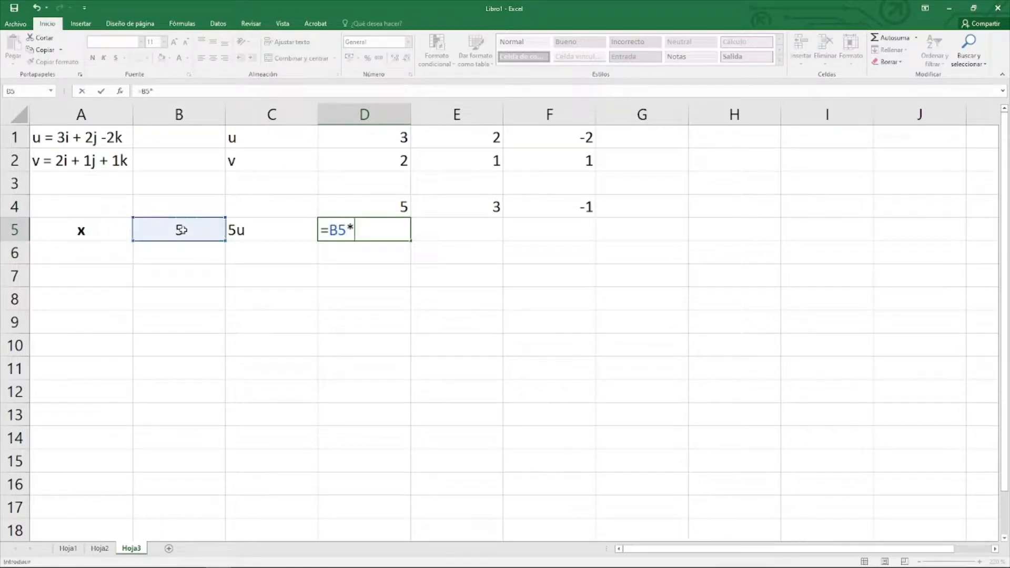
pyautogui.click(364, 138)
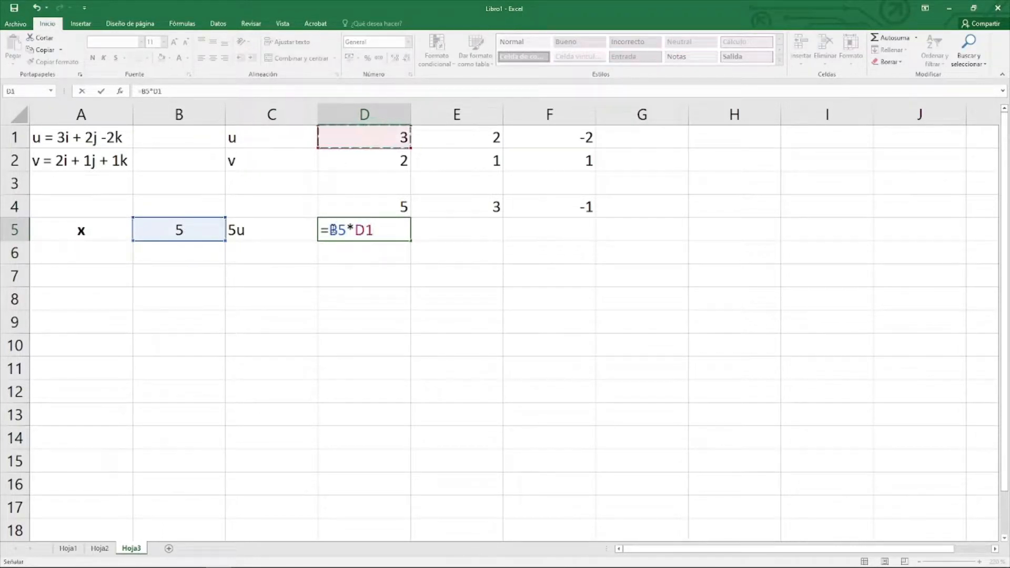
pyautogui.click(335, 227)
pyautogui.write('$')
pyautogui.press('Right')
pyautogui.write('$')
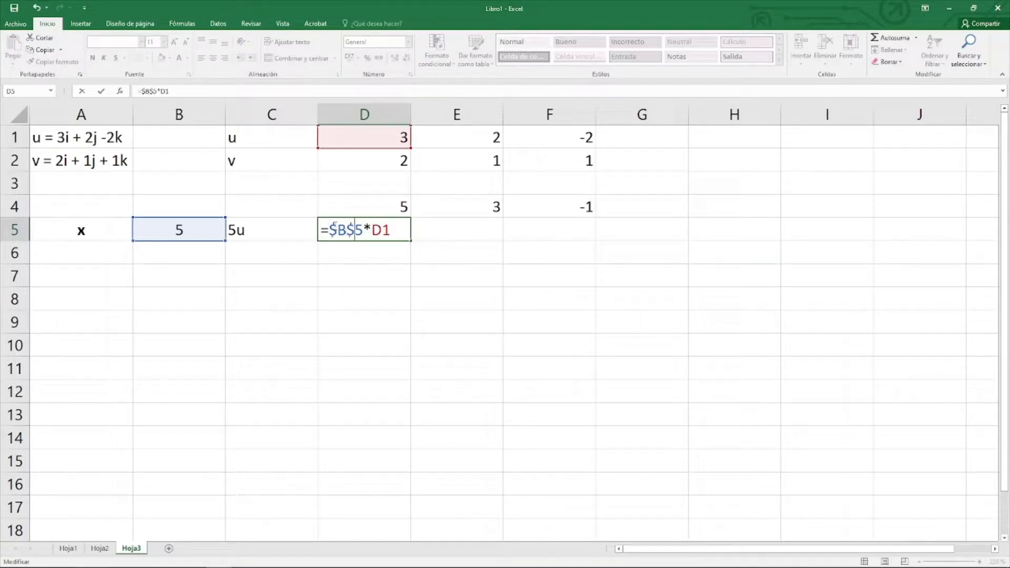
pyautogui.press('Return')
pyautogui.click(350, 226)
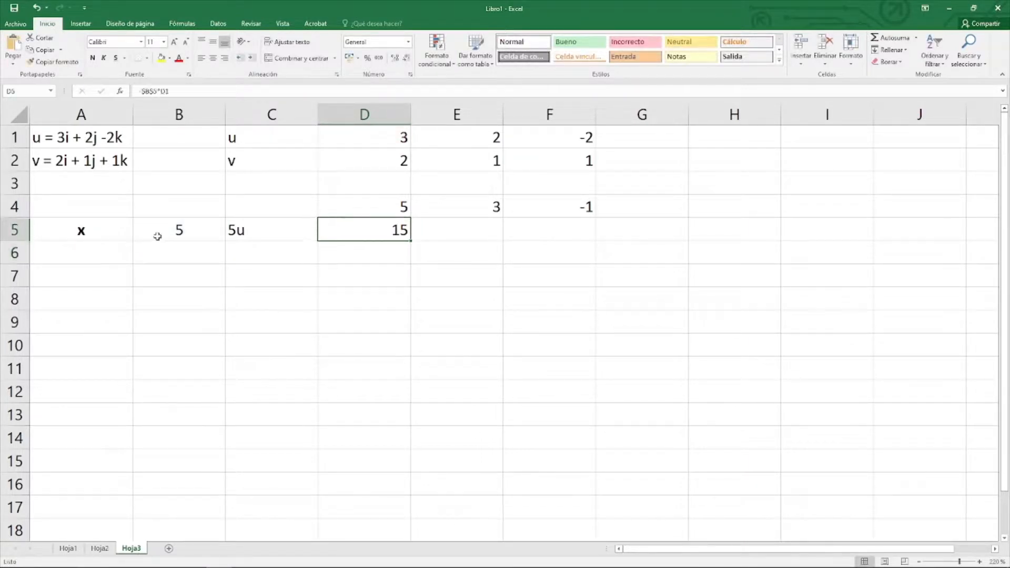
pyautogui.moveTo(559, 241); pyautogui.dragTo(560, 240)
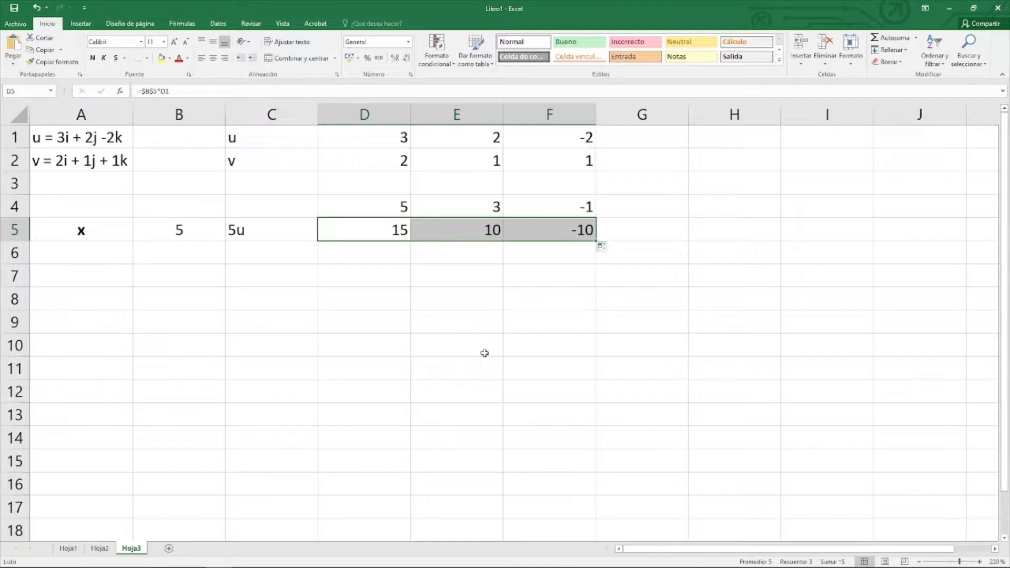
# - Enter the magnitude label |u| in C7
pyautogui.click(276, 280)
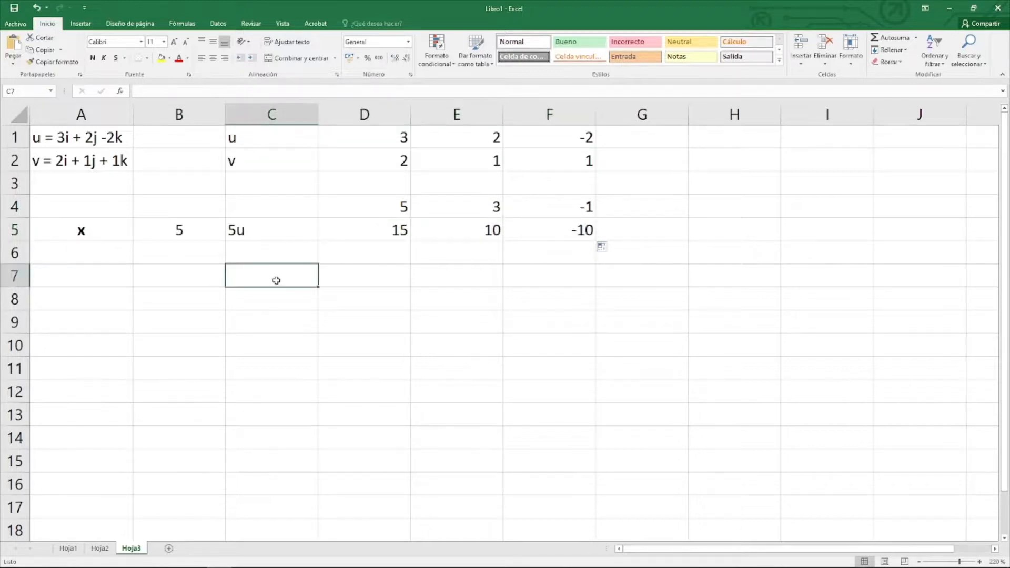
pyautogui.write('@')
pyautogui.press('BackSpace')
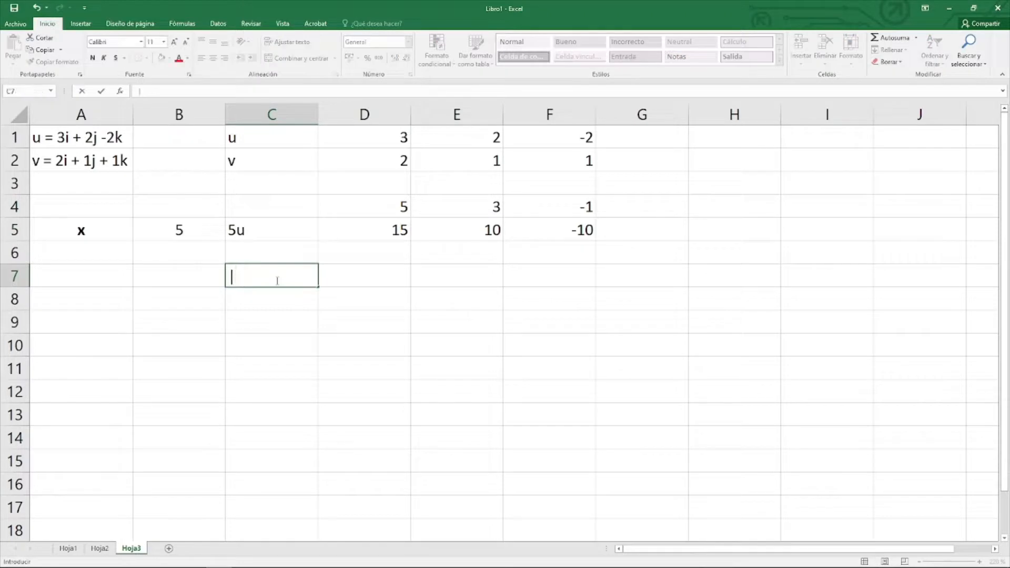
pyautogui.write('|u|')
pyautogui.press('Tab')
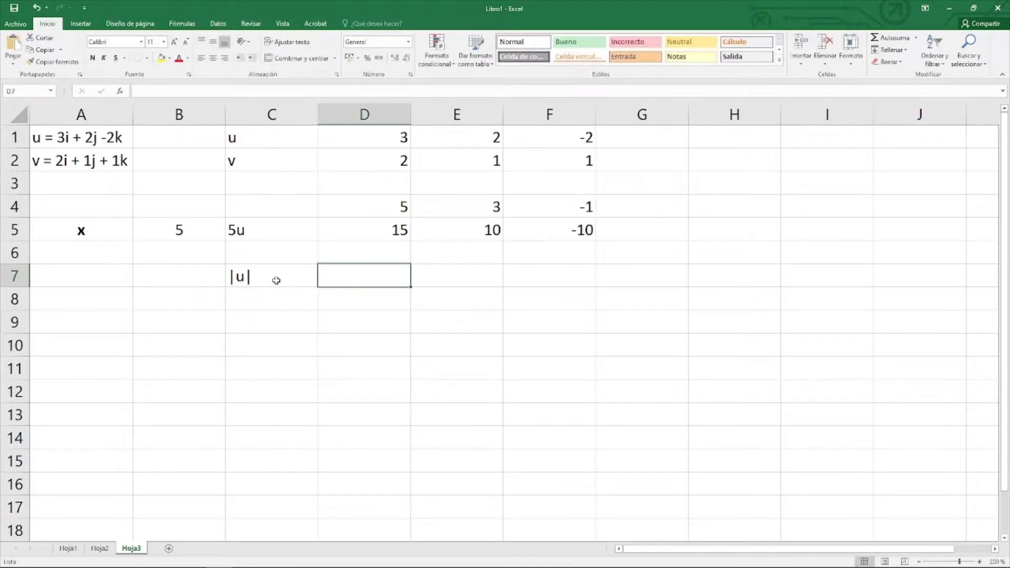
# - Calculate the magnitude of vector u in D7 with the formula =RAIZ(D1^2+E1^2+F1^2)
pyautogui.write('=RAIZ')
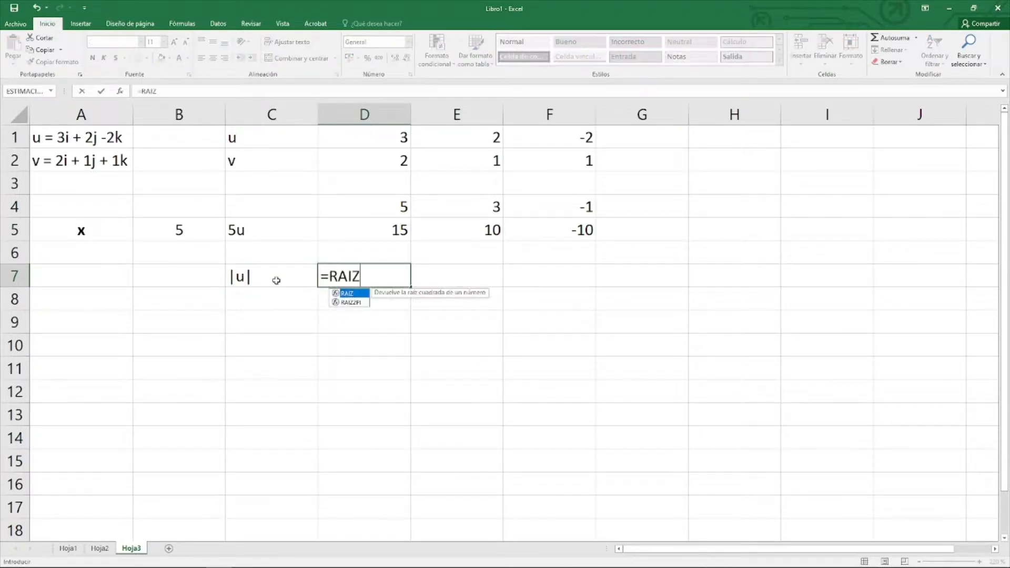
pyautogui.write('(')
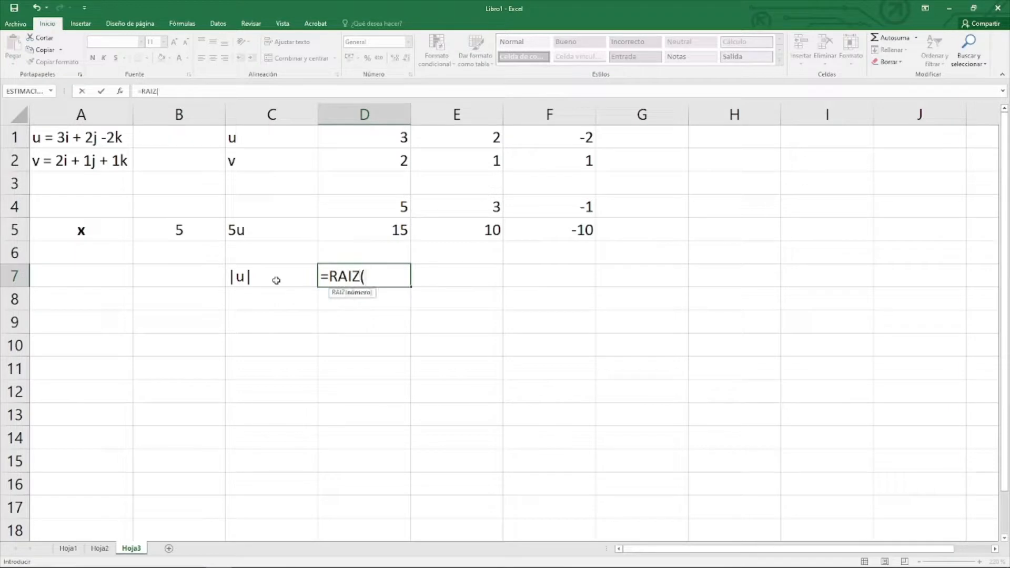
pyautogui.click(358, 132)
pyautogui.write('^2+')
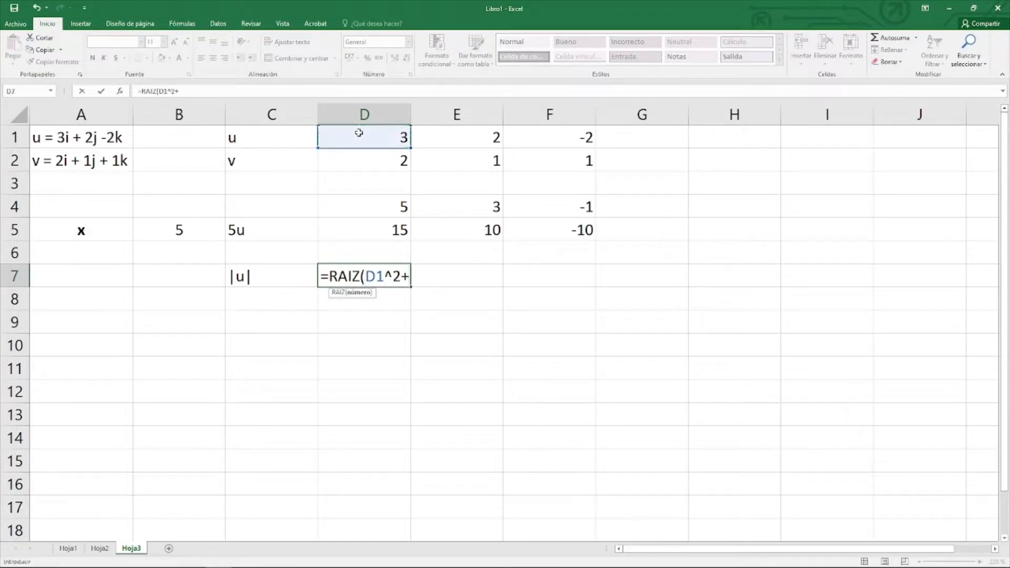
pyautogui.click(445, 141)
pyautogui.write('^2')
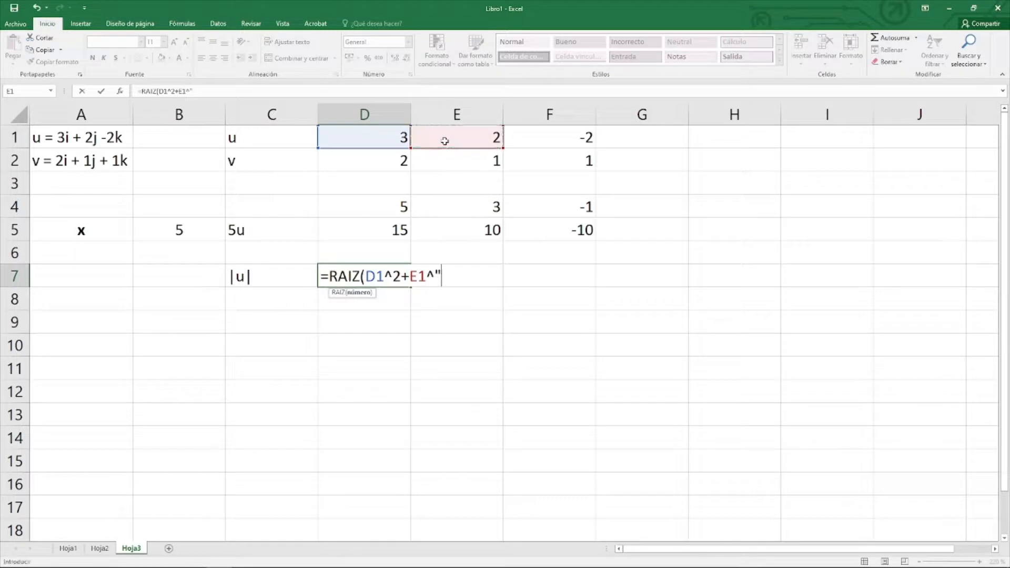
pyautogui.write('+')
pyautogui.click(586, 137)
pyautogui.write('^2')
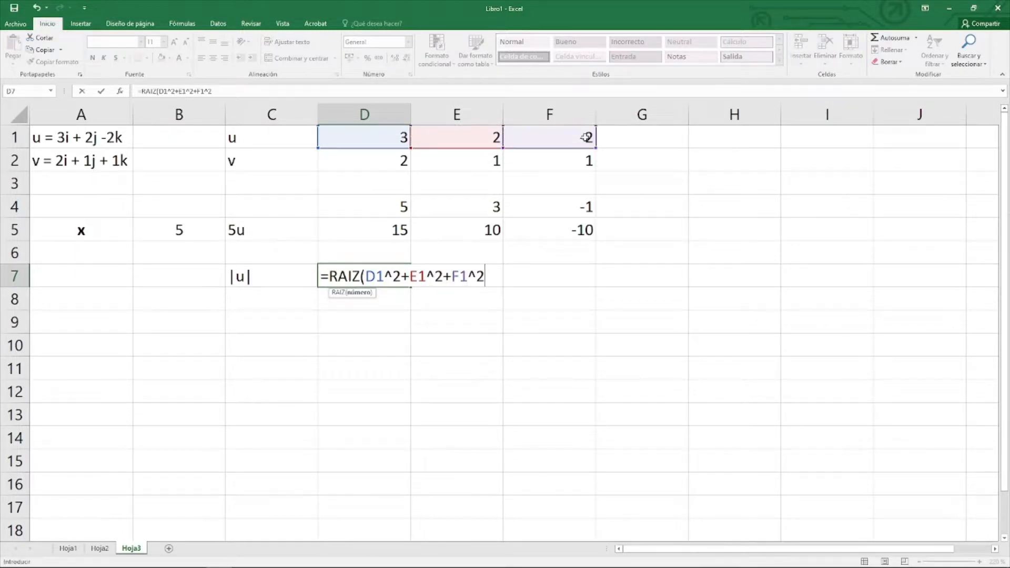
pyautogui.write(')')
pyautogui.press('Return')
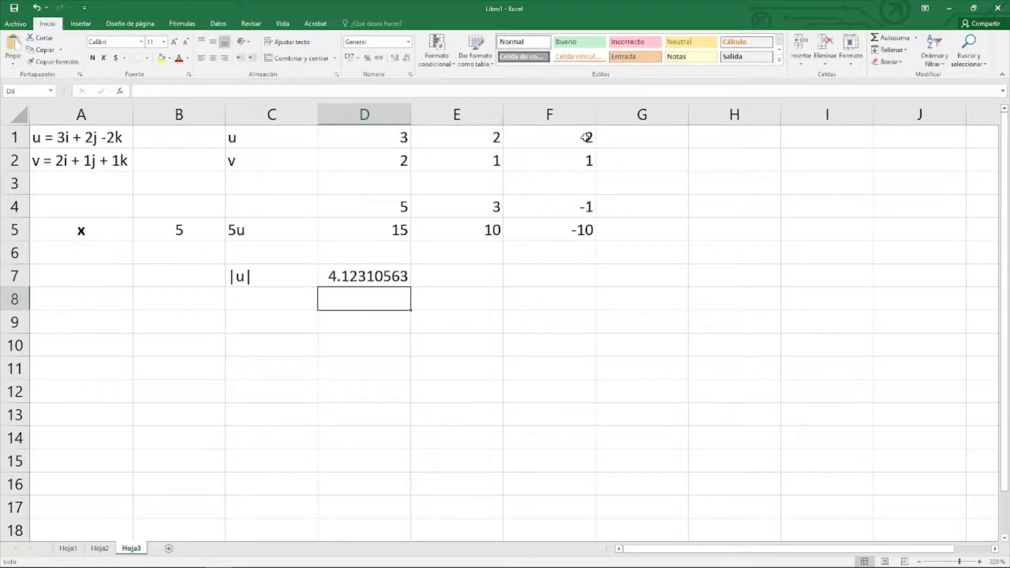
# - Calculate the magnitude of u again in E7 with the formula =RAIZ(SUMA.CUADRADOS(D1:F1))
pyautogui.press('Right')
pyautogui.press('Up')
pyautogui.write('=')
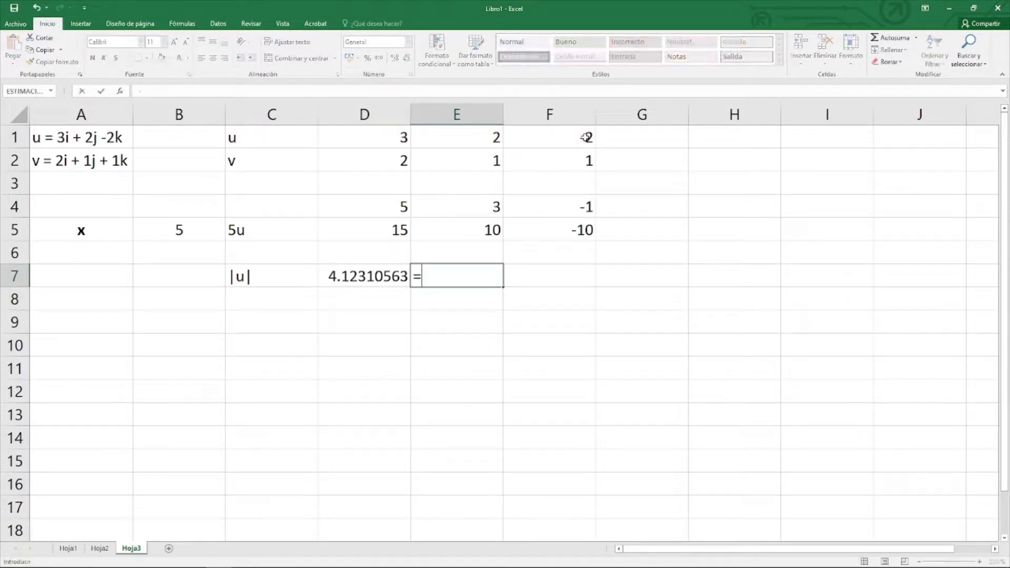
pyautogui.write('RAIZ(')
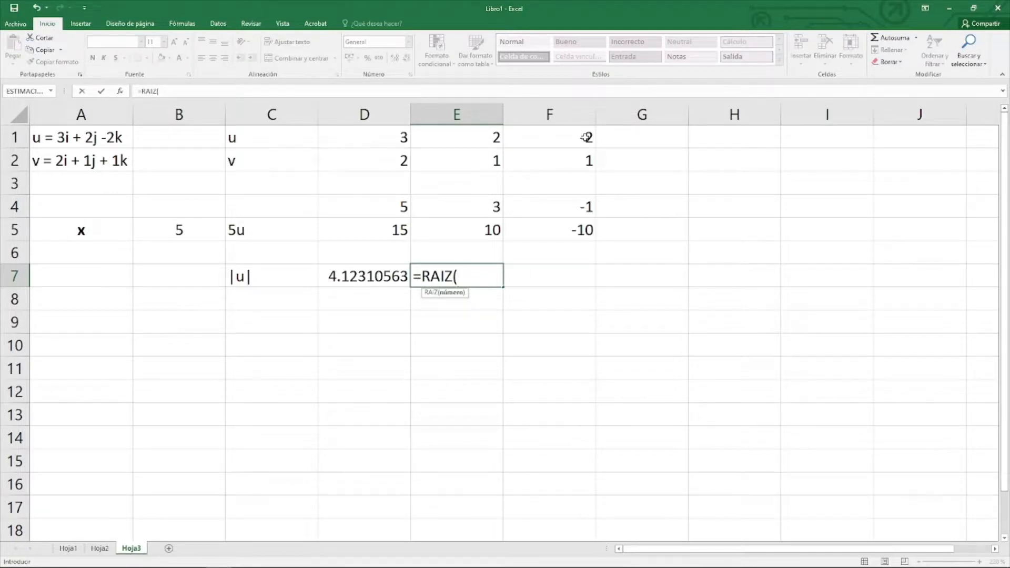
pyautogui.write('SUMA')
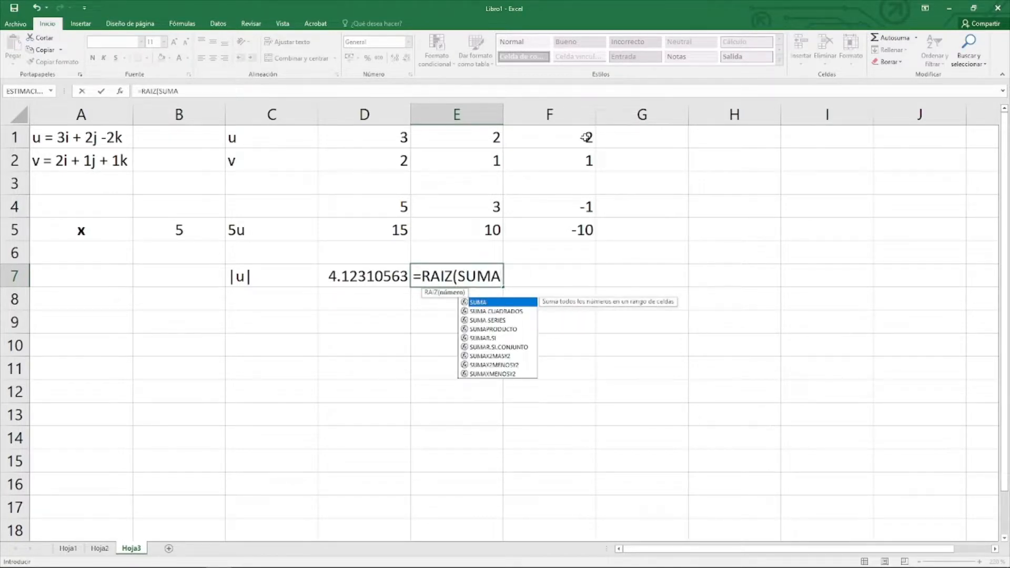
pyautogui.write('.CUADRADOS')
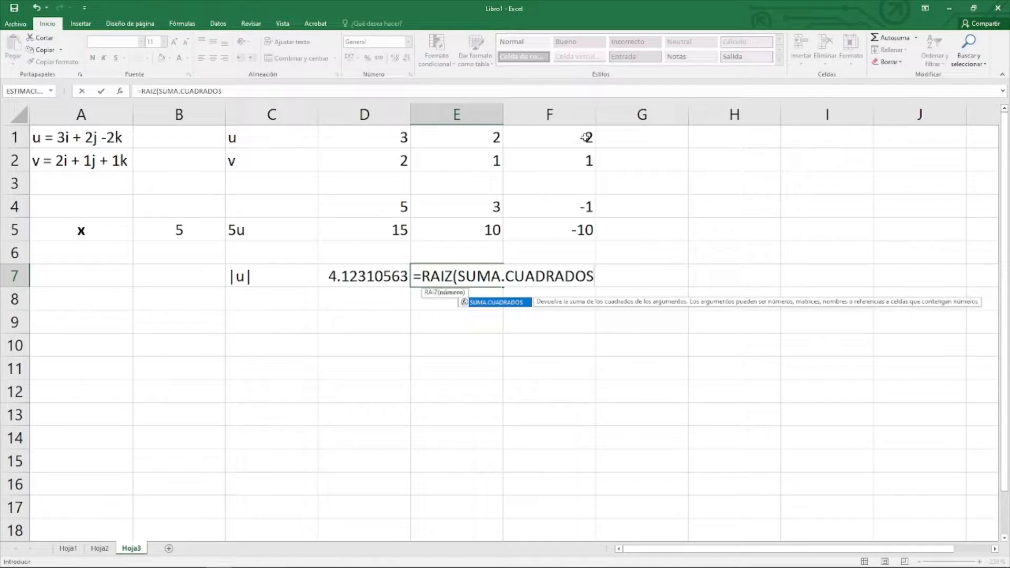
pyautogui.write('(')
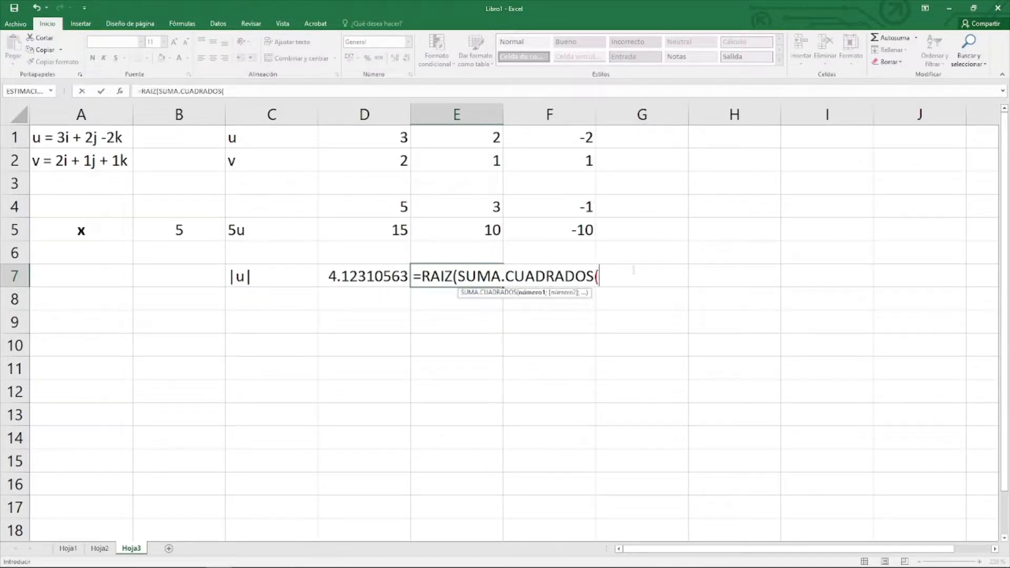
pyautogui.moveTo(377, 136); pyautogui.dragTo(559, 138)
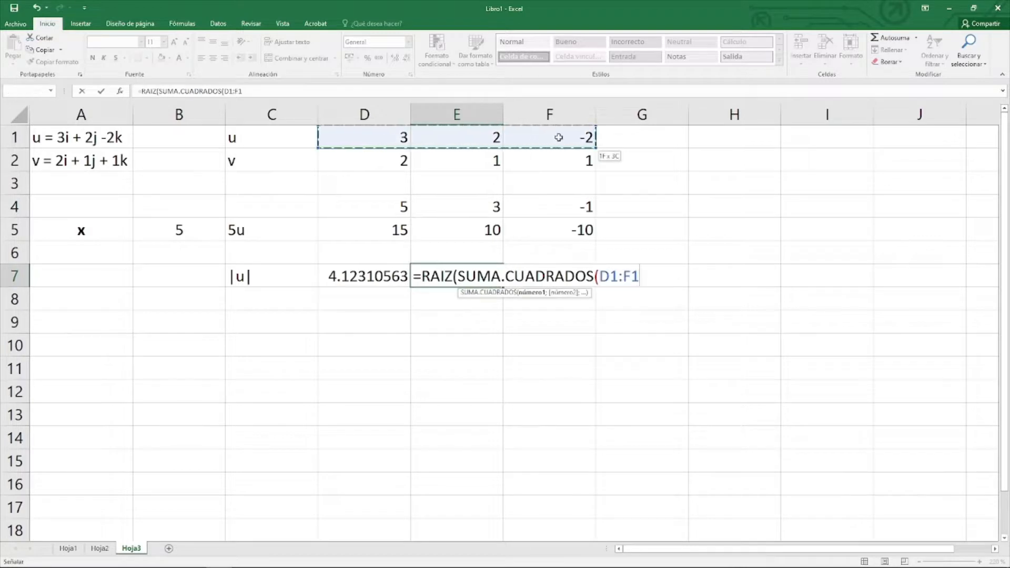
pyautogui.write(')')
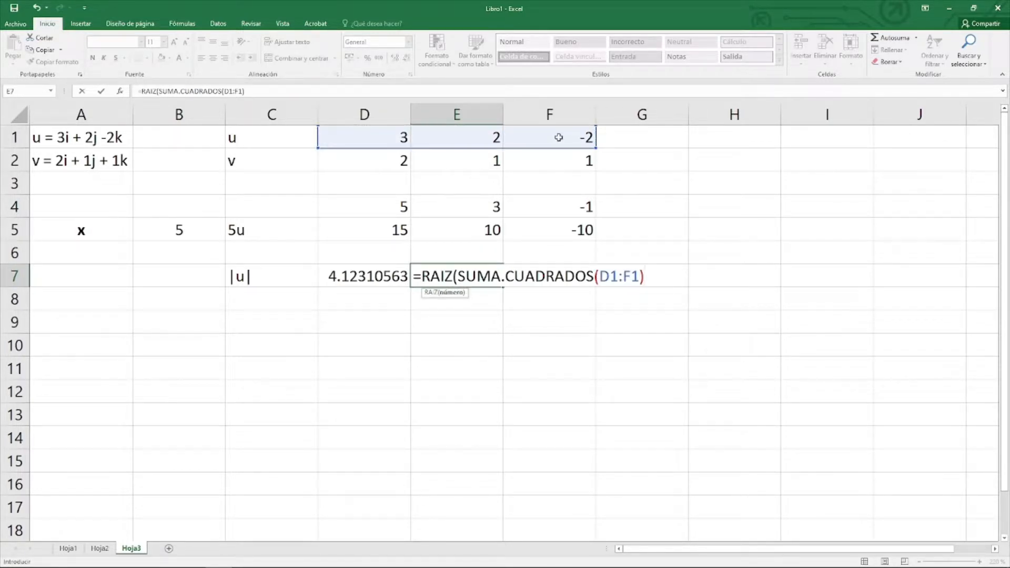
pyautogui.write(')')
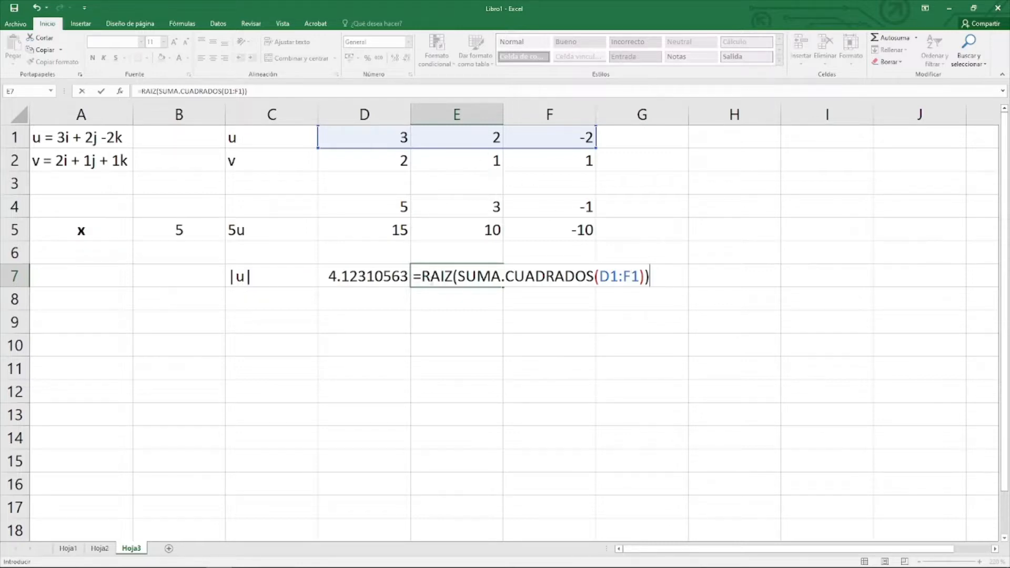
pyautogui.press('Return')
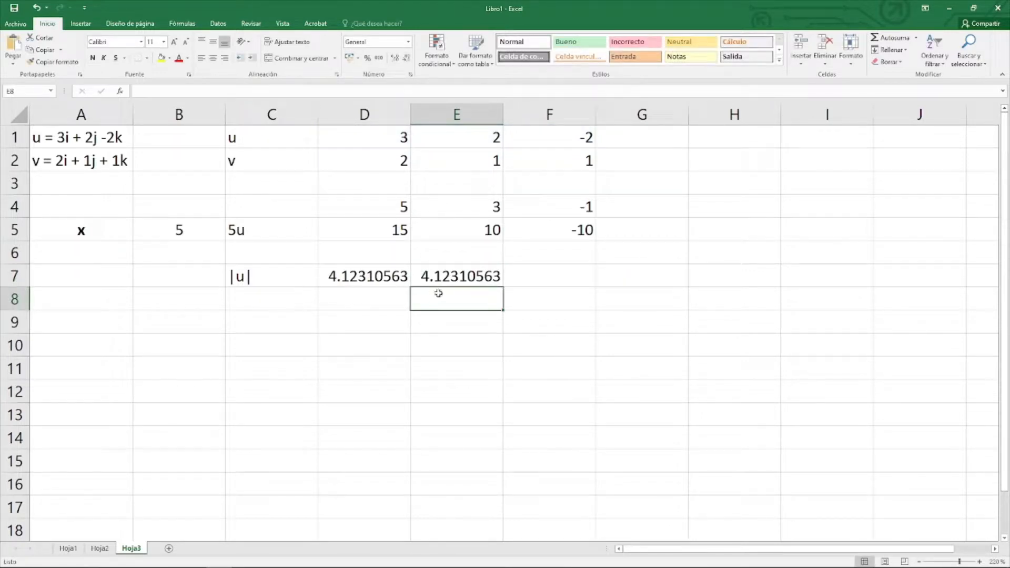
# - Enter the magnitude label |v| in C8
pyautogui.click(260, 297)
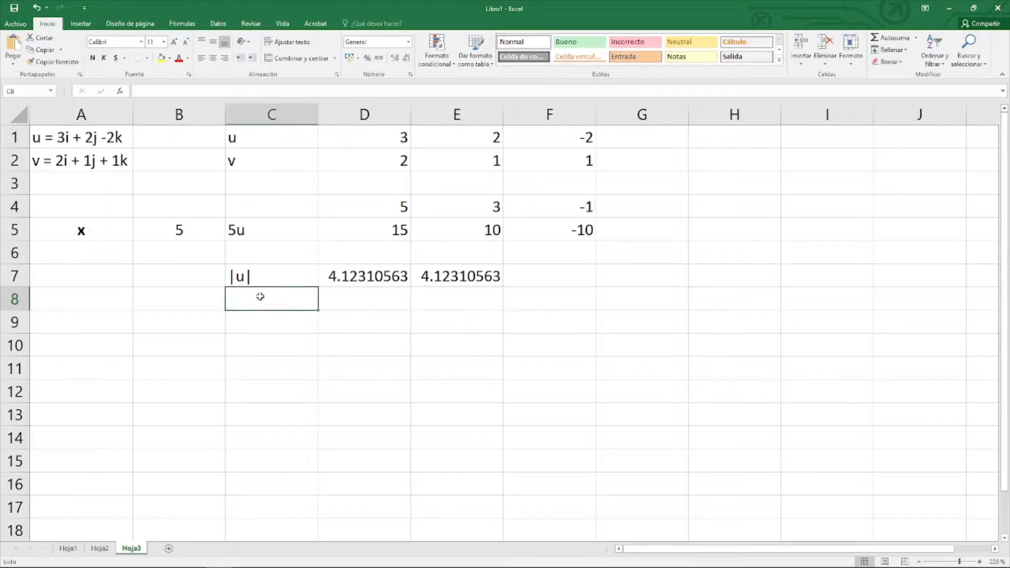
pyautogui.write('@')
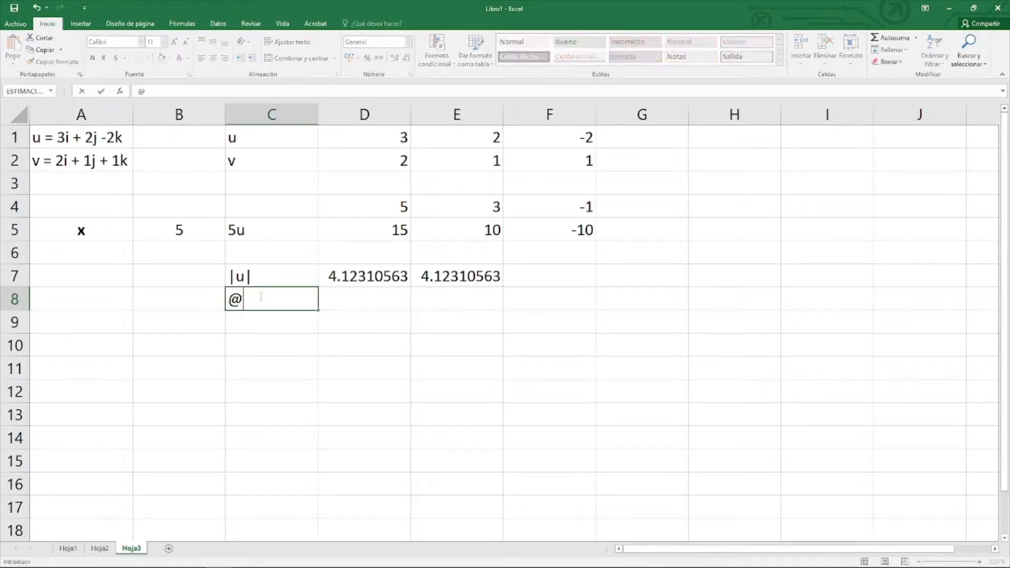
pyautogui.press('BackSpace')
pyautogui.write('|v|')
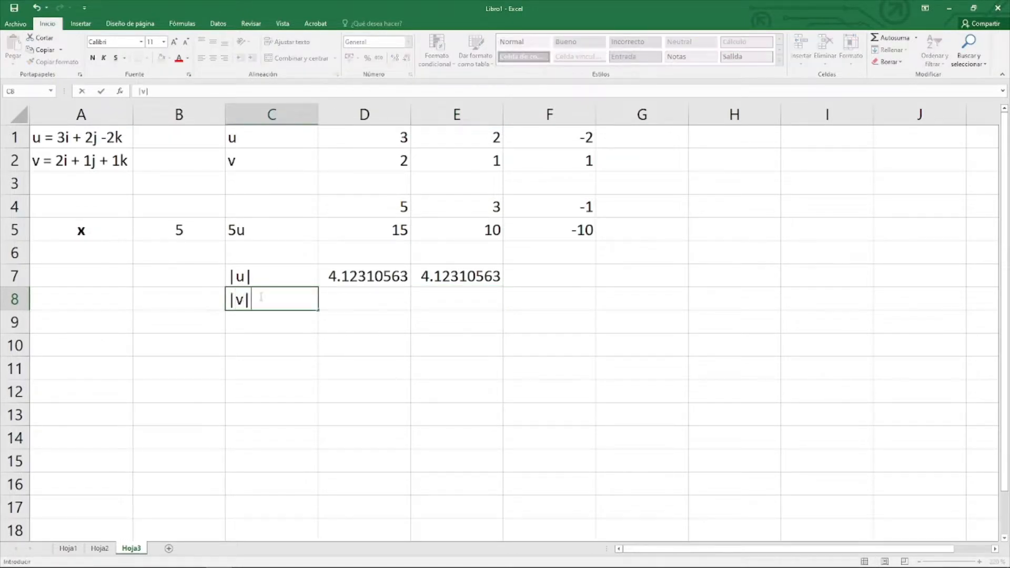
# - Calculate the magnitude of vector v in D8 with the formula =RAIZ(SUMA.CUADRADOS(D2:F2))
pyautogui.click(355, 299)
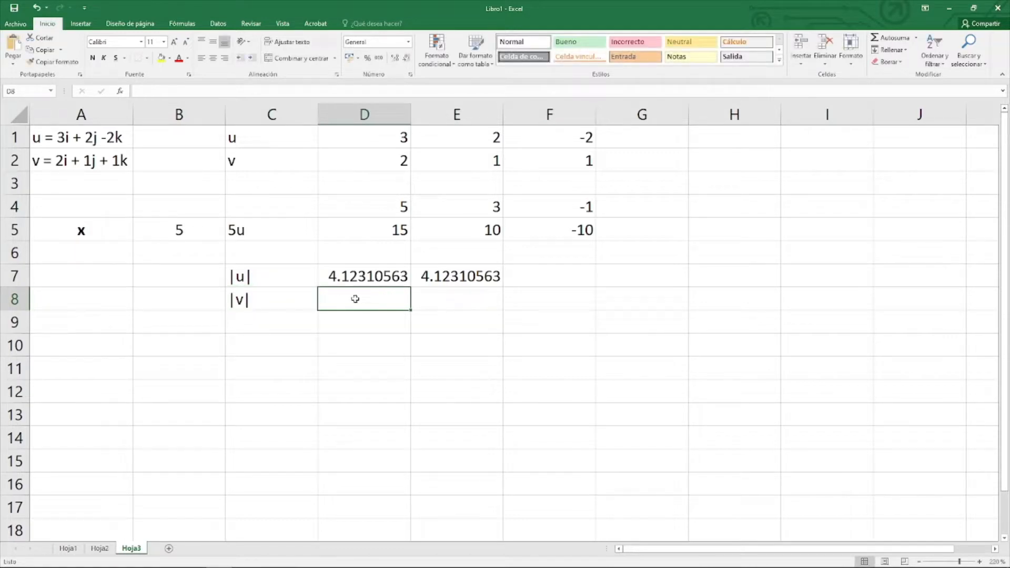
pyautogui.write('=RAIZ(')
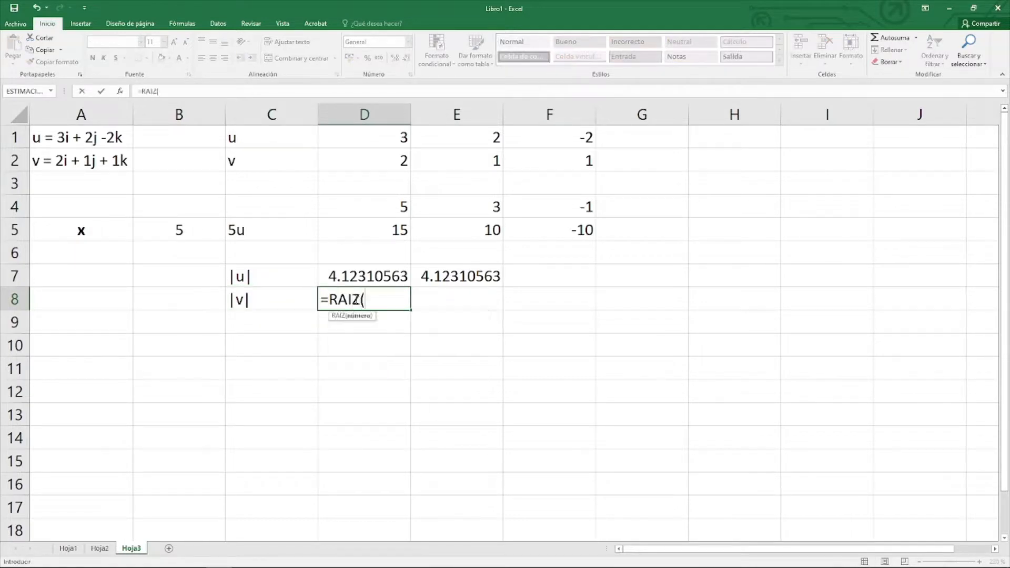
pyautogui.write('SUMA.')
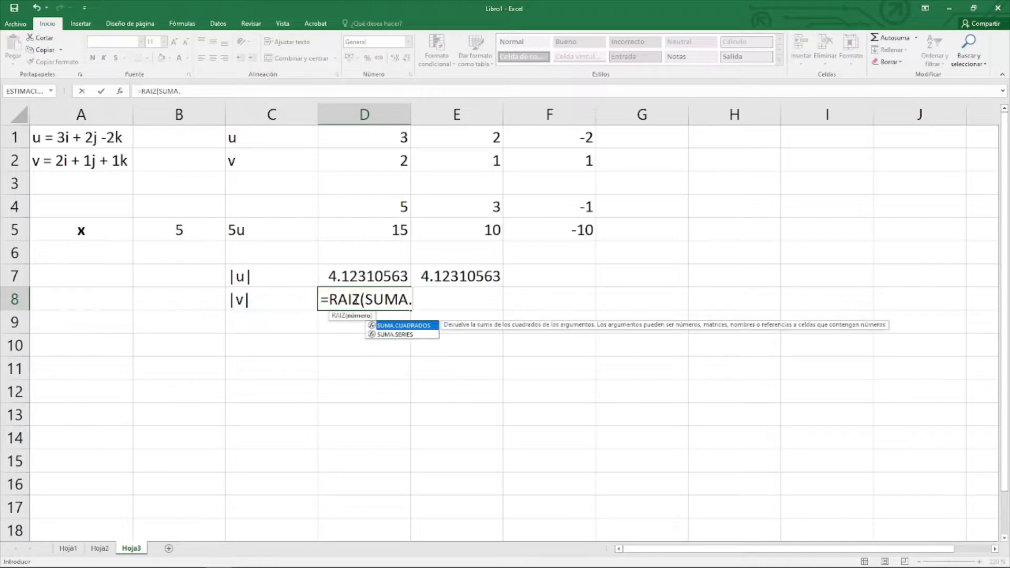
pyautogui.write('CUADRAD')
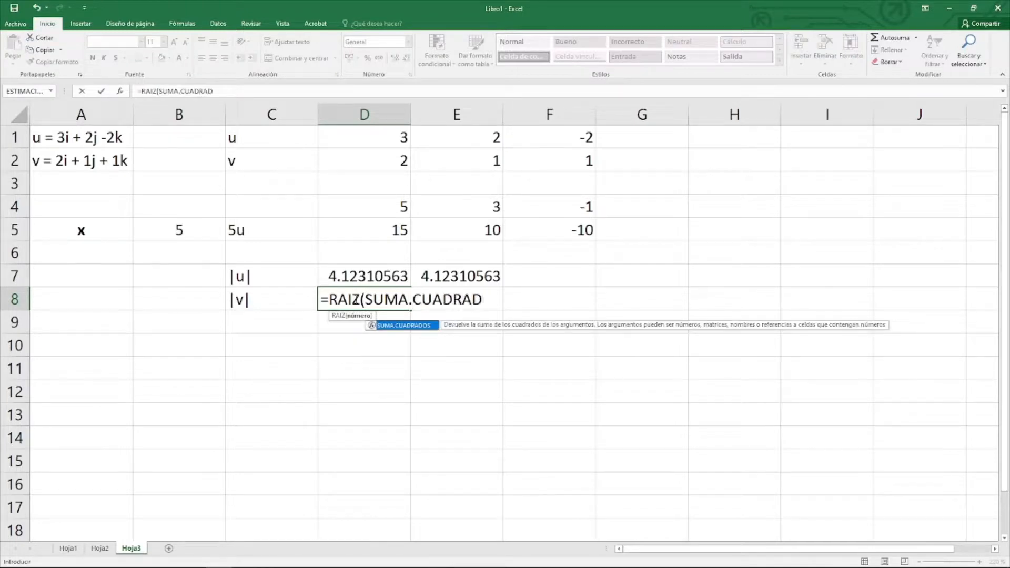
pyautogui.write('OS(')
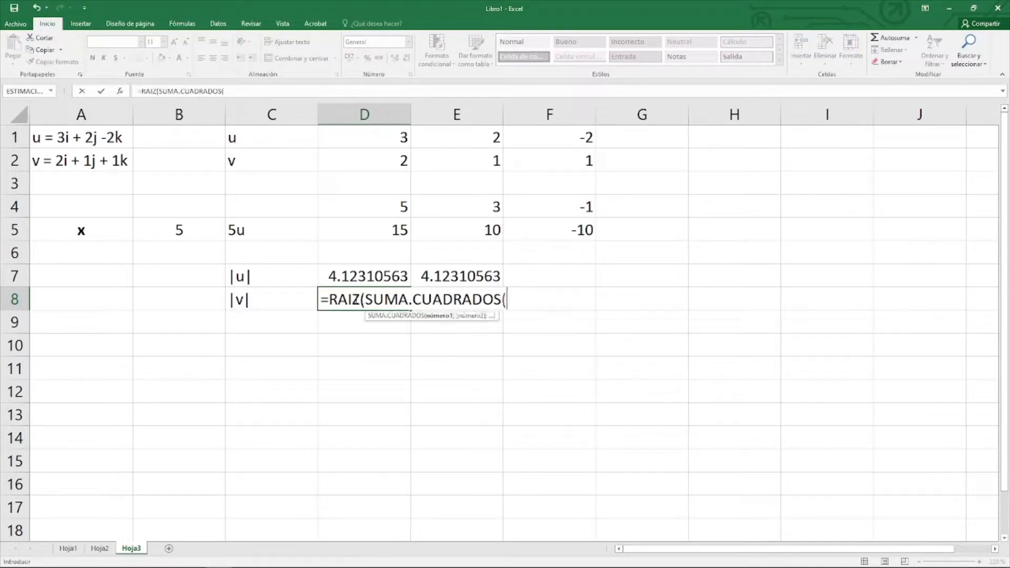
pyautogui.moveTo(374, 157); pyautogui.dragTo(542, 158)
pyautogui.write('))')
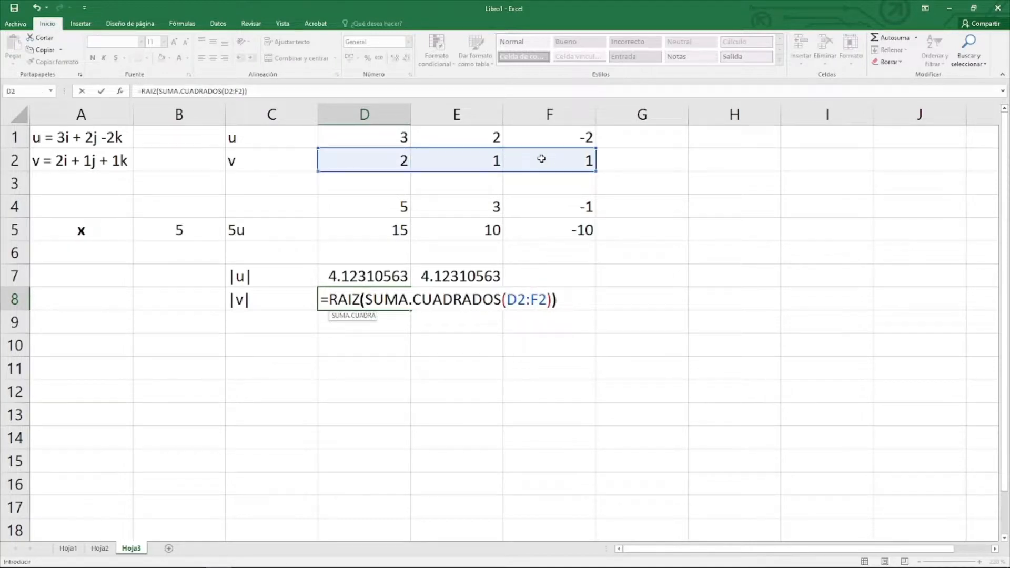
pyautogui.press('Return')
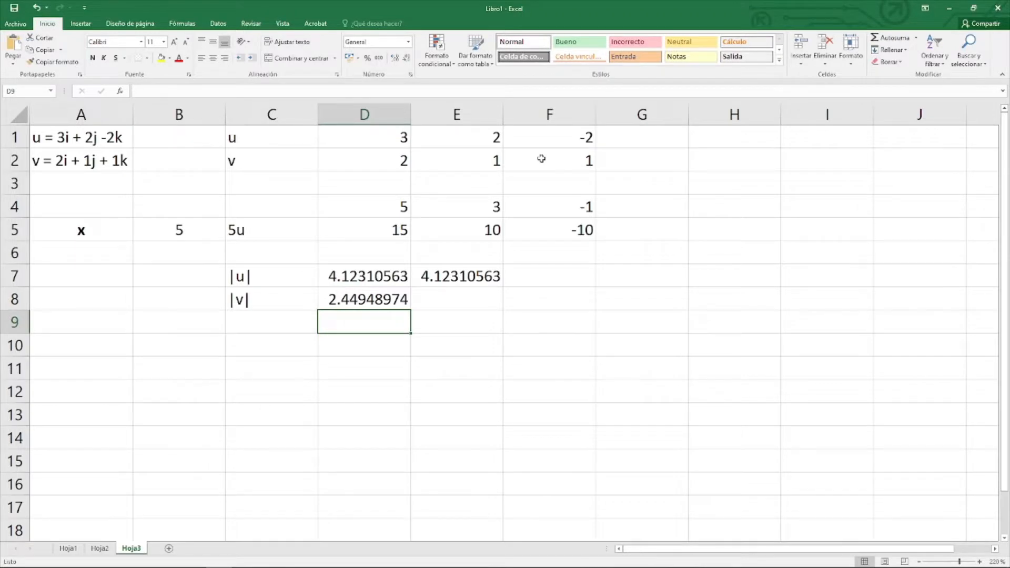
# - Enter the dot product label u·v in C9
pyautogui.press('Left')
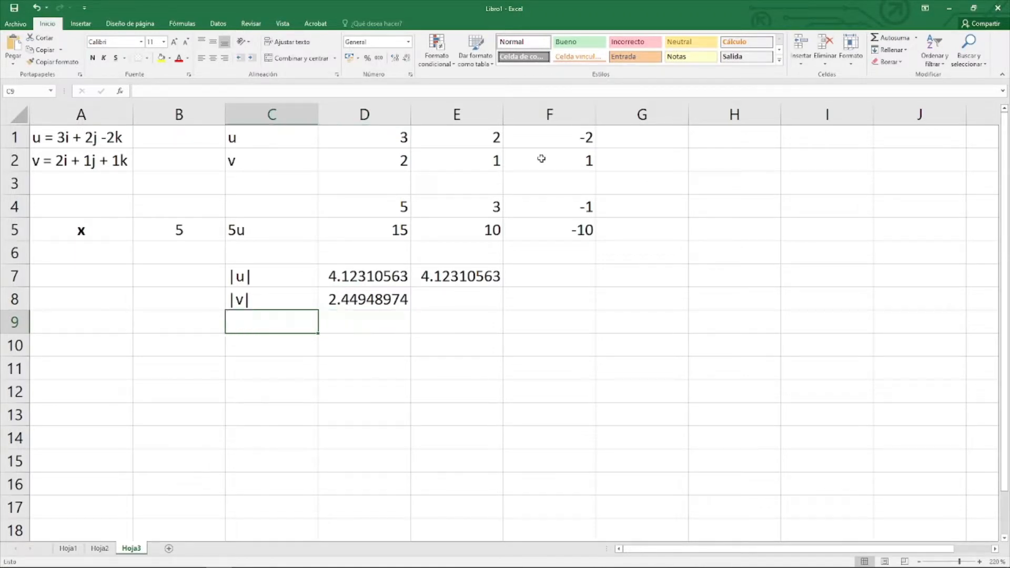
pyautogui.write('u$')
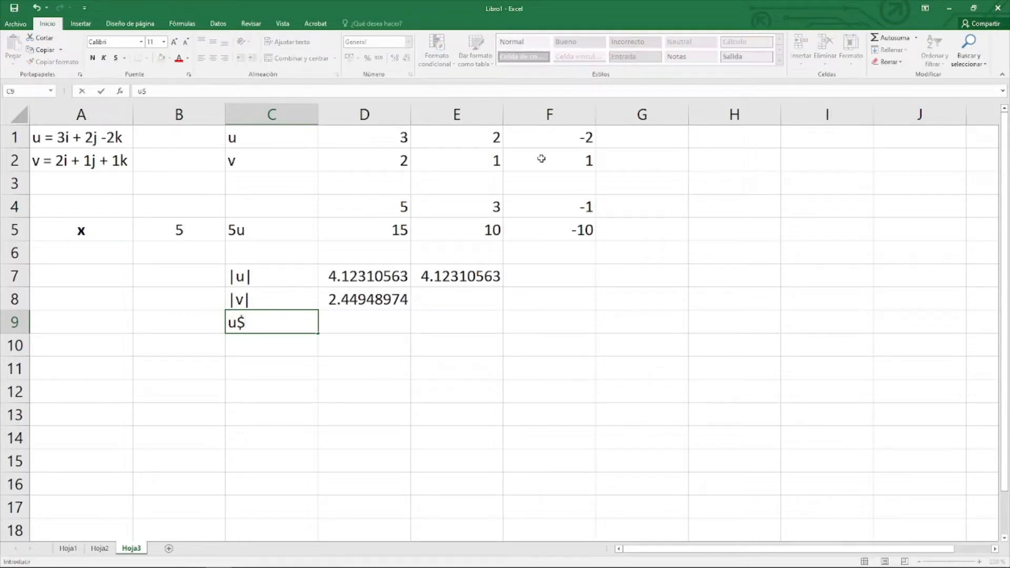
pyautogui.press('BackSpace')
pyautogui.write('·v')
pyautogui.press('Tab')
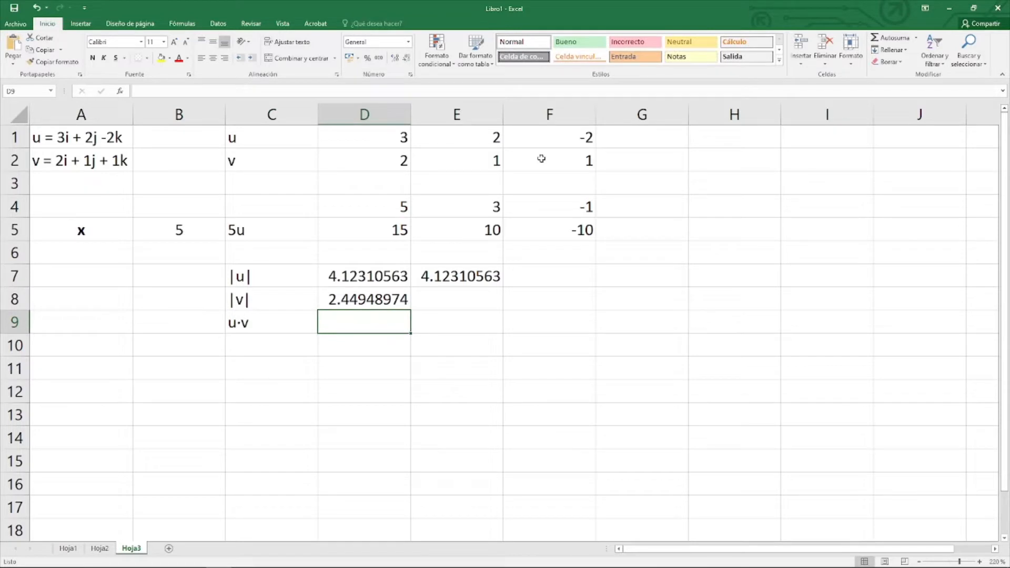
# - Calculate the dot product of u and v in D9 with the formula =SUMAPRODUCTO(D1:F1;D2:F2)
pyautogui.write('=')
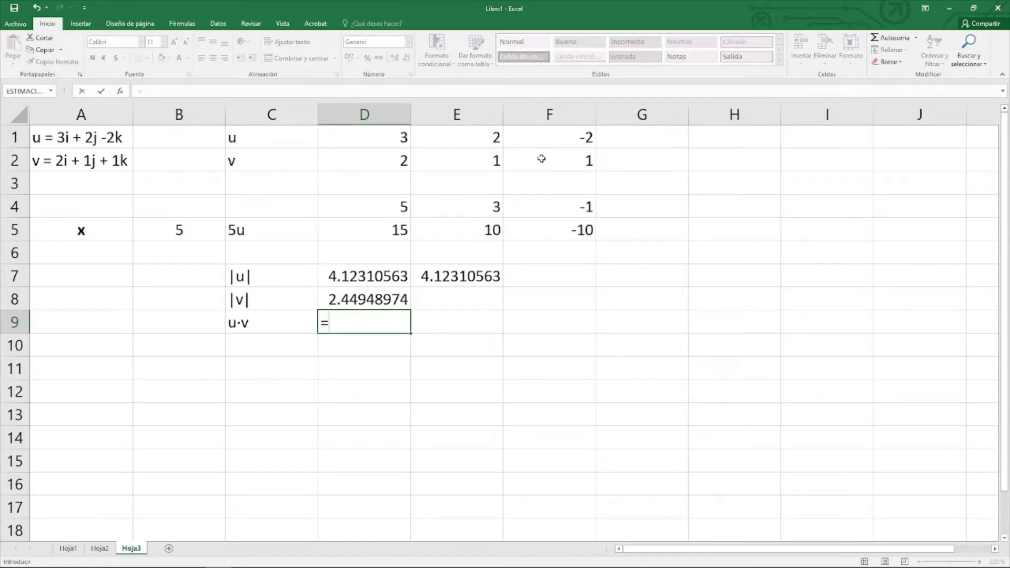
pyautogui.write('SUMAPRO')
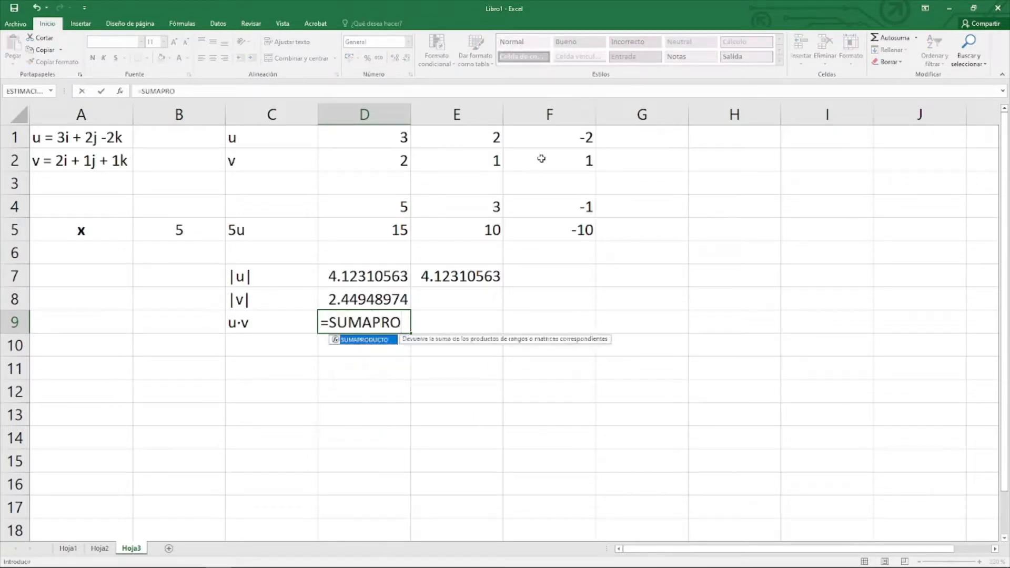
pyautogui.write('DUCTO')
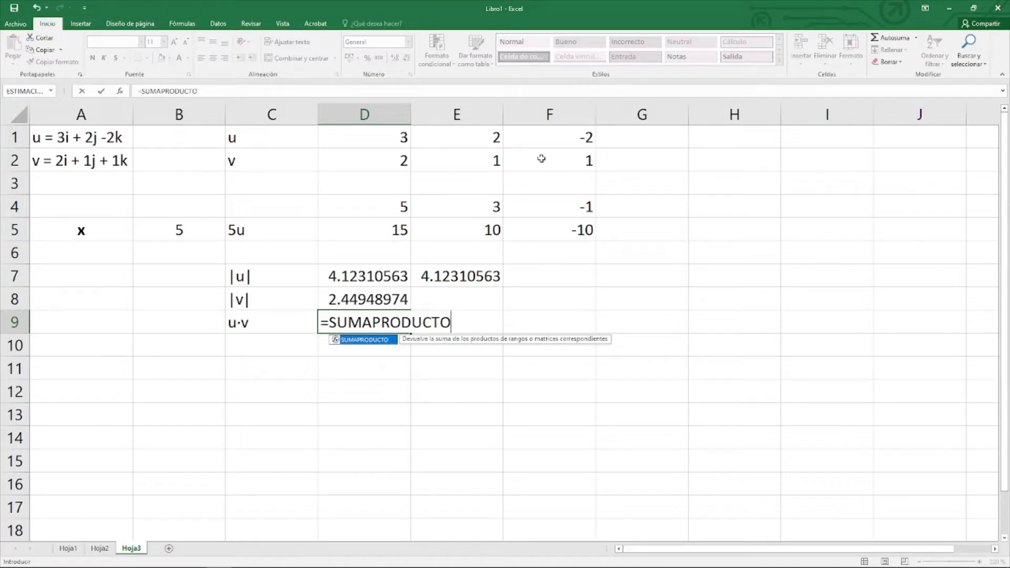
pyautogui.write('(')
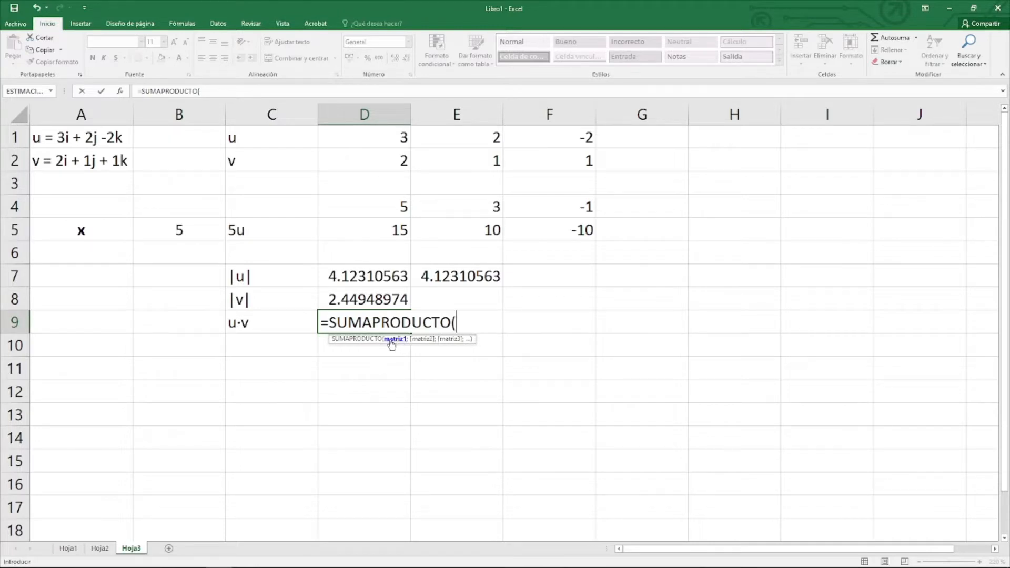
pyautogui.moveTo(381, 135); pyautogui.dragTo(564, 130)
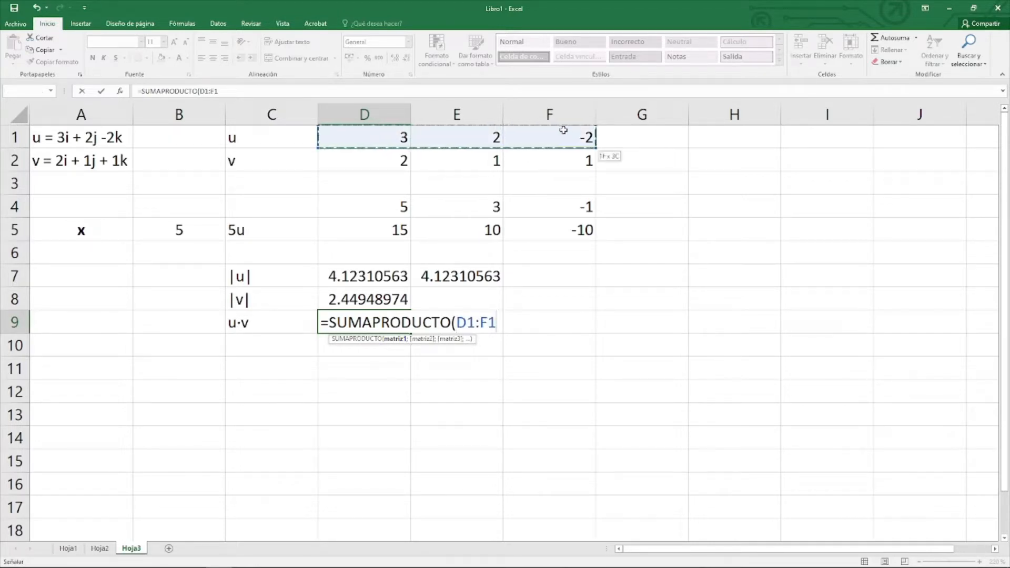
pyautogui.write(';')
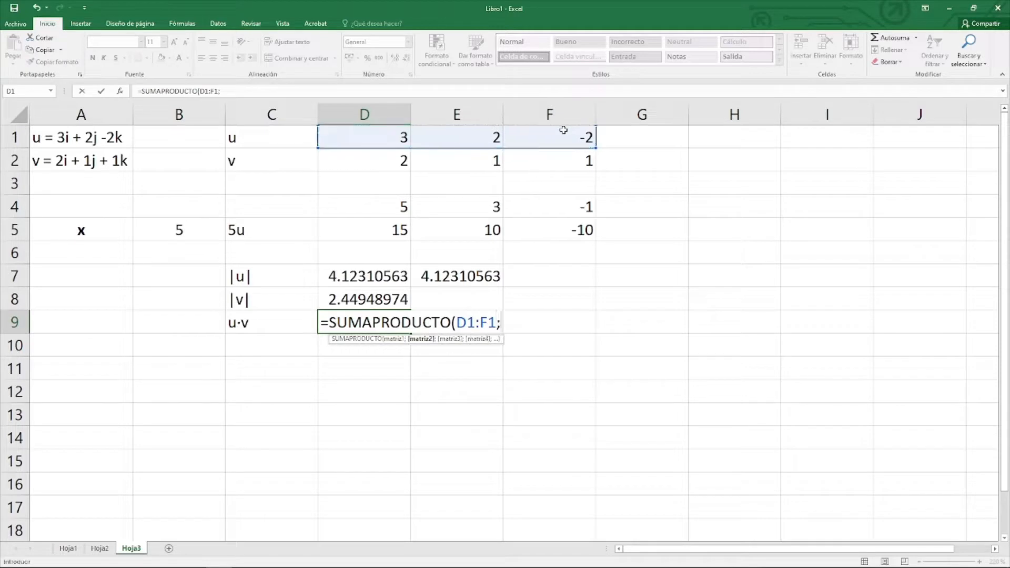
pyautogui.moveTo(361, 163); pyautogui.dragTo(551, 160)
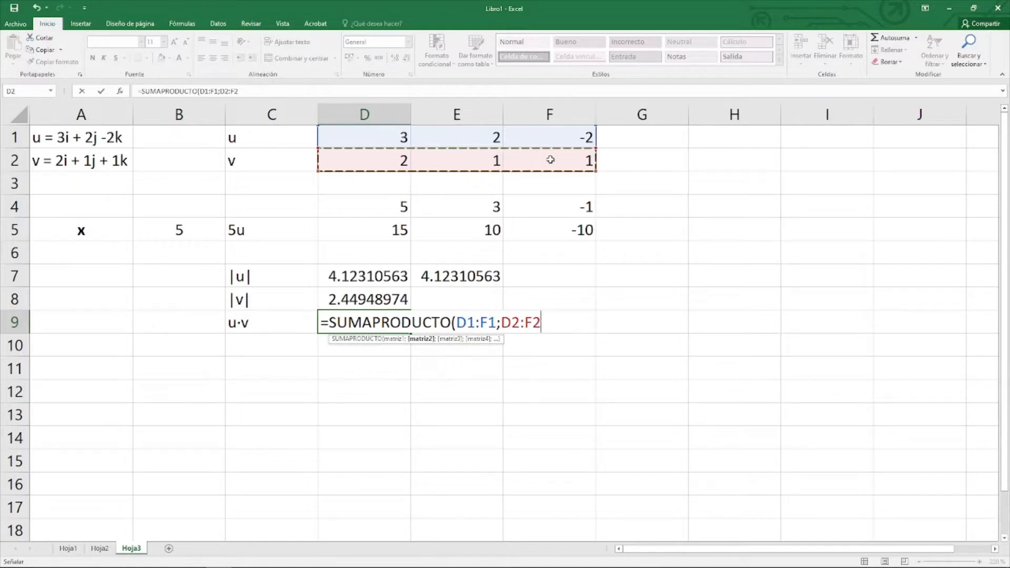
pyautogui.write(')')
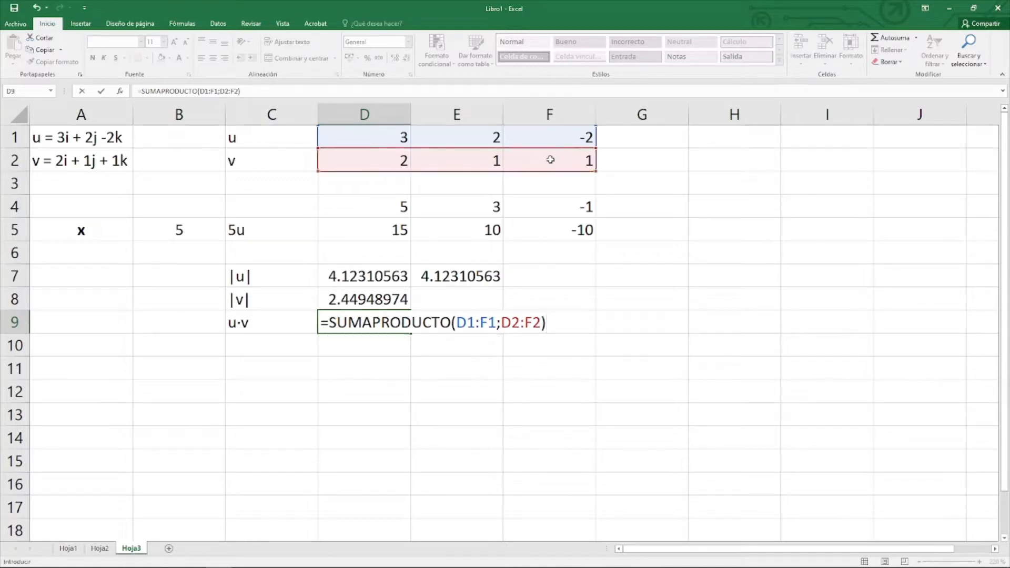
pyautogui.press('Return')
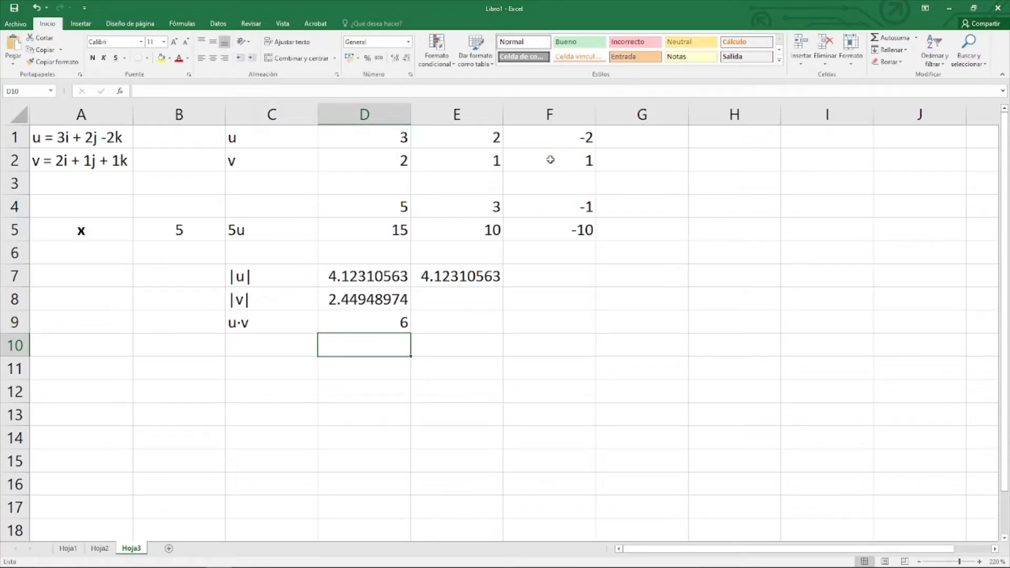
# - Paste the copied picture of the dot product equation and move it over columns F and G at rows 10 and 11
pyautogui.hotkey('ctrl', 'v')
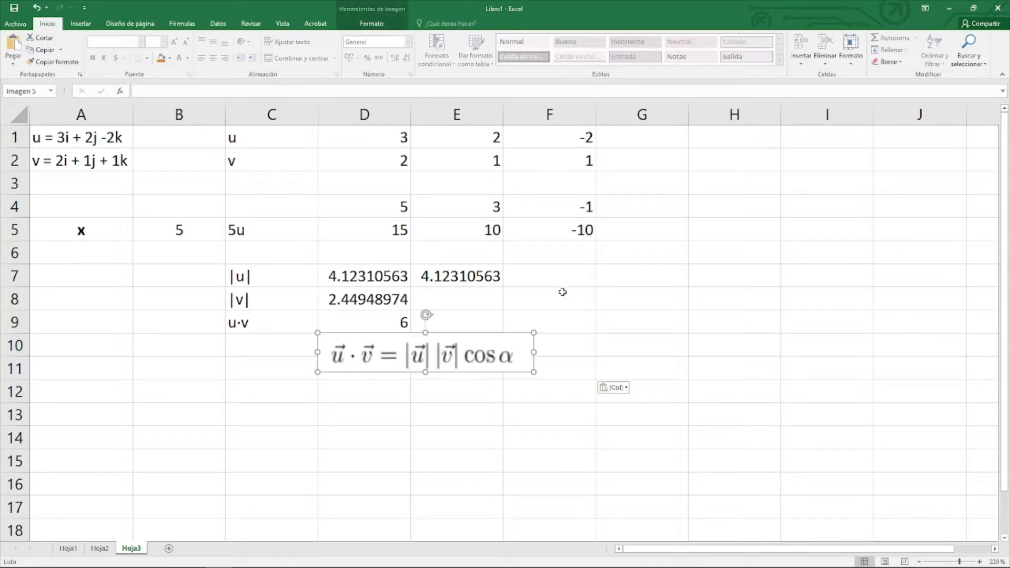
pyautogui.moveTo(421, 359); pyautogui.dragTo(600, 364)
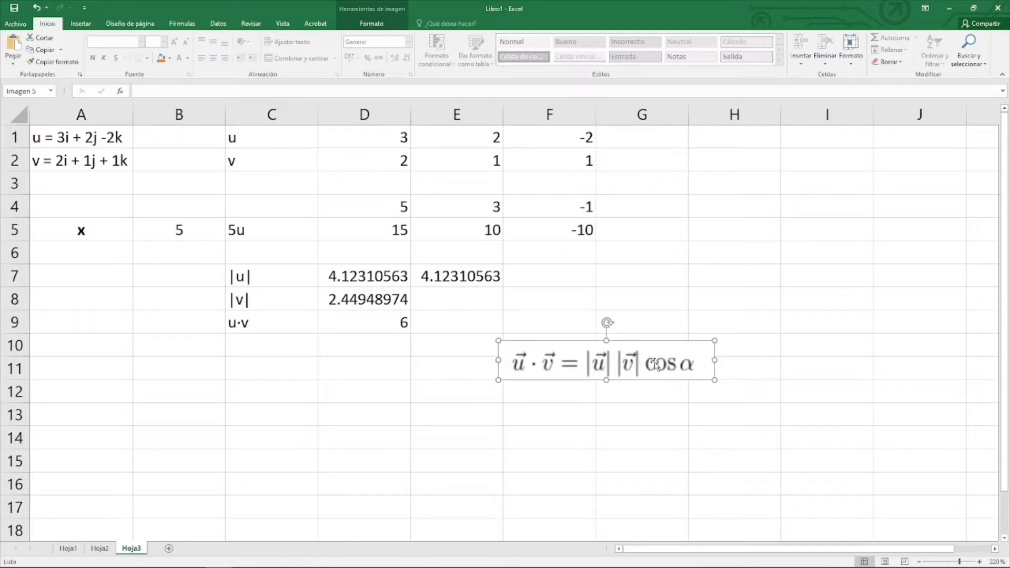
# - Enter the label cosAlfa in C10
pyautogui.click(282, 341)
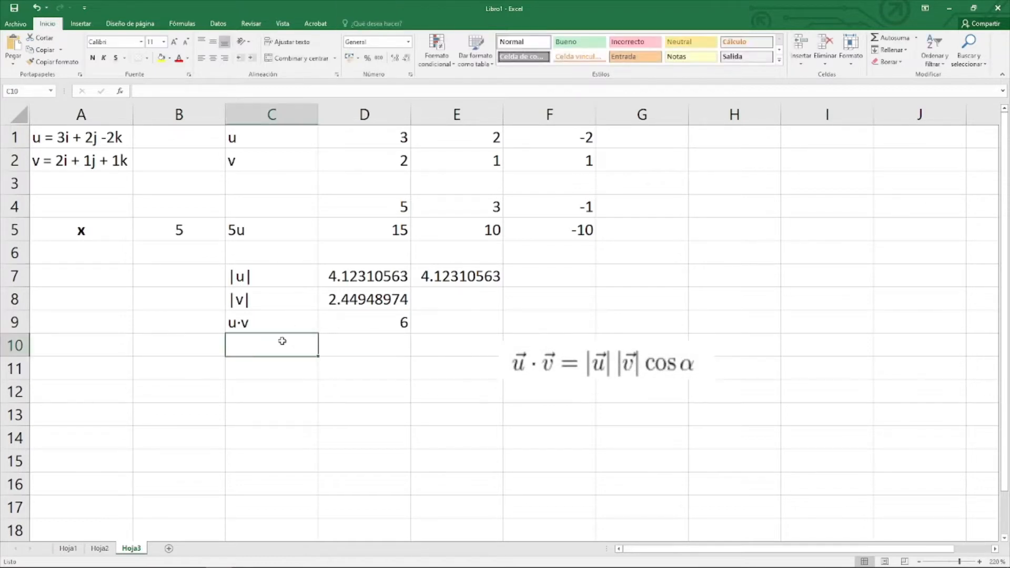
pyautogui.write('cos')
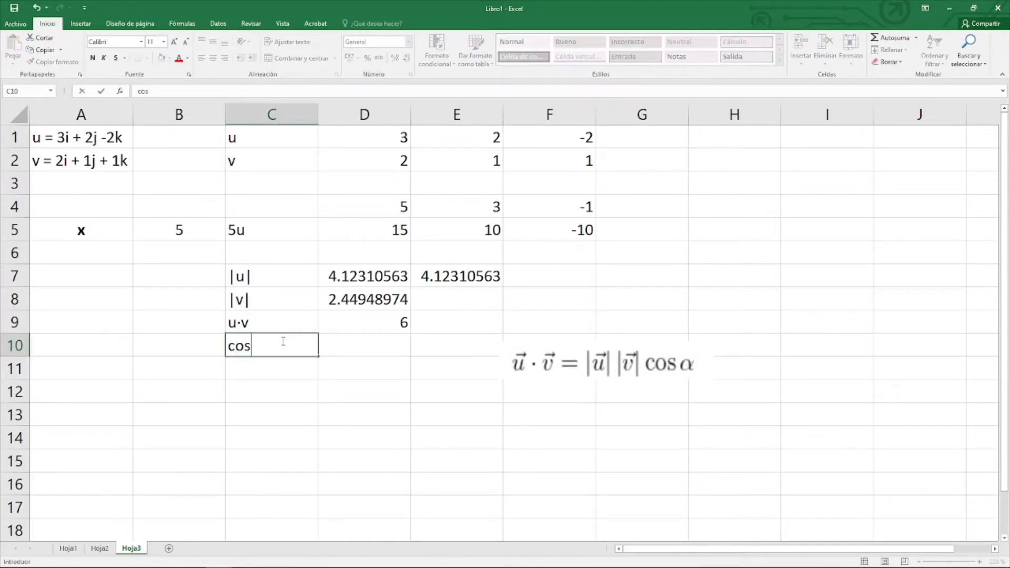
pyautogui.write('Alfa')
pyautogui.press('Tab')
# - Calculate the cosine of the angle between u and v in D10 with the formula =D9/(D7*D8)
pyautogui.write('=')
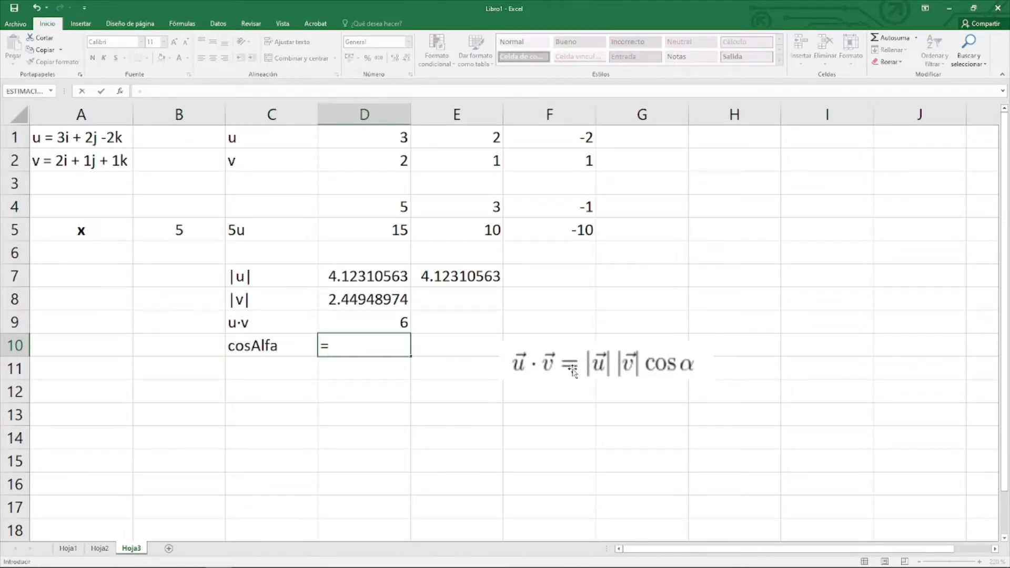
pyautogui.click(384, 317)
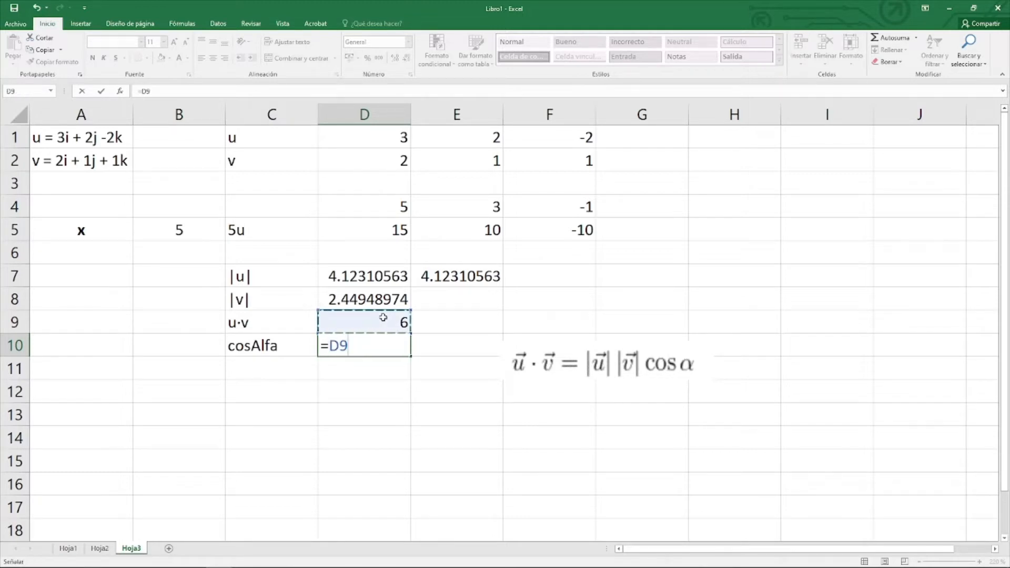
pyautogui.write('/(')
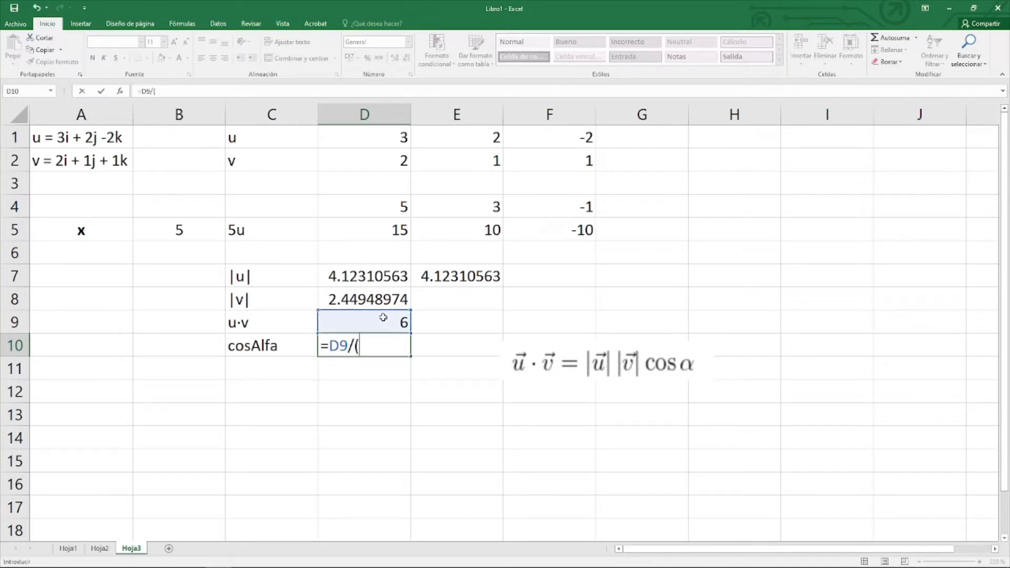
pyautogui.click(379, 279)
pyautogui.write('*')
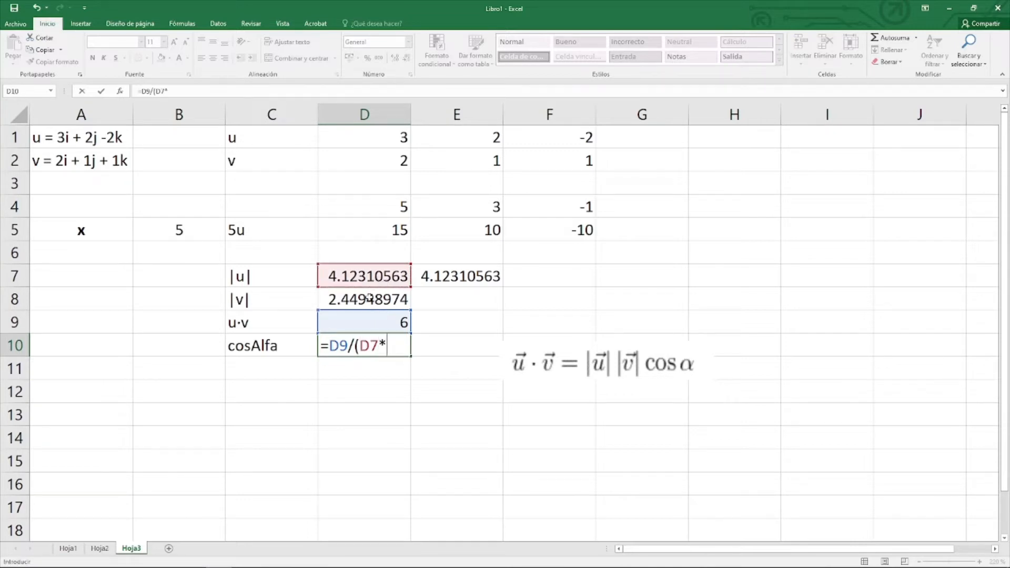
pyautogui.click(370, 298)
pyautogui.write(')')
pyautogui.press('Return')
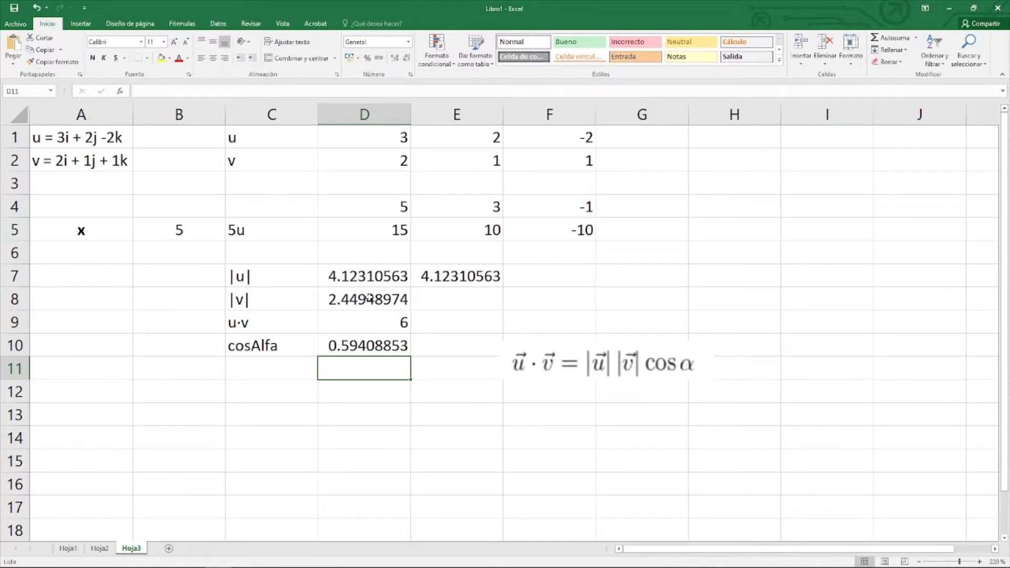
# - Enter the angle label Alfa in C11
pyautogui.press('Left')
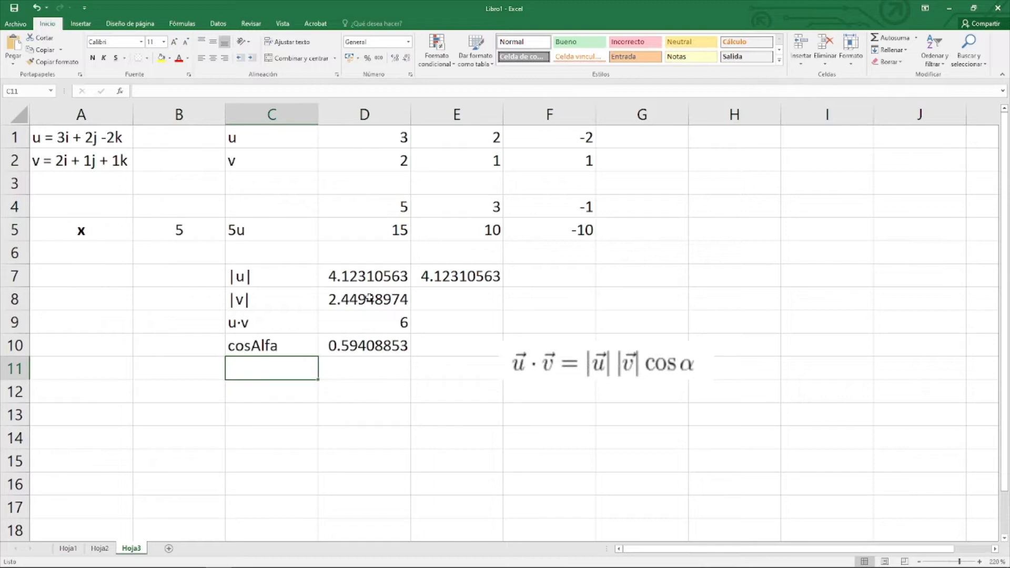
pyautogui.write('Alfa')
pyautogui.press('Tab')
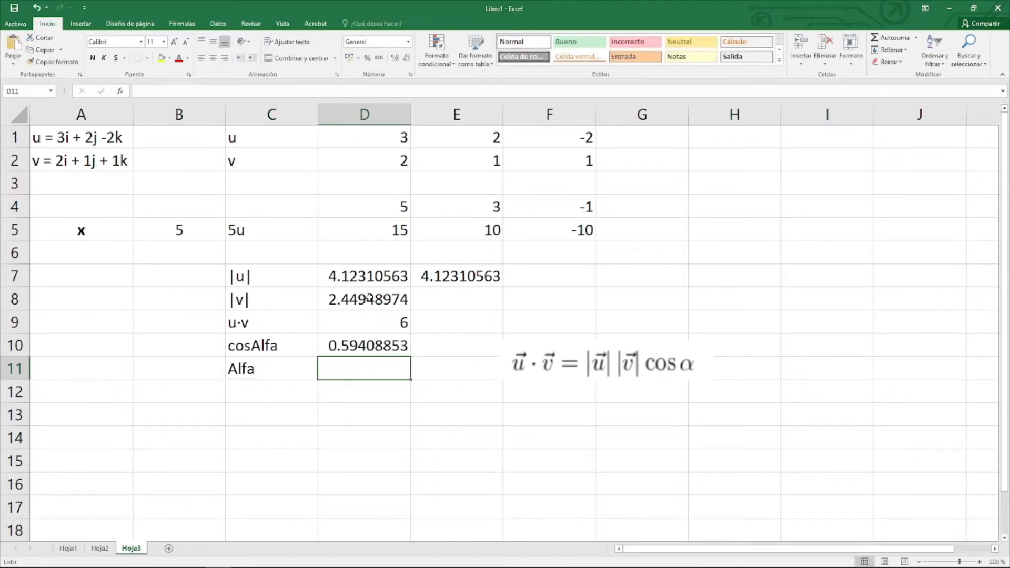
# - Calculate the angle between the vectors in D11 with the formula =ACOS(D10)
pyautogui.write('=')
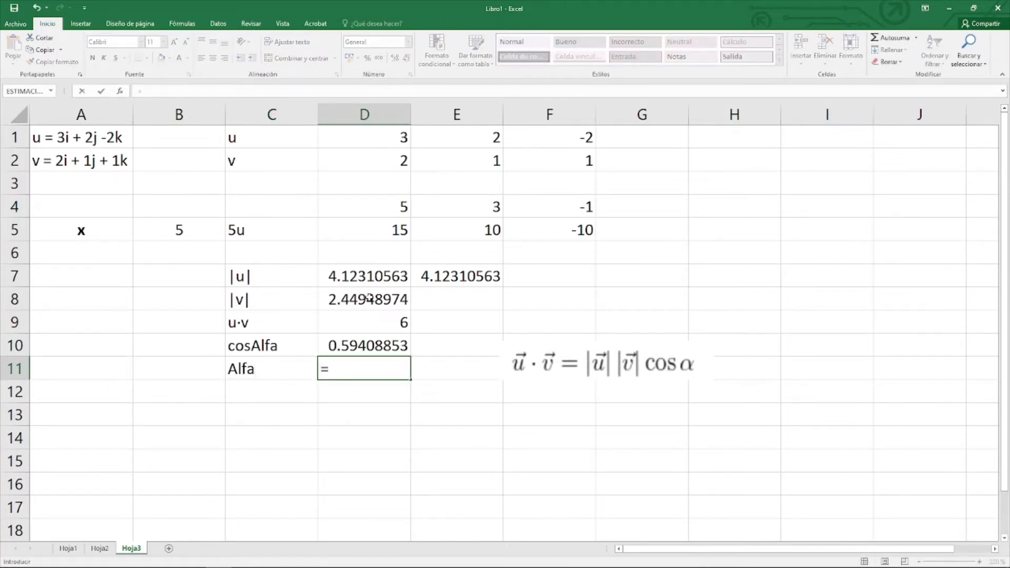
pyautogui.write('ACOS')
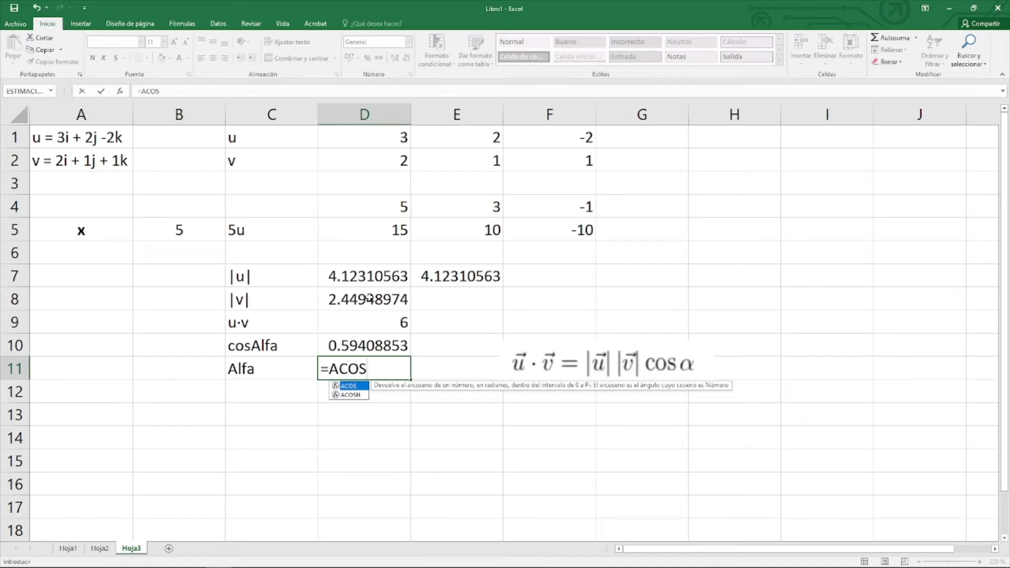
pyautogui.write('(')
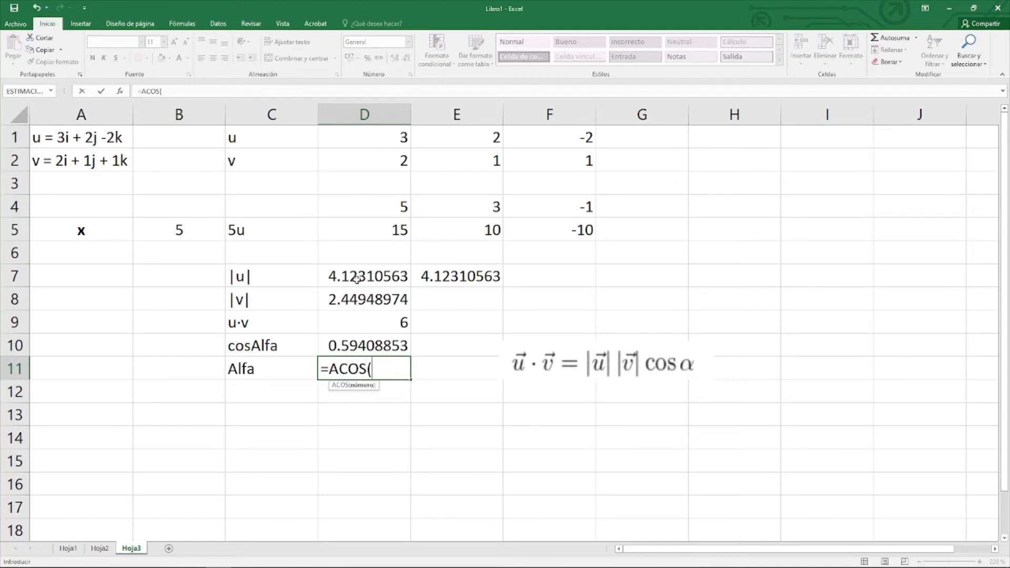
pyautogui.click(351, 346)
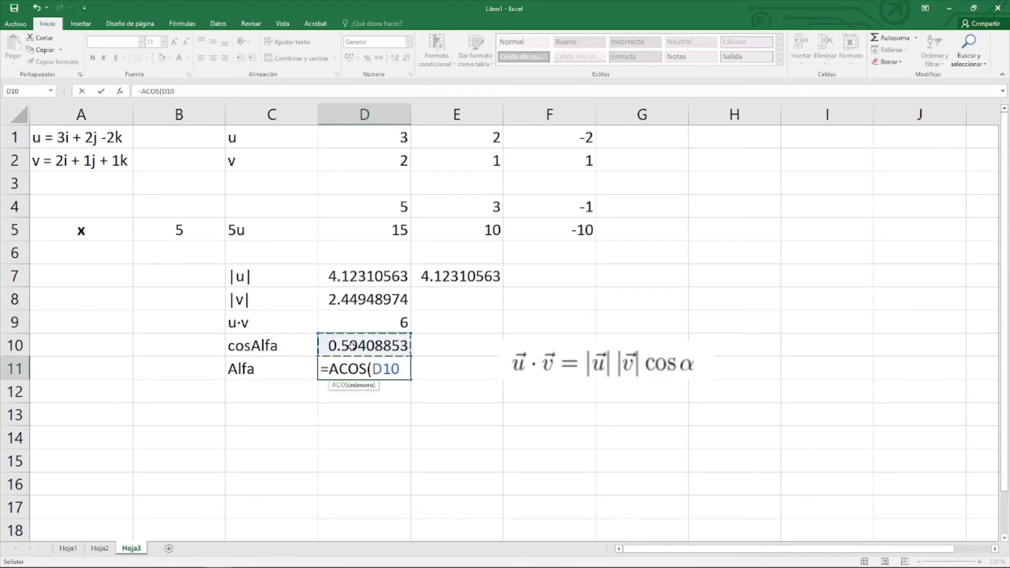
pyautogui.write(')')
pyautogui.press('Return')
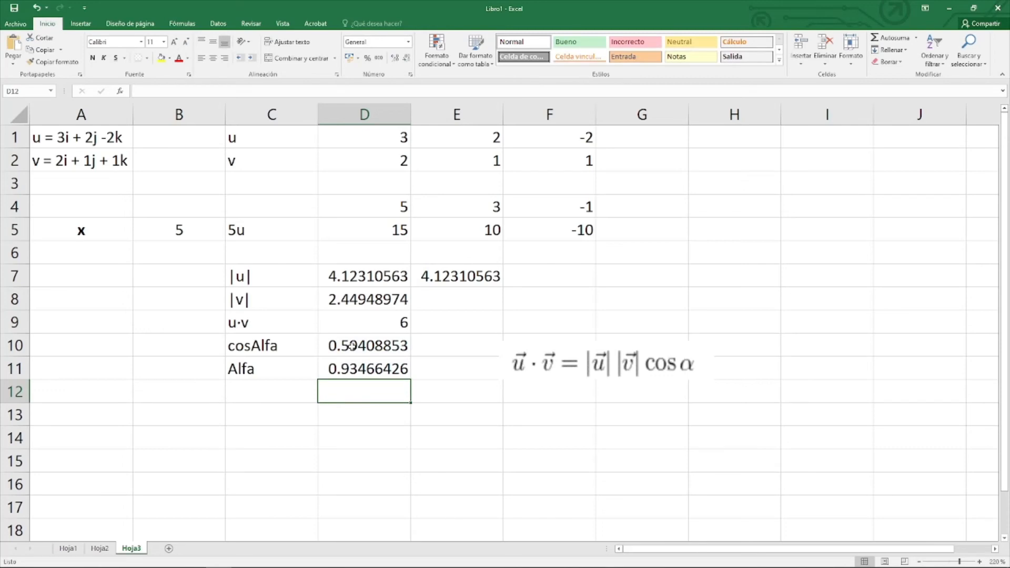
# - Enter the unit label Radianes in E11 beside the angle
pyautogui.press('Right')
pyautogui.press('Up')
pyautogui.write('Radiane')
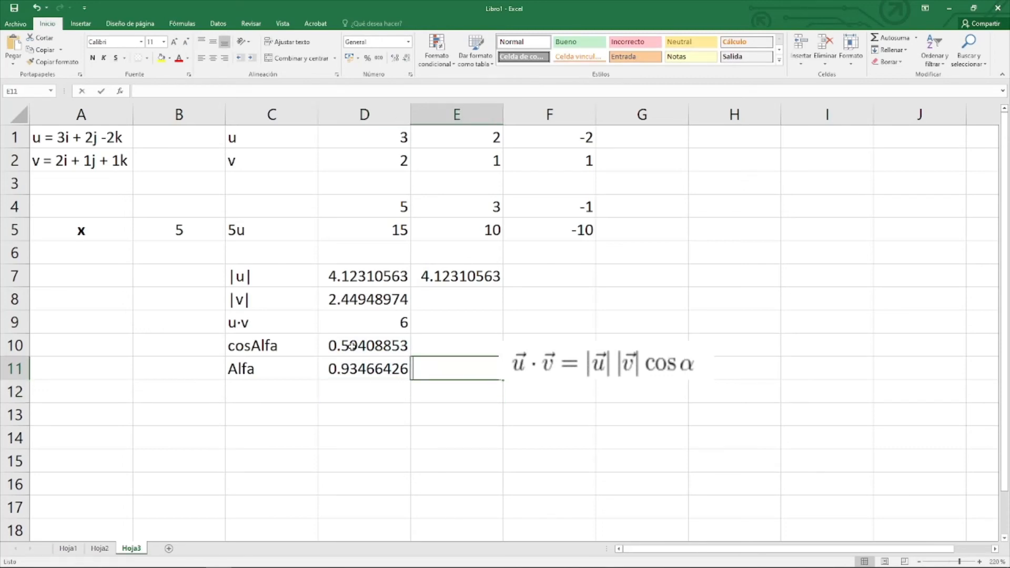
pyautogui.write('s')
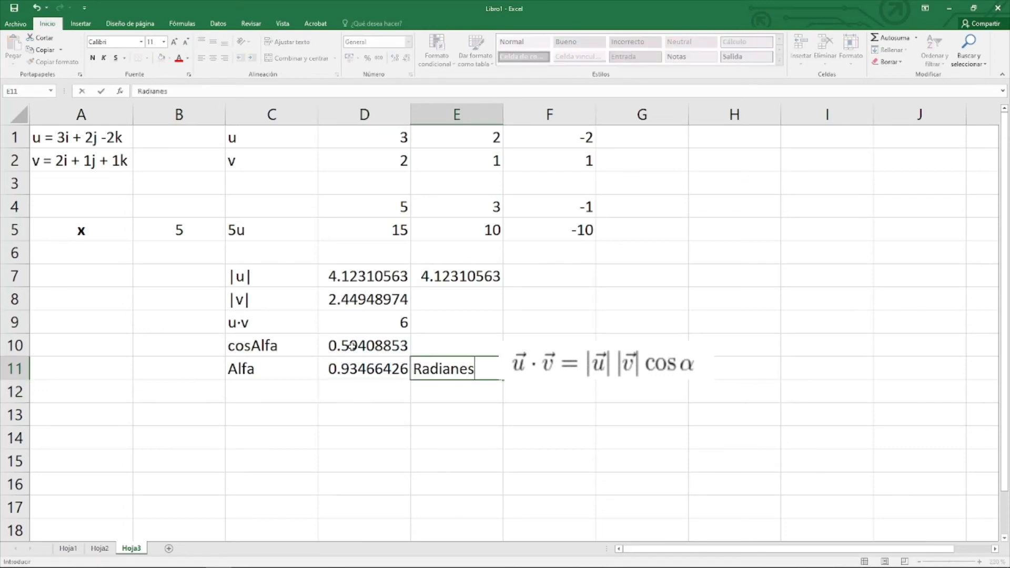
pyautogui.press('Return')
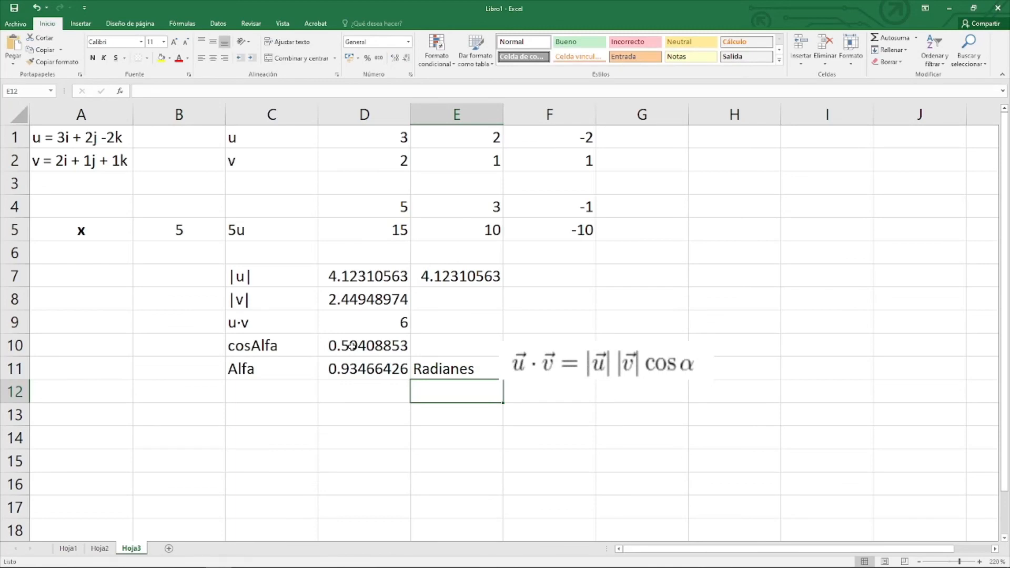